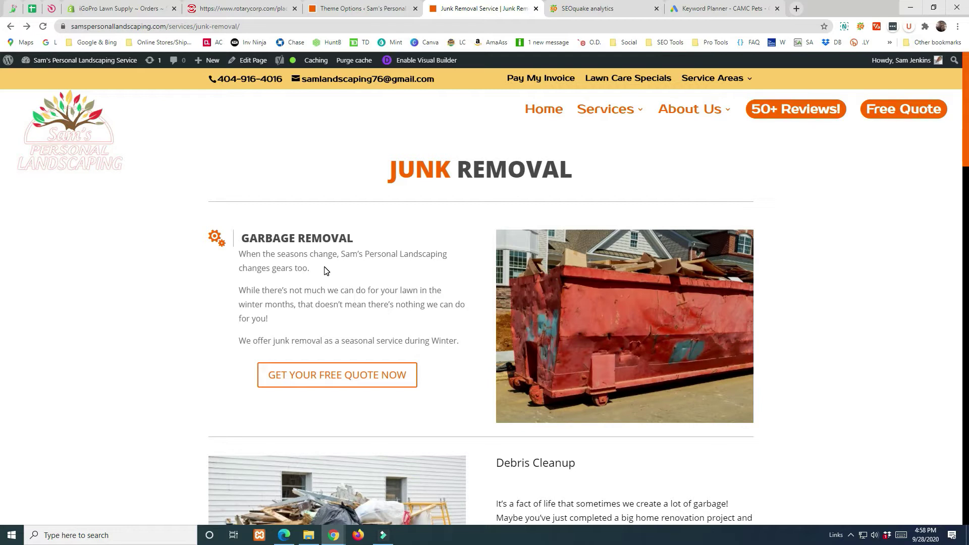
- Look through the whole Junk Removal service page, from its title down to the footer
{"action": "scroll", "coordinate": [324, 272], "scroll_direction": "down", "scroll_amount": 6}
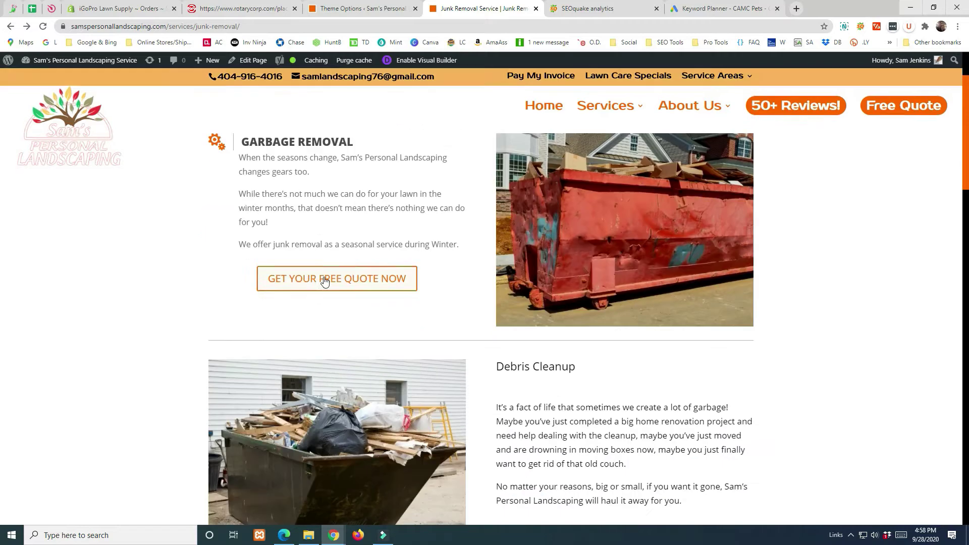
{"action": "scroll", "coordinate": [324, 279], "scroll_direction": "down", "scroll_amount": 12}
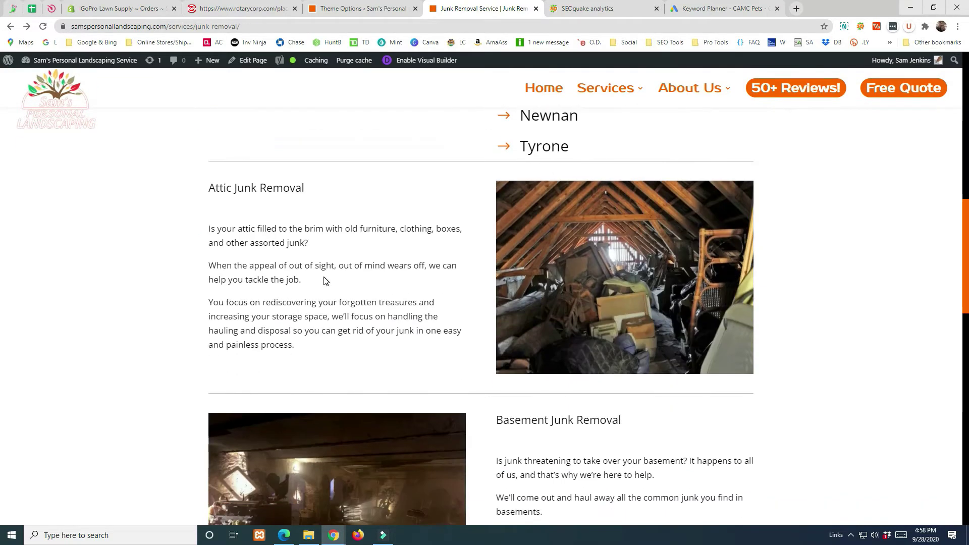
{"action": "scroll", "coordinate": [324, 281], "scroll_direction": "down", "scroll_amount": 10}
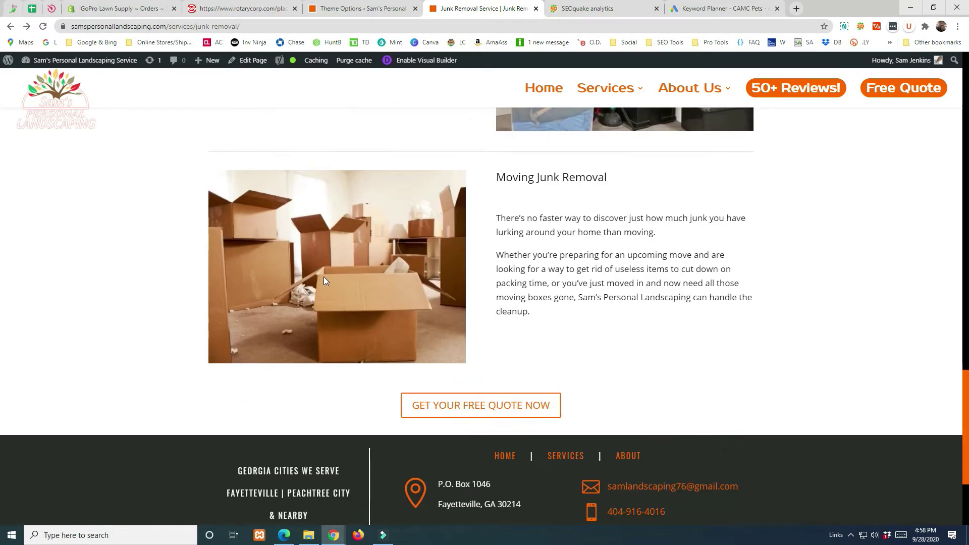
{"action": "scroll", "coordinate": [323, 281], "scroll_direction": "up", "scroll_amount": 20}
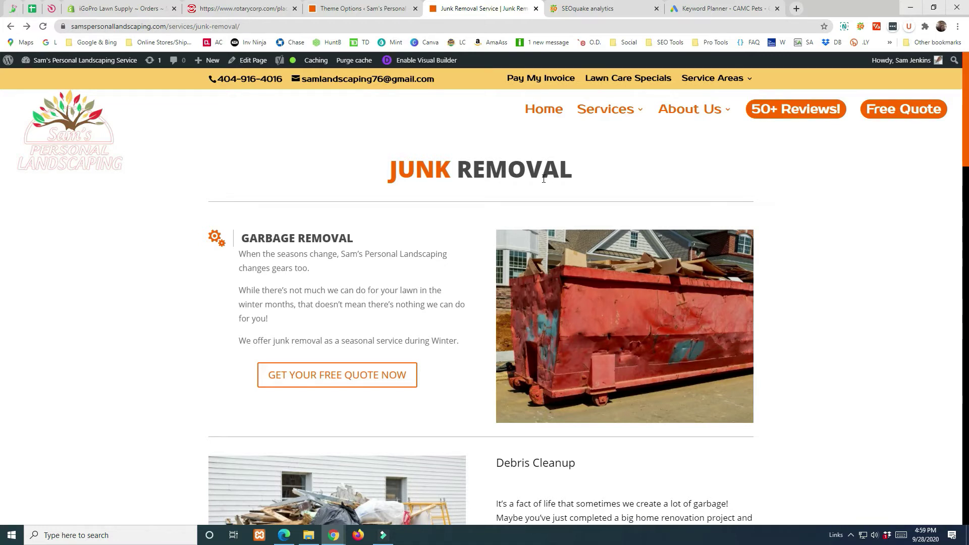
- Examine the page's Junk Removal title and its section headings, from Garbage Removal down to Moving Junk Removal
{"action": "mouse_move", "coordinate": [394, 170]}
{"action": "left_mouse_down"}
{"action": "mouse_move", "coordinate": [558, 168]}
{"action": "mouse_move", "coordinate": [415, 172]}
{"action": "mouse_move", "coordinate": [392, 182]}
{"action": "left_mouse_up"}
{"action": "left_click", "coordinate": [565, 170]}
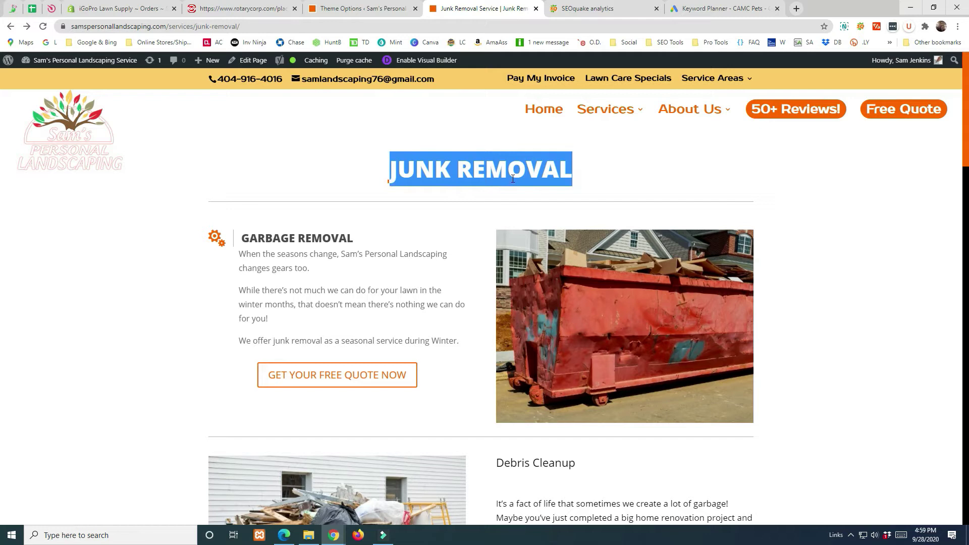
{"action": "left_click", "coordinate": [464, 170]}
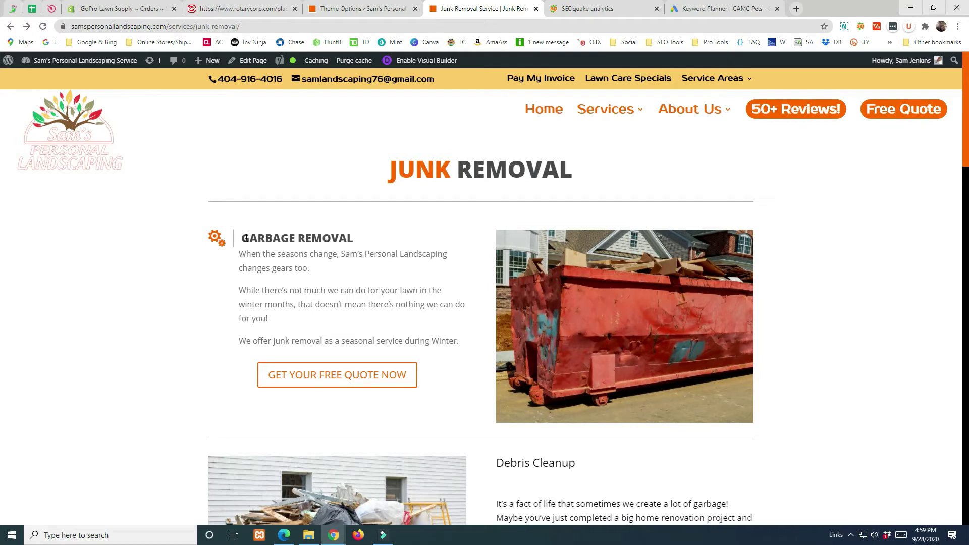
{"action": "scroll", "coordinate": [412, 284], "scroll_direction": "down", "scroll_amount": 4}
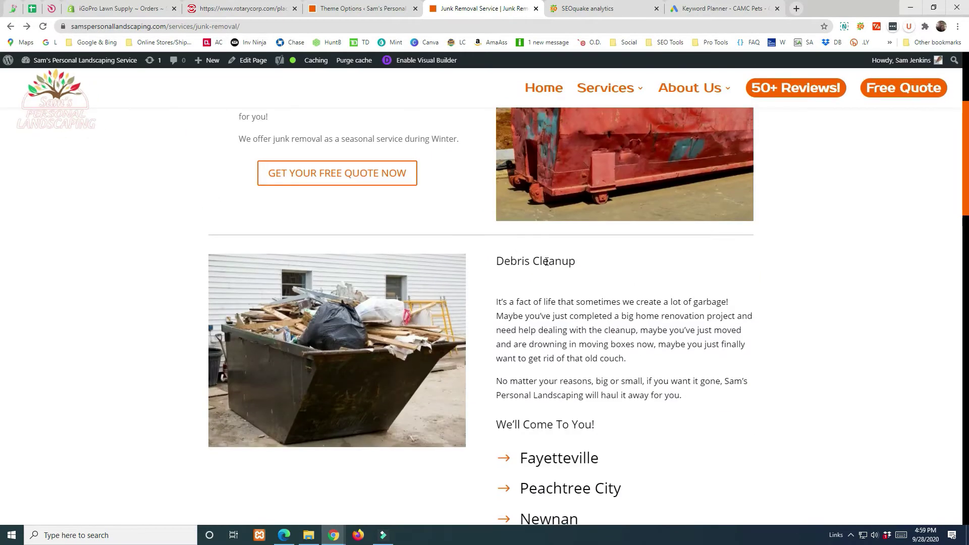
{"action": "scroll", "coordinate": [537, 267], "scroll_direction": "down", "scroll_amount": 6}
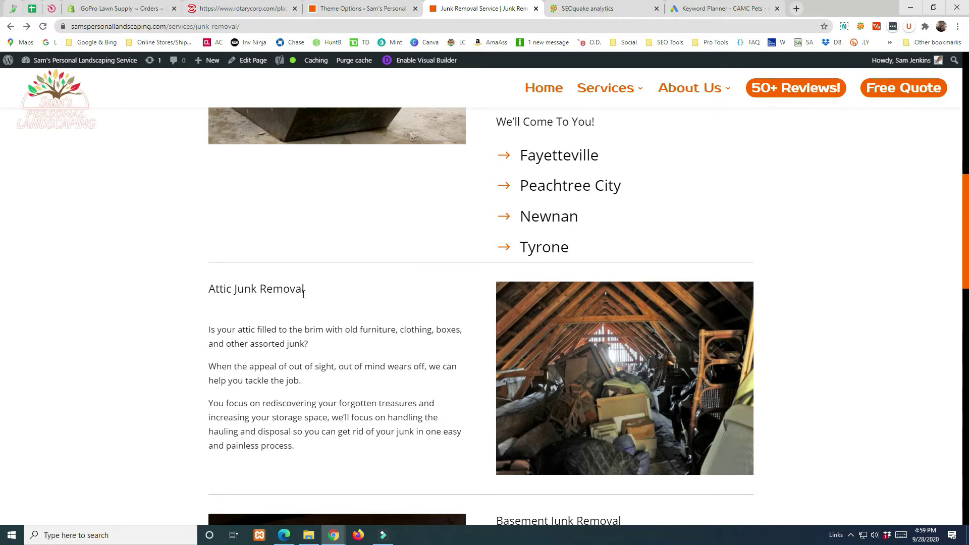
{"action": "scroll", "coordinate": [497, 328], "scroll_direction": "down", "scroll_amount": 5}
{"action": "scroll", "coordinate": [543, 321], "scroll_direction": "down", "scroll_amount": 6}
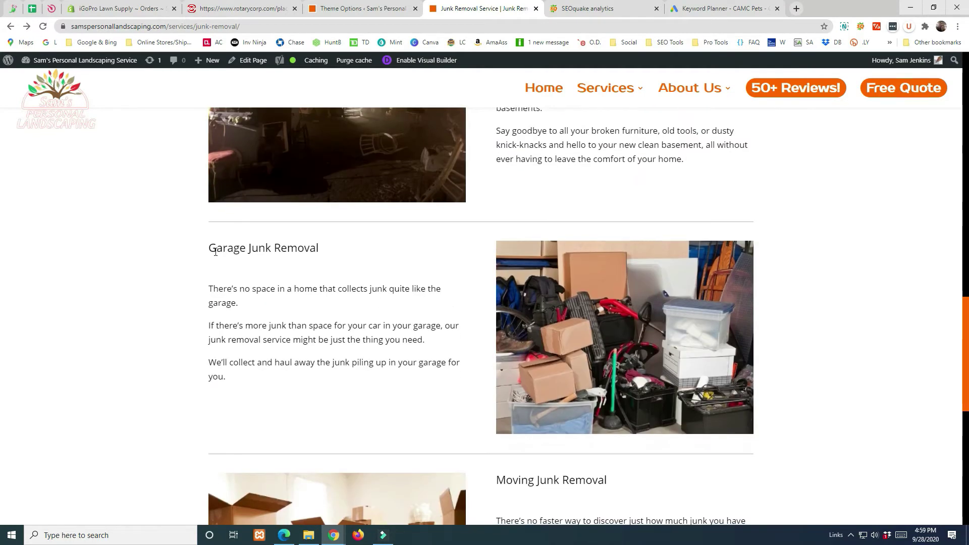
{"action": "scroll", "coordinate": [465, 328], "scroll_direction": "down", "scroll_amount": 2}
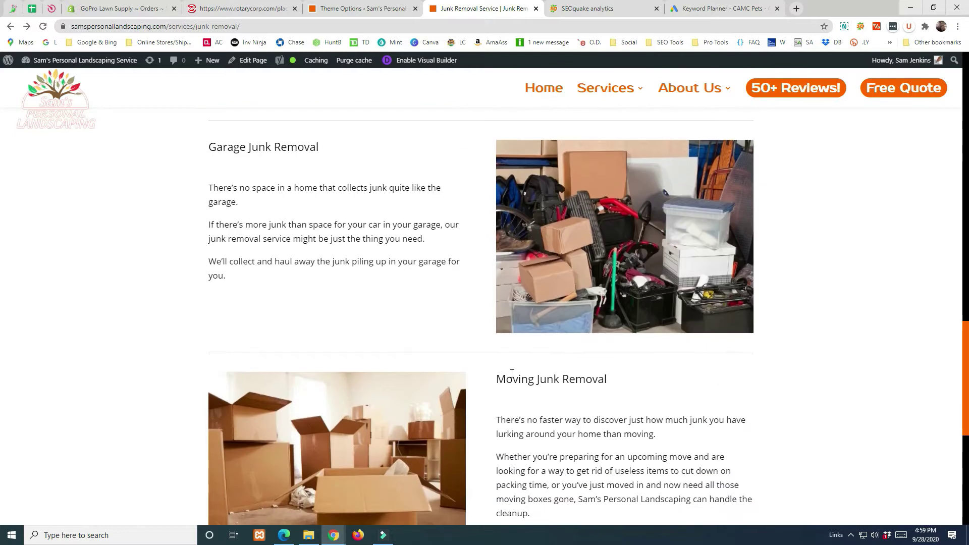
{"action": "scroll", "coordinate": [583, 398], "scroll_direction": "down", "scroll_amount": 7}
- Review the text and images of the debris, attic, basement and garage sections again, ending at the page title
{"action": "scroll", "coordinate": [583, 398], "scroll_direction": "up", "scroll_amount": 6}
{"action": "scroll", "coordinate": [324, 378], "scroll_direction": "up", "scroll_amount": 13}
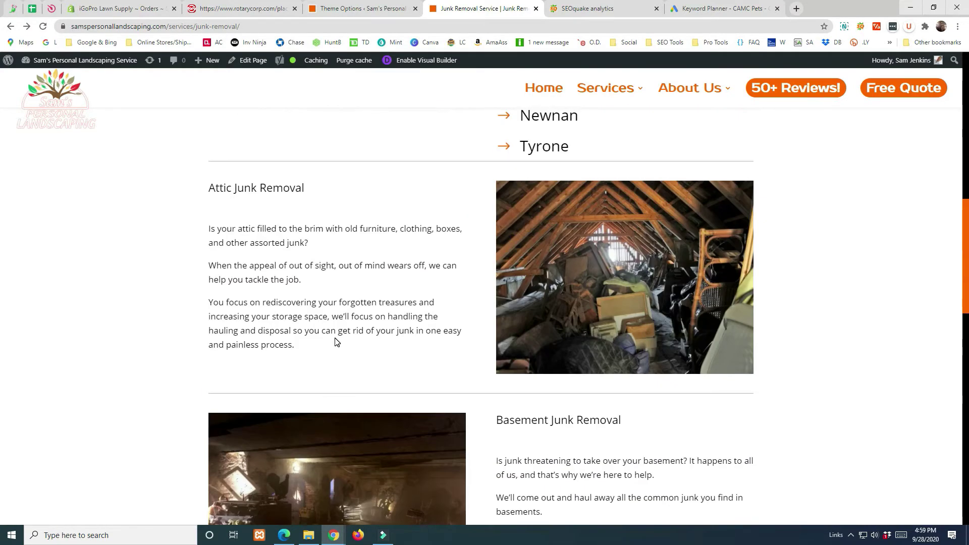
{"action": "scroll", "coordinate": [455, 438], "scroll_direction": "up", "scroll_amount": 6}
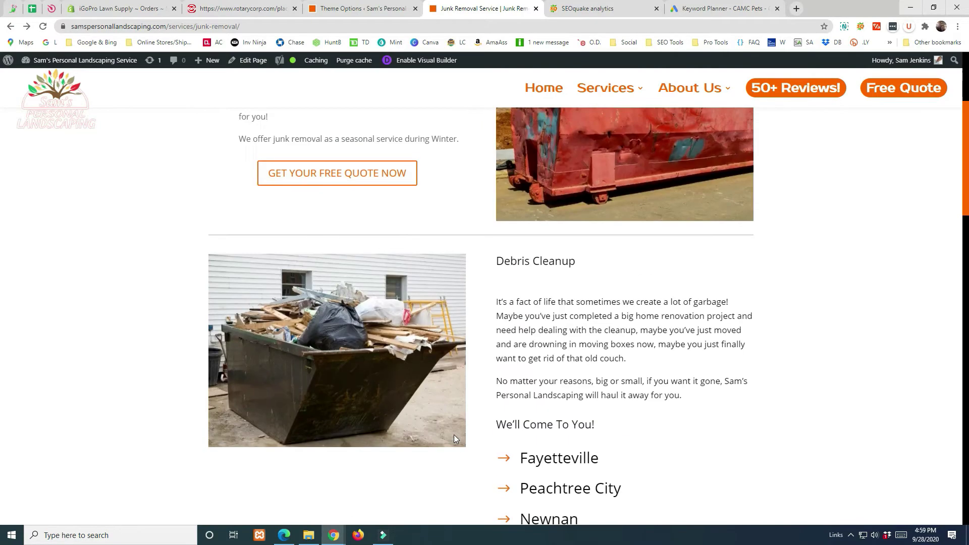
{"action": "scroll", "coordinate": [454, 437], "scroll_direction": "up", "scroll_amount": 4}
{"action": "scroll", "coordinate": [455, 437], "scroll_direction": "down", "scroll_amount": 10}
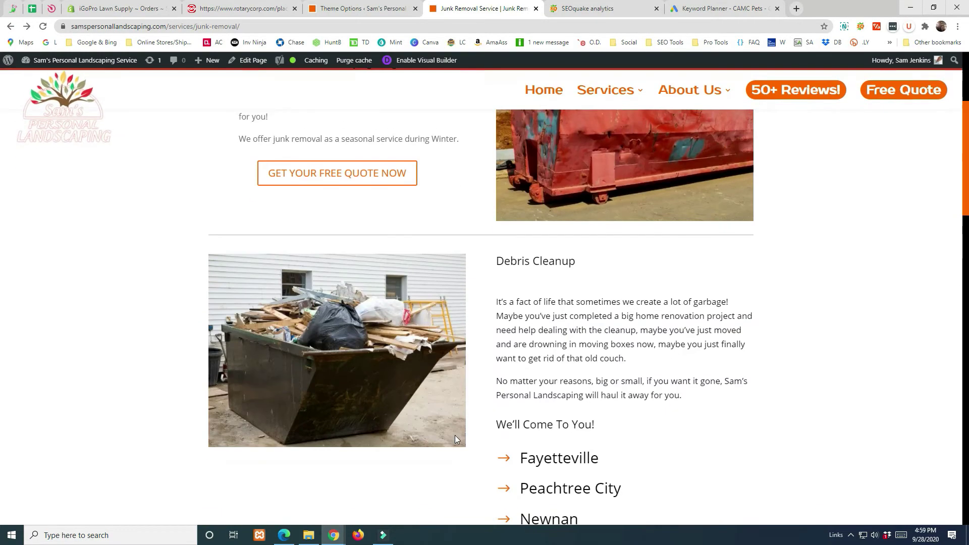
{"action": "scroll", "coordinate": [455, 438], "scroll_direction": "down", "scroll_amount": 2}
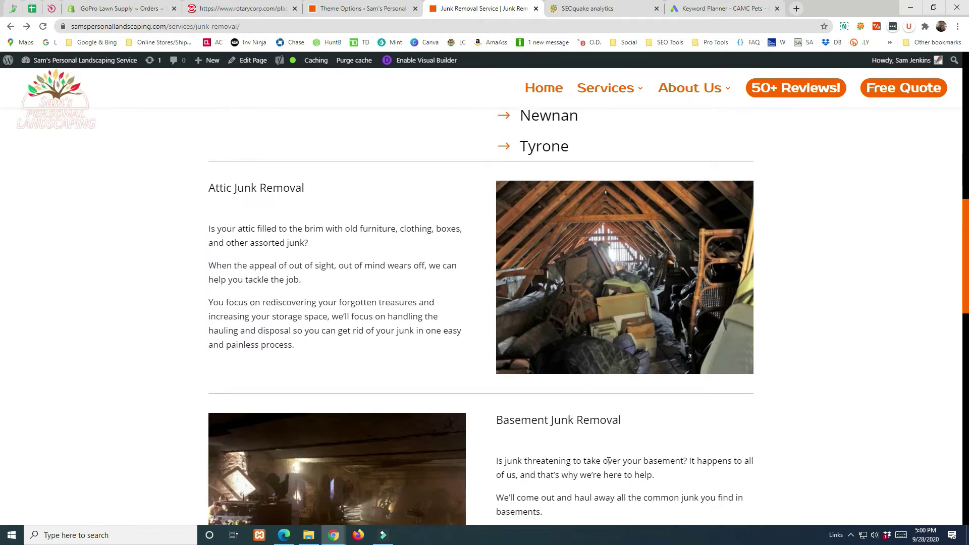
{"action": "scroll", "coordinate": [605, 456], "scroll_direction": "down", "scroll_amount": 3}
{"action": "scroll", "coordinate": [609, 461], "scroll_direction": "down", "scroll_amount": 3}
{"action": "scroll", "coordinate": [608, 460], "scroll_direction": "up", "scroll_amount": 18}
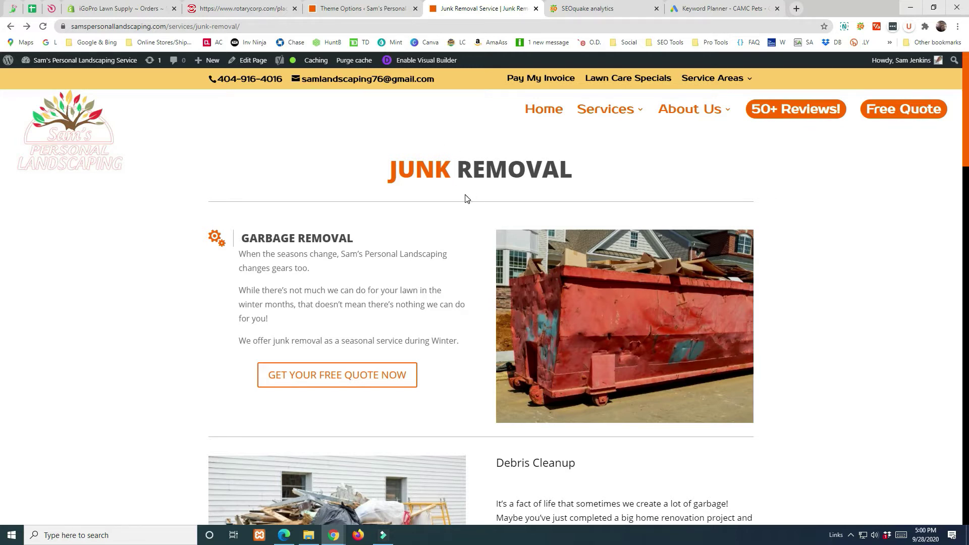
- Switch to the SEOquake audit of the Junk Removal page and examine its title and meta description
{"action": "left_click", "coordinate": [580, 8]}
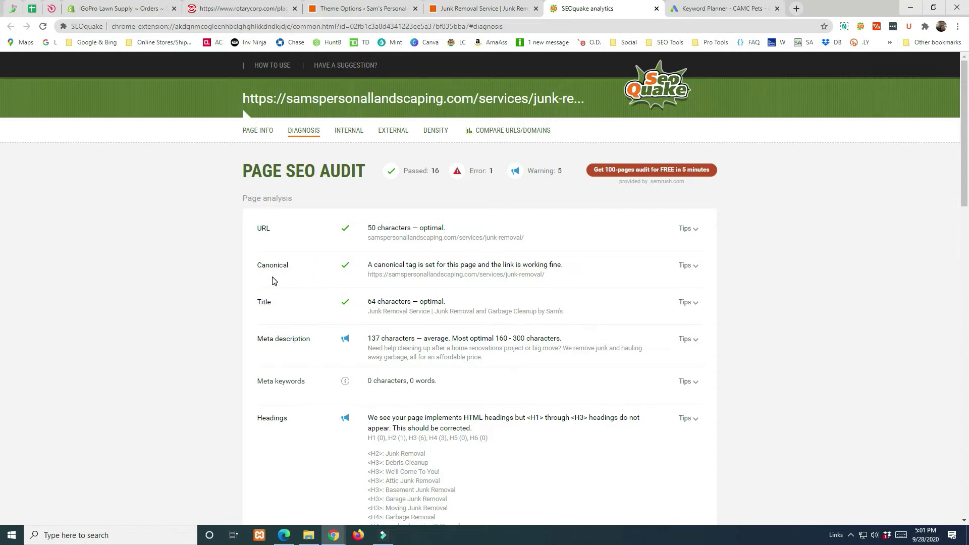
{"action": "scroll", "coordinate": [274, 278], "scroll_direction": "down", "scroll_amount": 2}
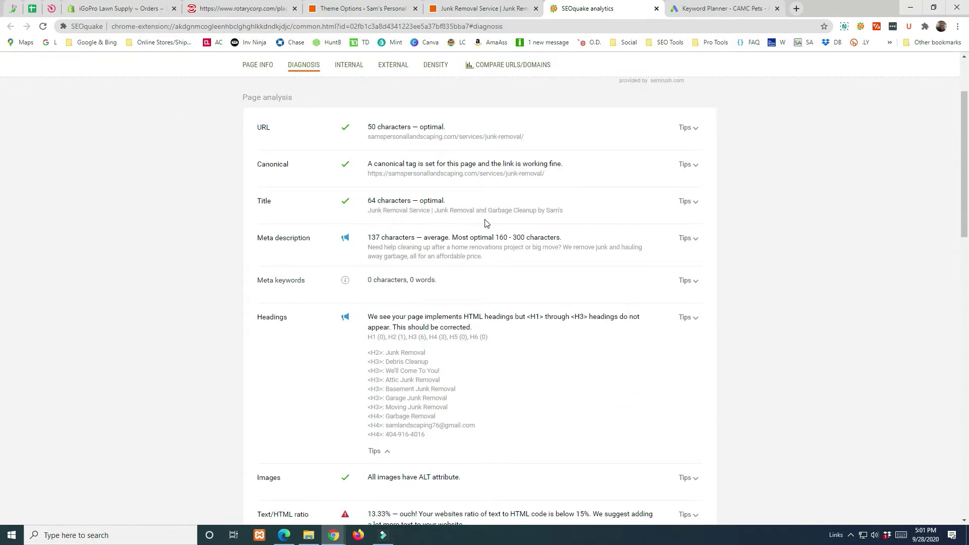
{"action": "left_click_drag", "start_coordinate": [367, 210], "coordinate": [478, 211]}
{"action": "left_click", "coordinate": [485, 211]}
{"action": "left_click_drag", "start_coordinate": [369, 247], "coordinate": [488, 257]}
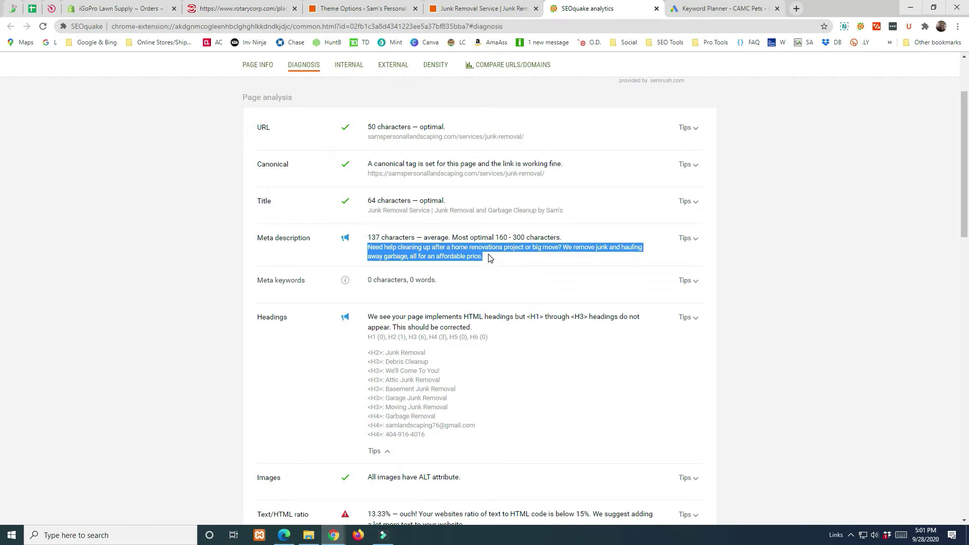
{"action": "left_click", "coordinate": [519, 258]}
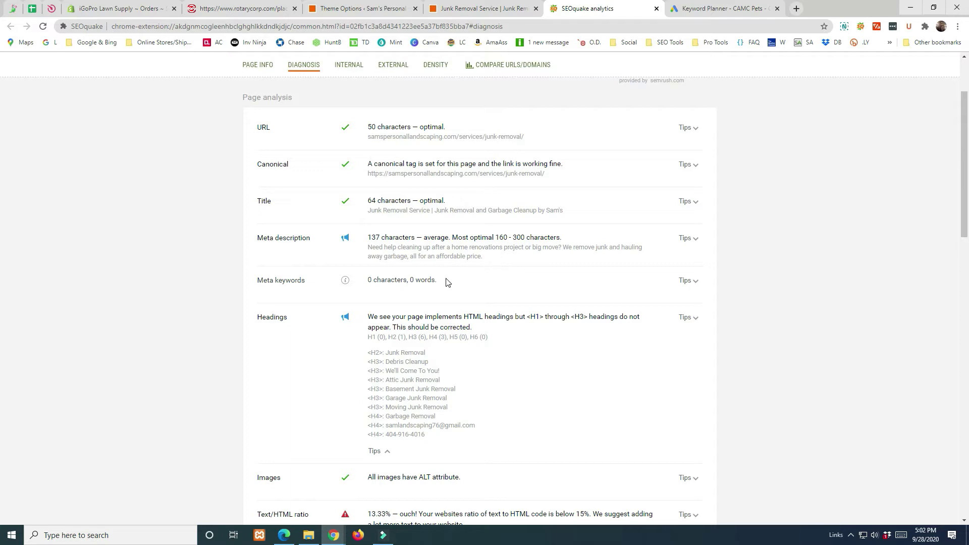
- Examine the heading structure listed in the audit, highlighting the H2 Junk Removal entry
{"action": "scroll", "coordinate": [401, 294], "scroll_direction": "down", "scroll_amount": 2}
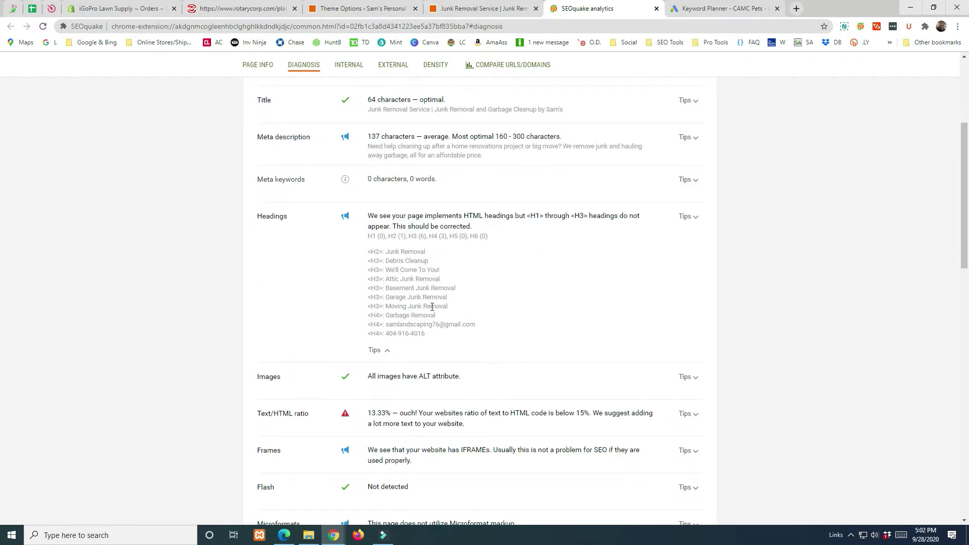
{"action": "left_click_drag", "start_coordinate": [374, 252], "coordinate": [426, 251]}
{"action": "left_click", "coordinate": [422, 252]}
{"action": "left_click", "coordinate": [420, 251]}
- Review the audit's remaining checks, from image ALT attributes and text/HTML ratio through mobile and site compliance
{"action": "scroll", "coordinate": [457, 299], "scroll_direction": "down", "scroll_amount": 2}
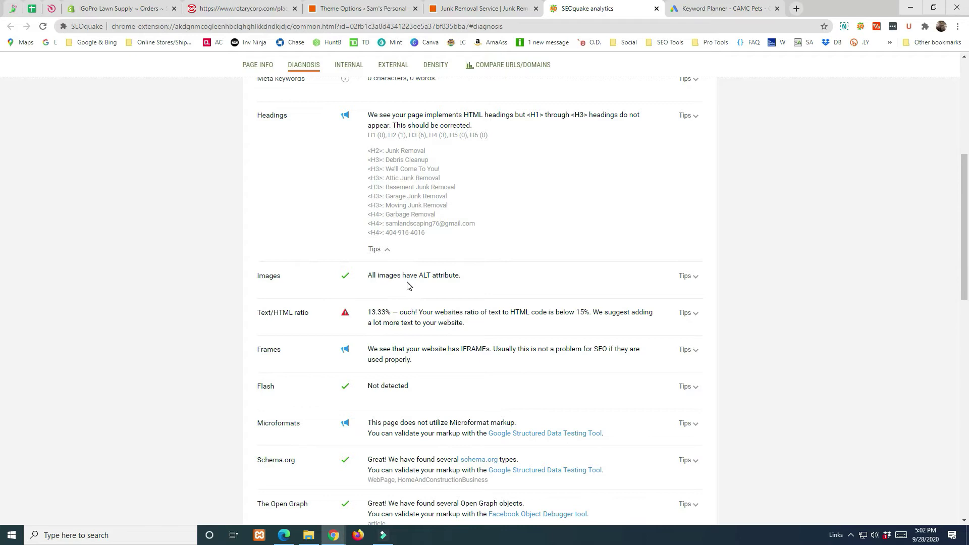
{"action": "scroll", "coordinate": [409, 286], "scroll_direction": "down", "scroll_amount": 2}
{"action": "scroll", "coordinate": [339, 264], "scroll_direction": "down", "scroll_amount": 2}
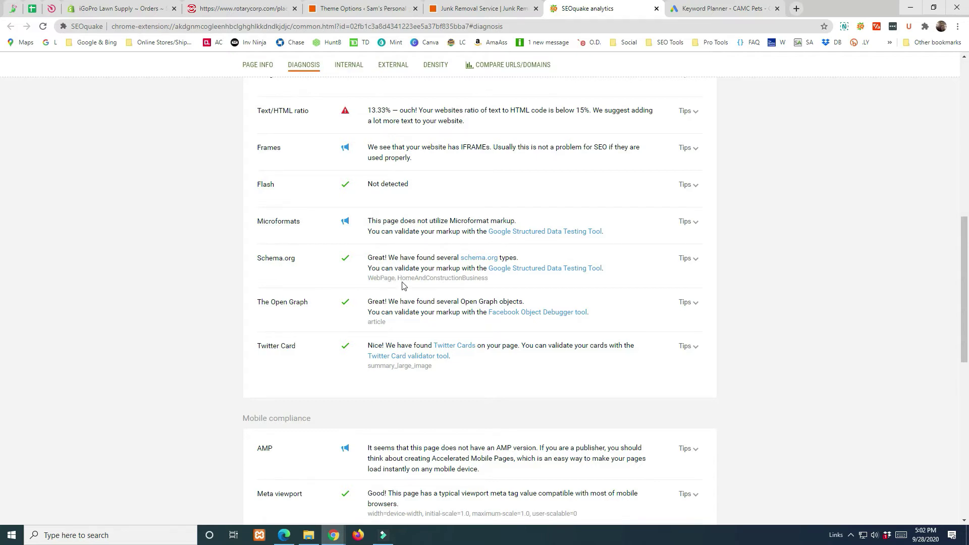
{"action": "scroll", "coordinate": [301, 331], "scroll_direction": "down", "scroll_amount": 6}
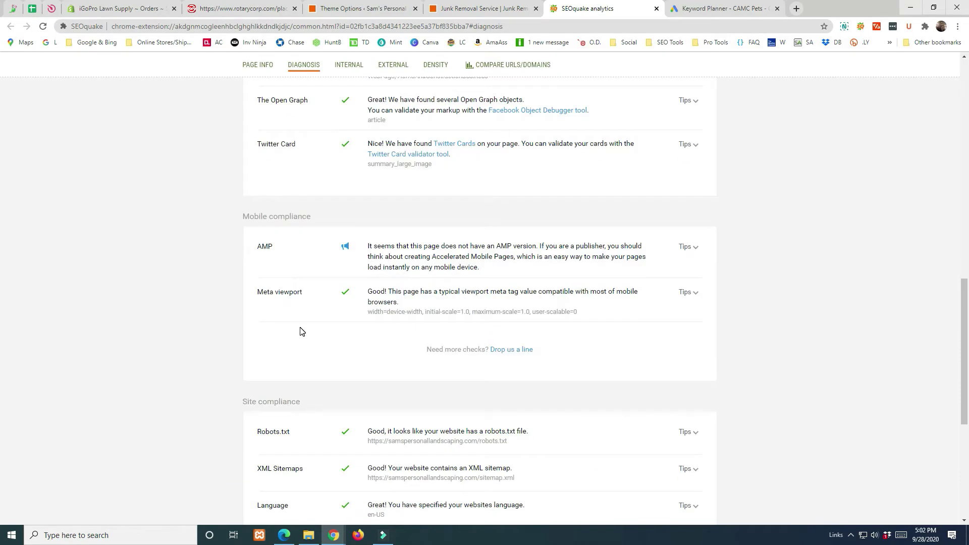
{"action": "scroll", "coordinate": [385, 198], "scroll_direction": "down", "scroll_amount": 2}
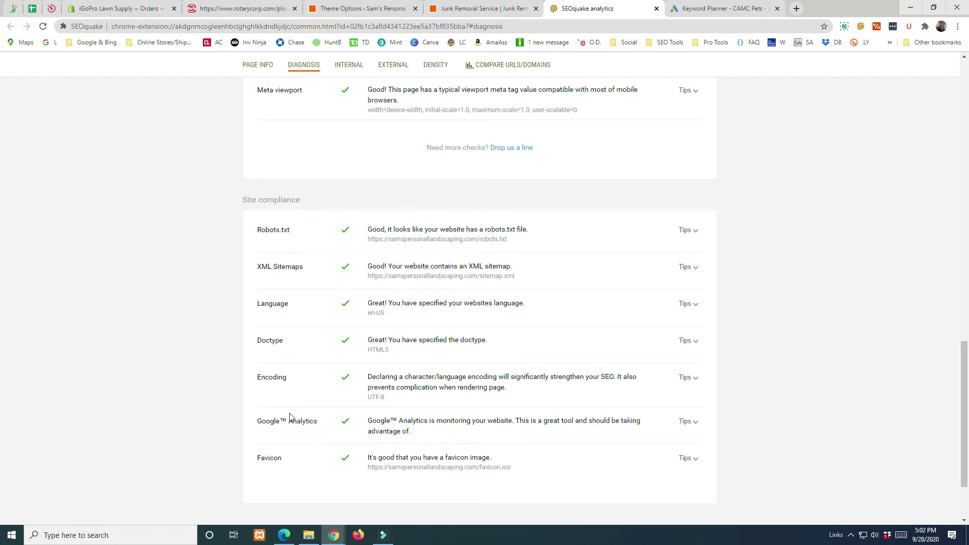
- Recheck the audit's page analysis results for meta description, headings and text/HTML ratio
{"action": "scroll", "coordinate": [434, 432], "scroll_direction": "up", "scroll_amount": 15}
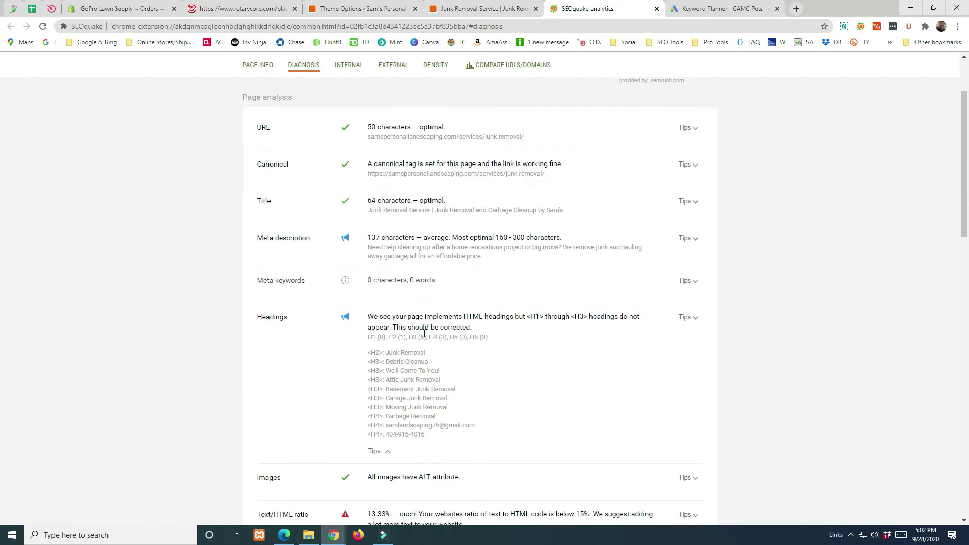
{"action": "scroll", "coordinate": [424, 333], "scroll_direction": "down", "scroll_amount": 4}
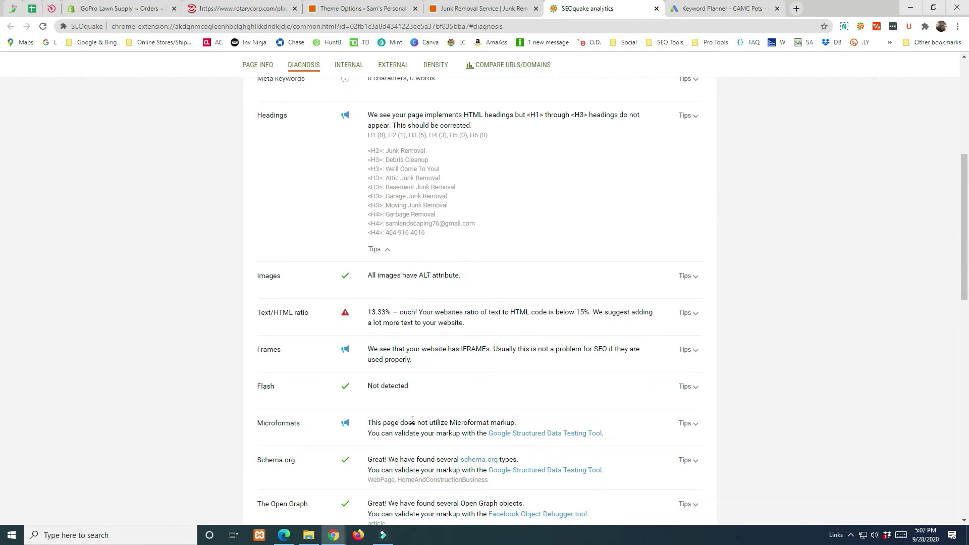
{"action": "scroll", "coordinate": [425, 425], "scroll_direction": "up", "scroll_amount": 4}
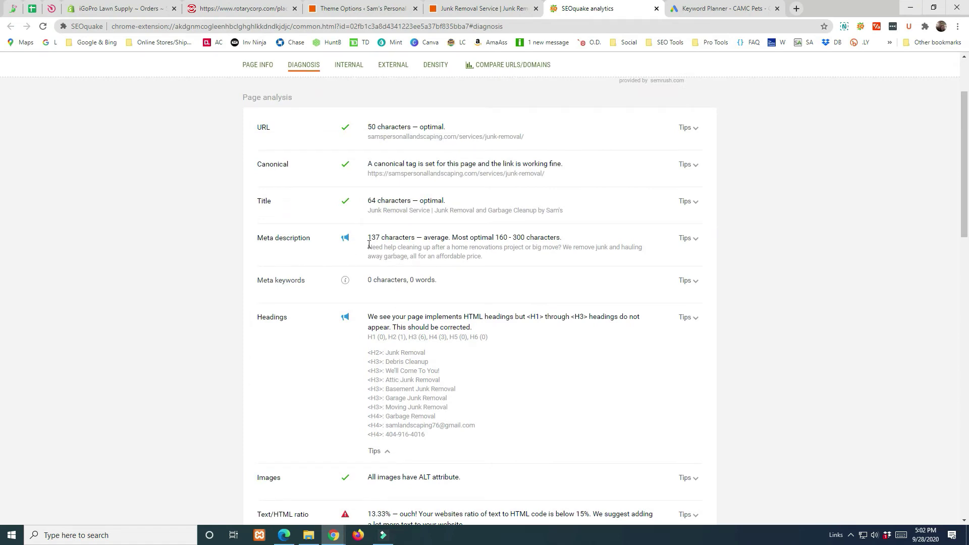
{"action": "scroll", "coordinate": [452, 331], "scroll_direction": "down", "scroll_amount": 4}
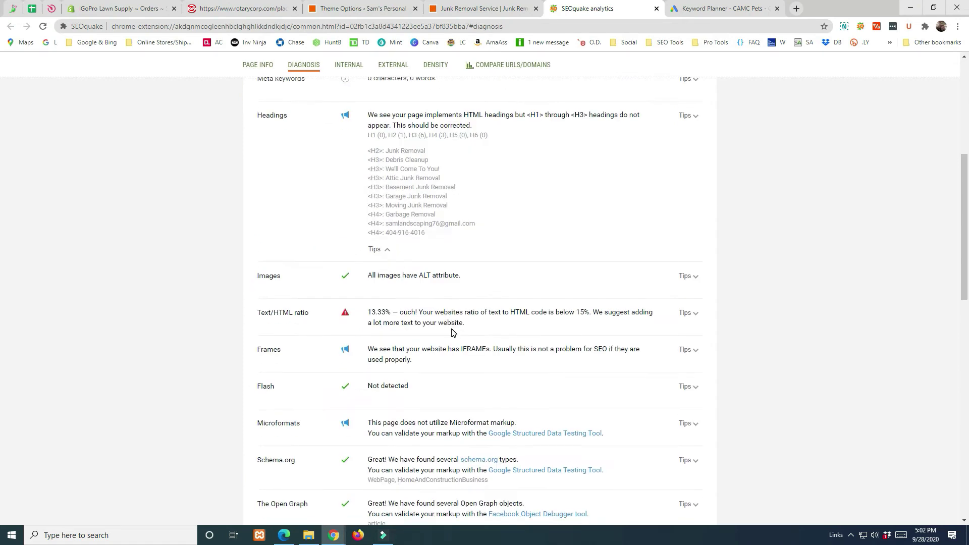
- Preview the Junk Removal page's mobile layout in a narrow browser window and restore the window to full size
{"action": "left_click", "coordinate": [486, 9]}
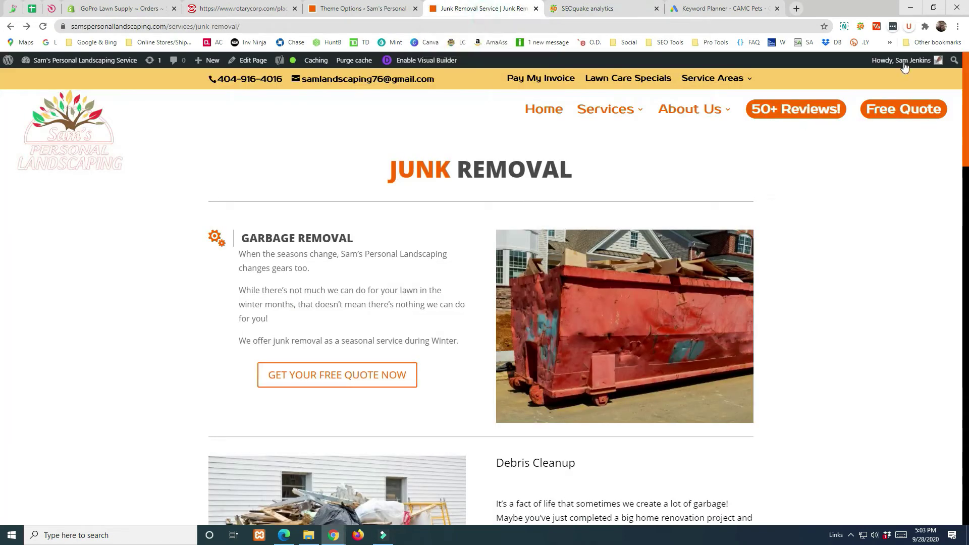
{"action": "left_click", "coordinate": [933, 8]}
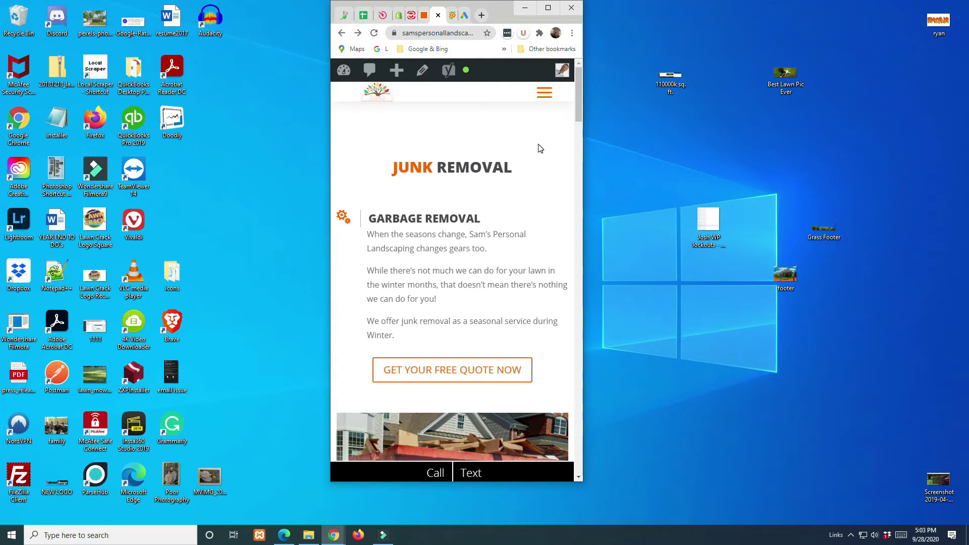
{"action": "left_click_drag", "start_coordinate": [579, 93], "coordinate": [579, 96]}
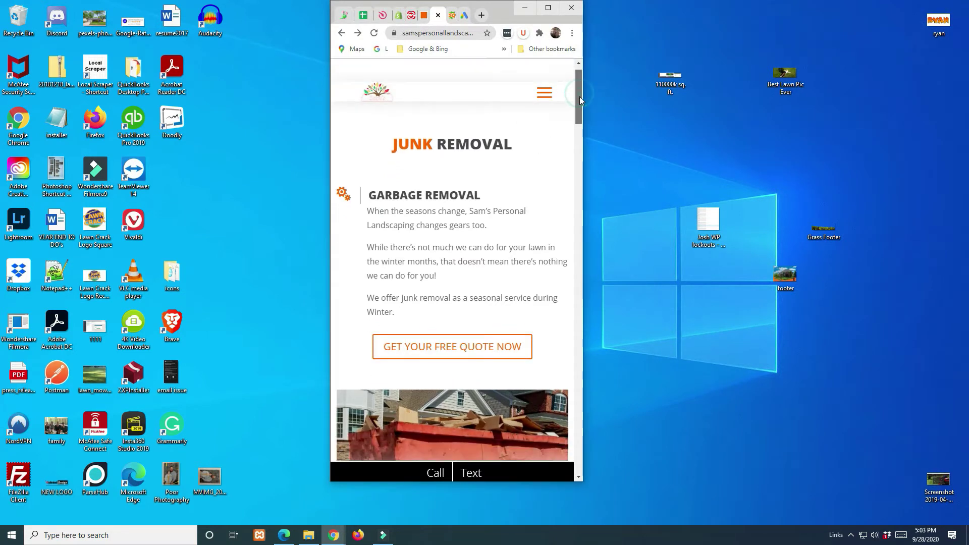
{"action": "left_click", "coordinate": [545, 11]}
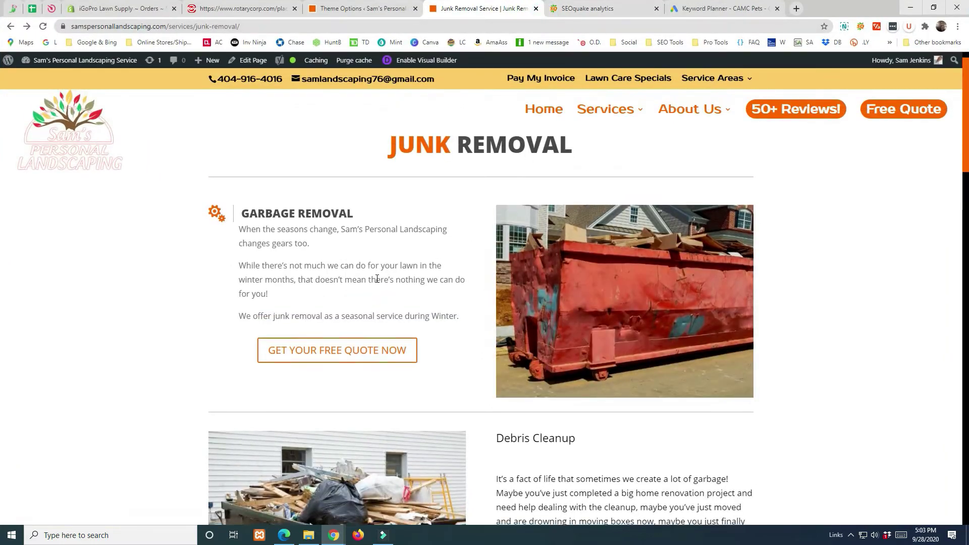
- Look over the full-width Junk Removal page down to the Moving Junk Removal section and back to Debris Cleanup
{"action": "scroll", "coordinate": [580, 207], "scroll_direction": "down", "scroll_amount": 6}
{"action": "scroll", "coordinate": [575, 170], "scroll_direction": "down", "scroll_amount": 12}
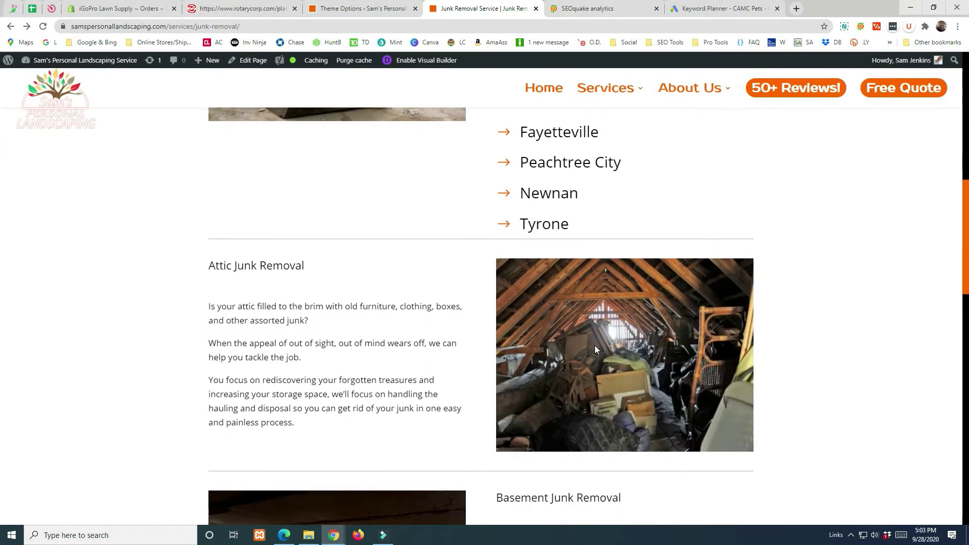
{"action": "scroll", "coordinate": [418, 404], "scroll_direction": "down", "scroll_amount": 8}
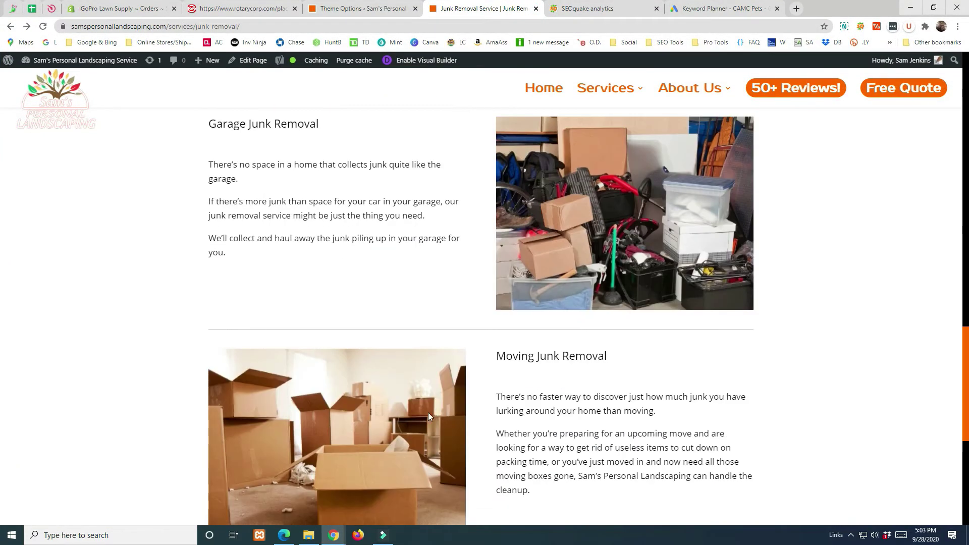
{"action": "scroll", "coordinate": [421, 415], "scroll_direction": "up", "scroll_amount": 9}
{"action": "scroll", "coordinate": [423, 417], "scroll_direction": "up", "scroll_amount": 10}
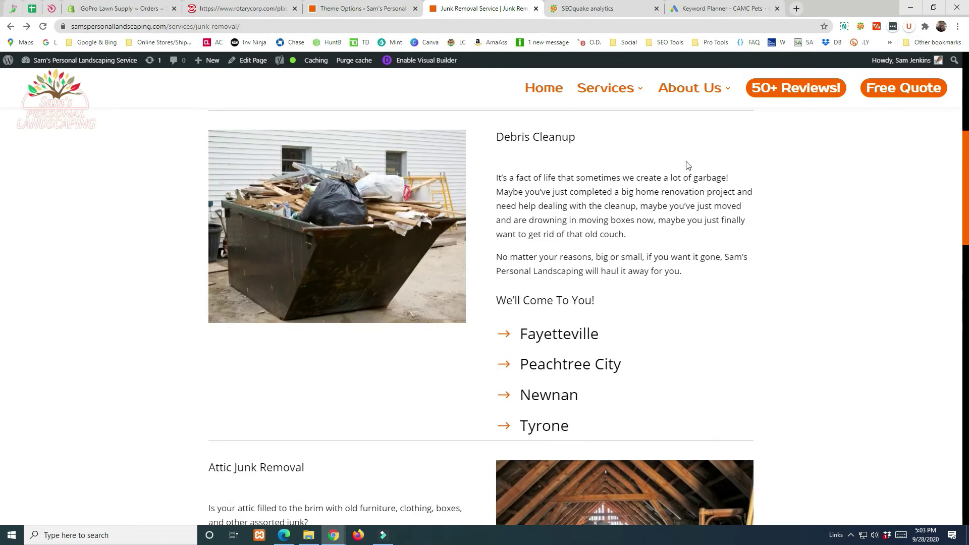
- Preview the Junk Removal page's mobile layout from the Garbage Removal image down to Garage Junk Removal, and return the window to full width
{"action": "scroll", "coordinate": [658, 233], "scroll_direction": "up", "scroll_amount": 6}
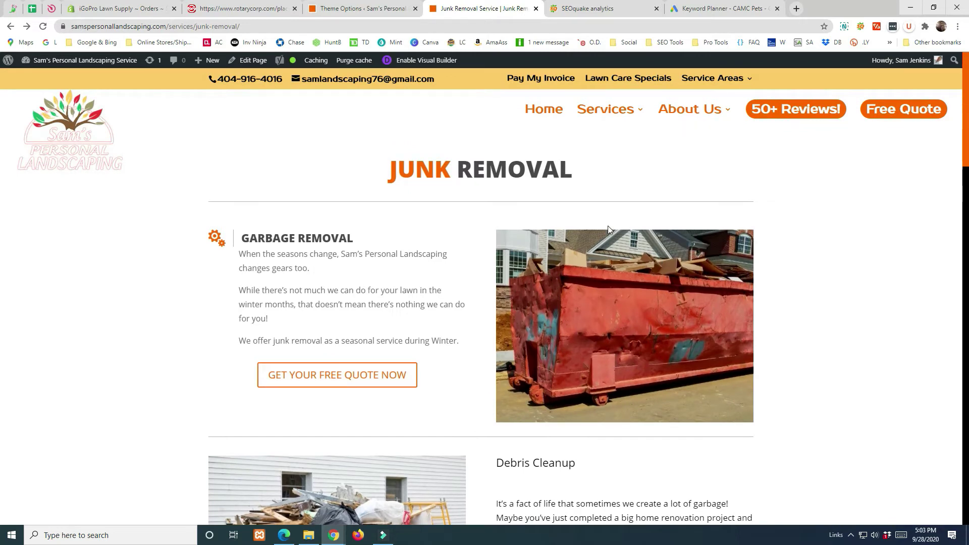
{"action": "left_click", "coordinate": [933, 8]}
{"action": "left_click_drag", "start_coordinate": [580, 104], "coordinate": [570, 144]}
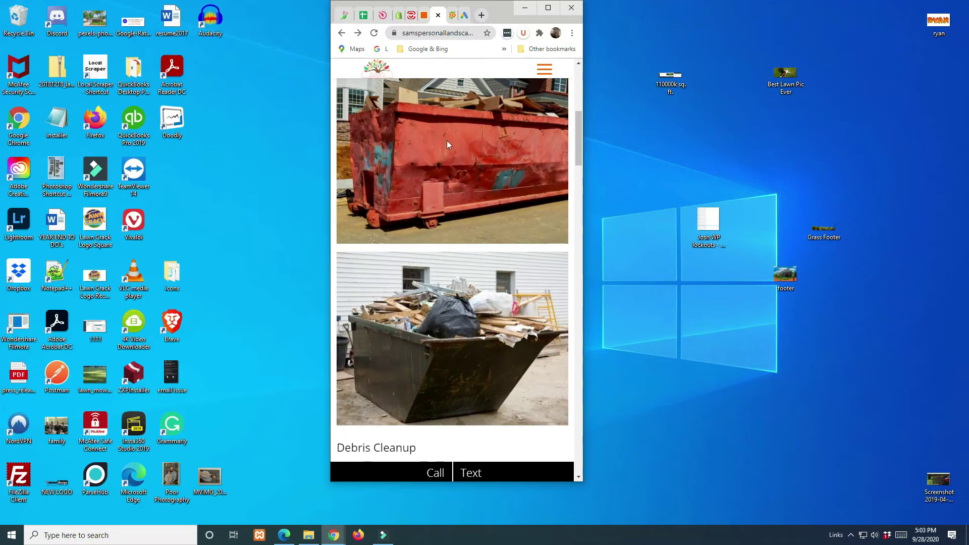
{"action": "scroll", "coordinate": [518, 318], "scroll_direction": "down", "scroll_amount": 12}
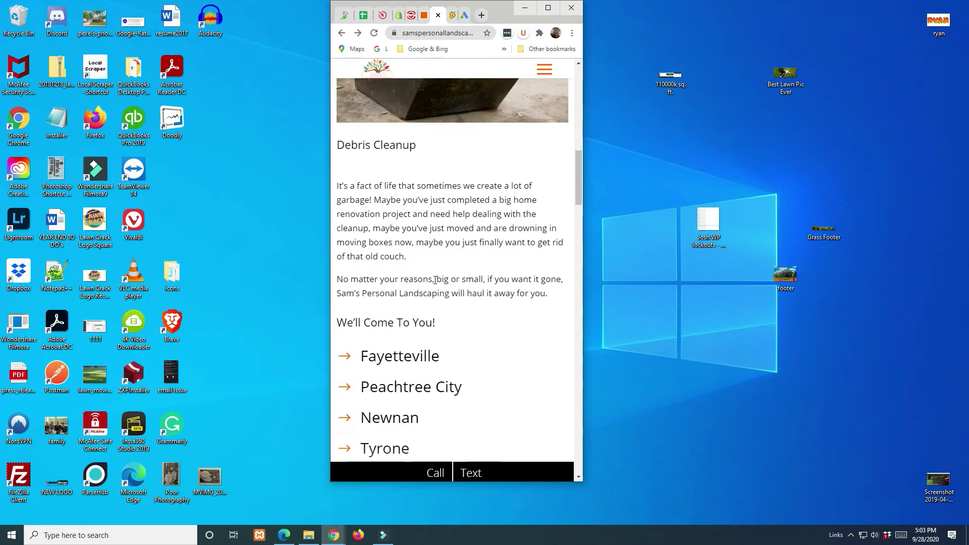
{"action": "scroll", "coordinate": [392, 214], "scroll_direction": "down", "scroll_amount": 13}
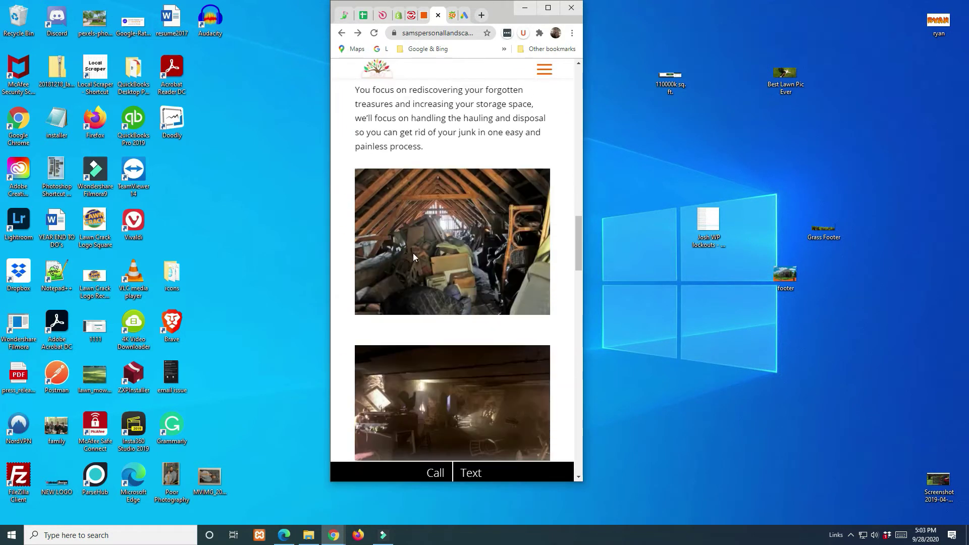
{"action": "scroll", "coordinate": [397, 285], "scroll_direction": "down", "scroll_amount": 2}
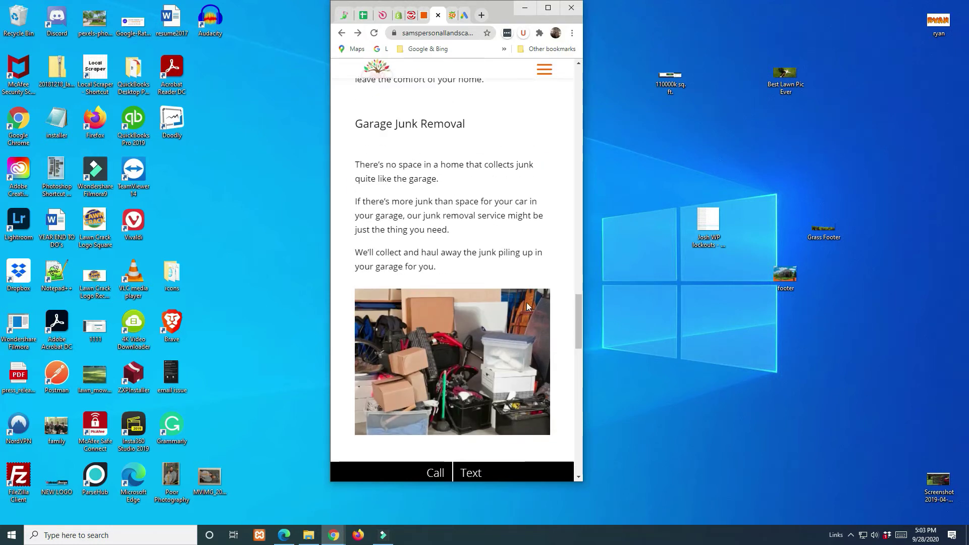
{"action": "left_click", "coordinate": [547, 7]}
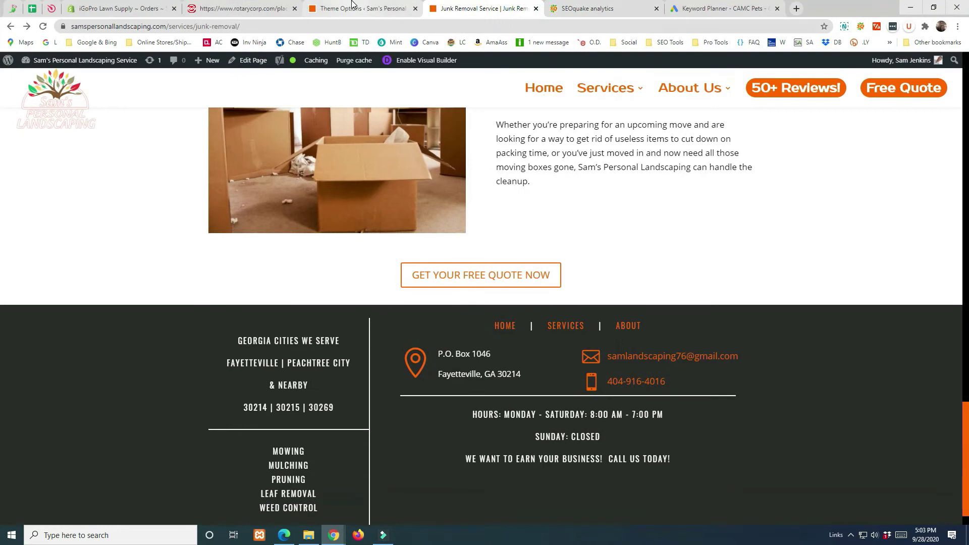
- Glance at the Divi theme options, and look over the full-width Junk Removal page from the footer back up to the main heading
{"action": "left_click", "coordinate": [351, 10]}
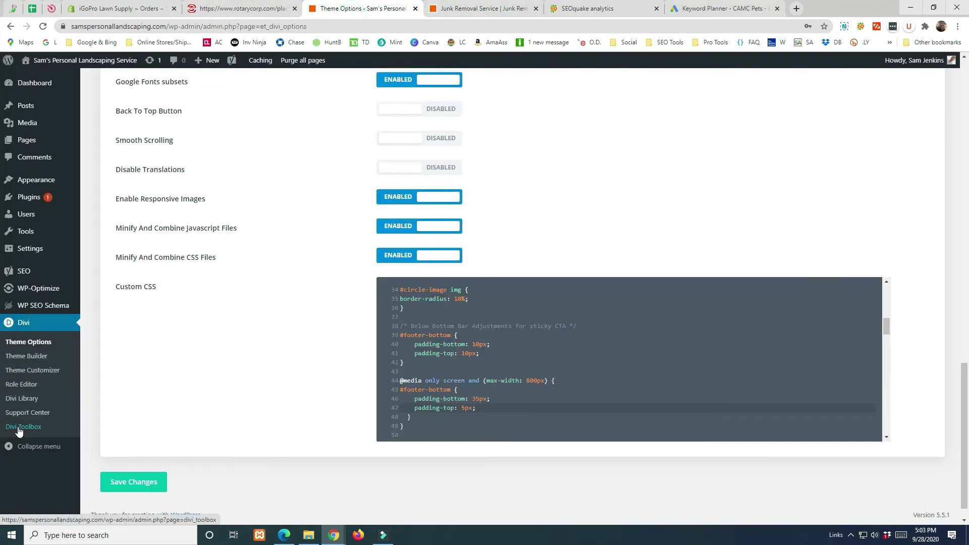
{"action": "left_click", "coordinate": [481, 8]}
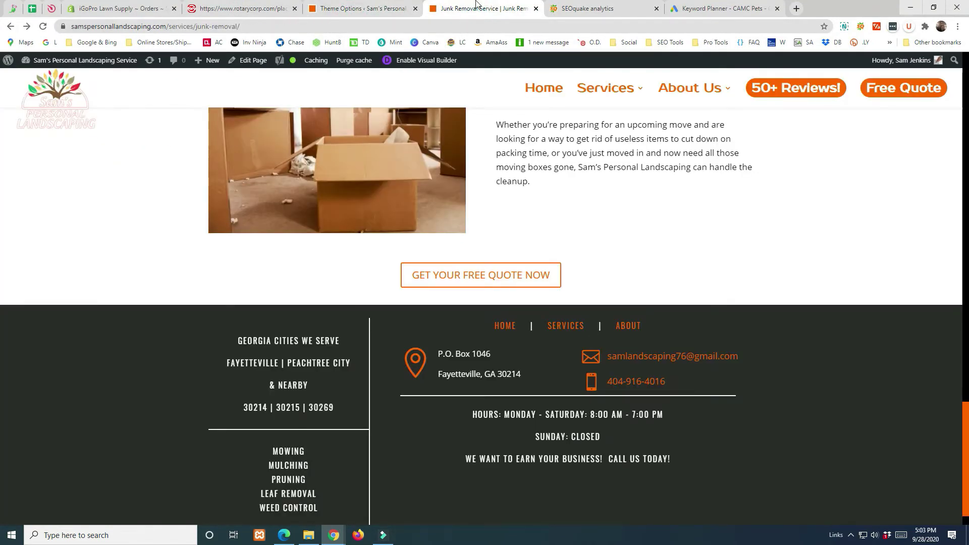
{"action": "scroll", "coordinate": [556, 292], "scroll_direction": "up", "scroll_amount": 4}
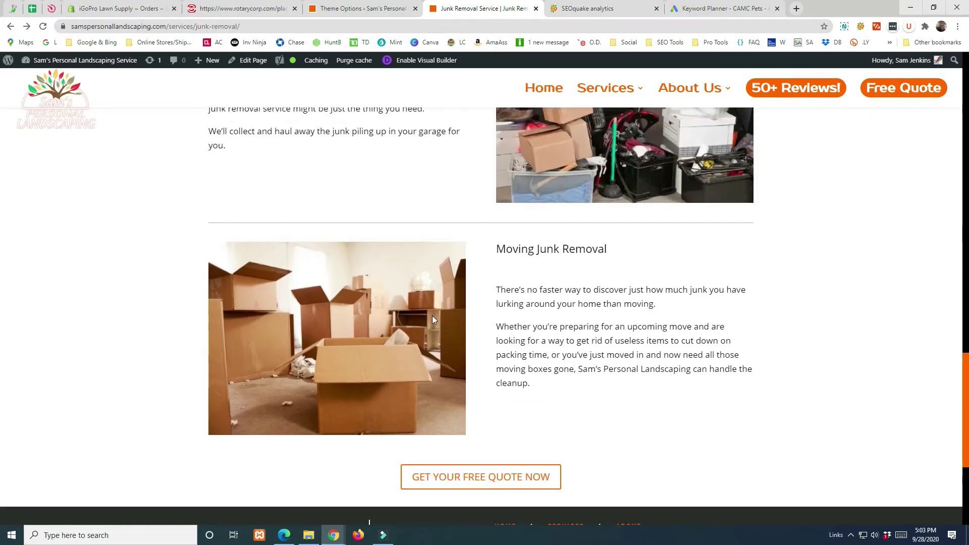
{"action": "scroll", "coordinate": [432, 315], "scroll_direction": "up", "scroll_amount": 6}
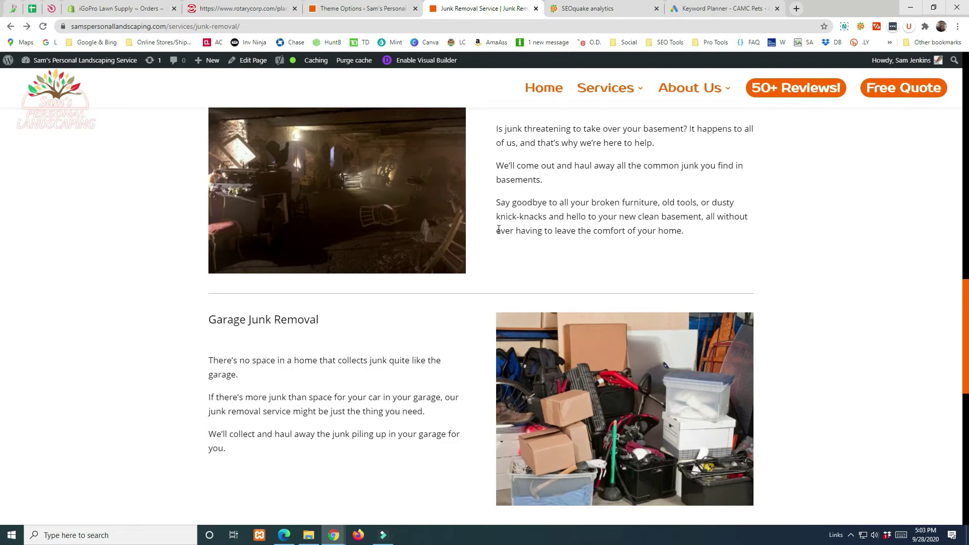
{"action": "scroll", "coordinate": [460, 214], "scroll_direction": "up", "scroll_amount": 2}
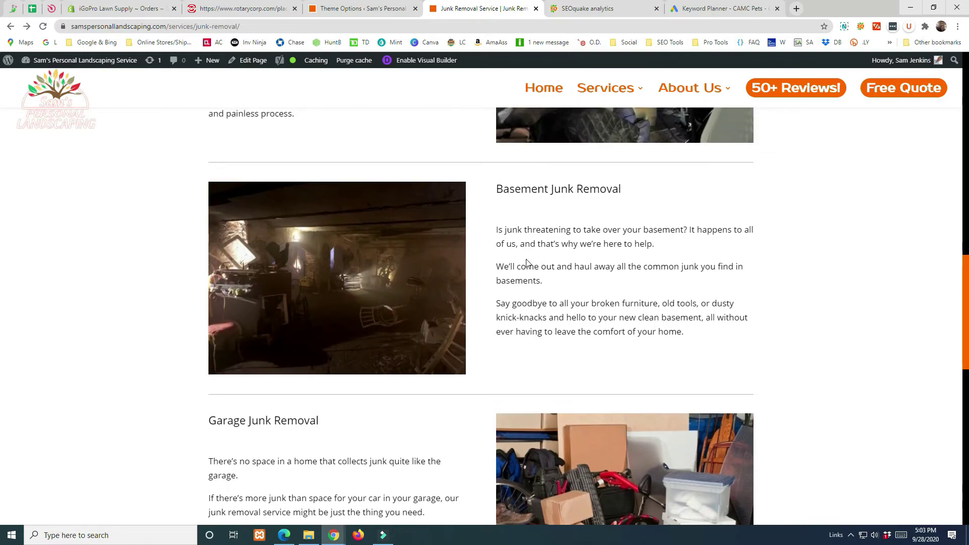
{"action": "scroll", "coordinate": [536, 260], "scroll_direction": "up", "scroll_amount": 6}
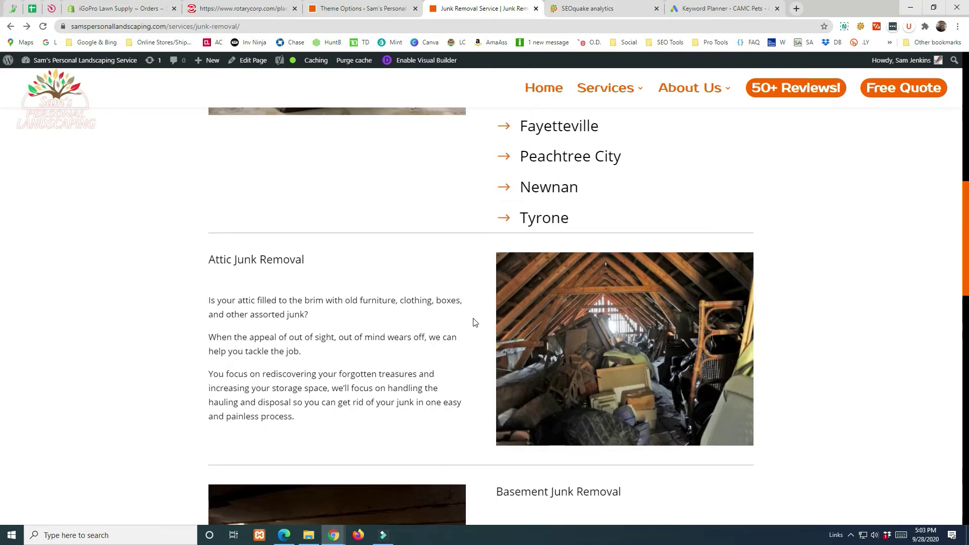
{"action": "scroll", "coordinate": [486, 323], "scroll_direction": "up", "scroll_amount": 10}
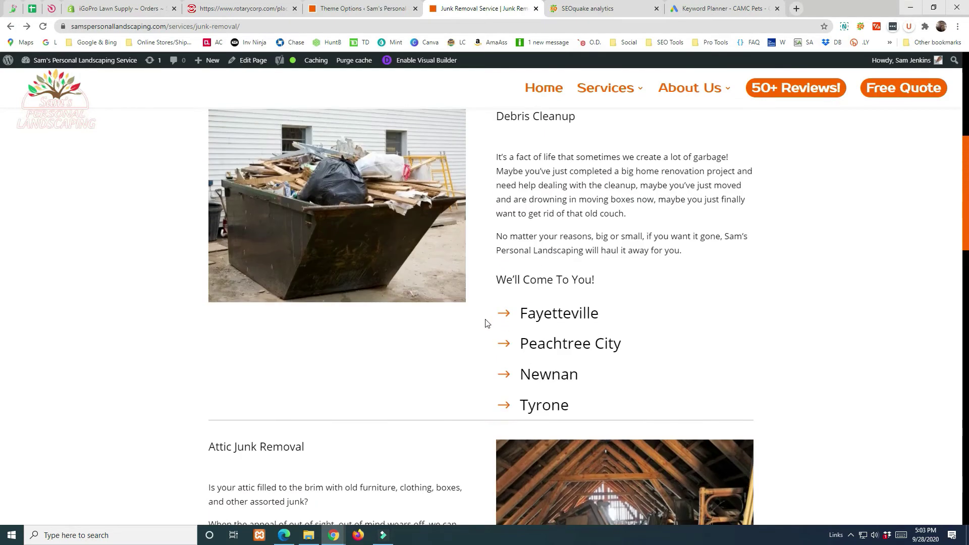
{"action": "scroll", "coordinate": [489, 339], "scroll_direction": "down", "scroll_amount": 2}
{"action": "scroll", "coordinate": [502, 332], "scroll_direction": "up", "scroll_amount": 2}
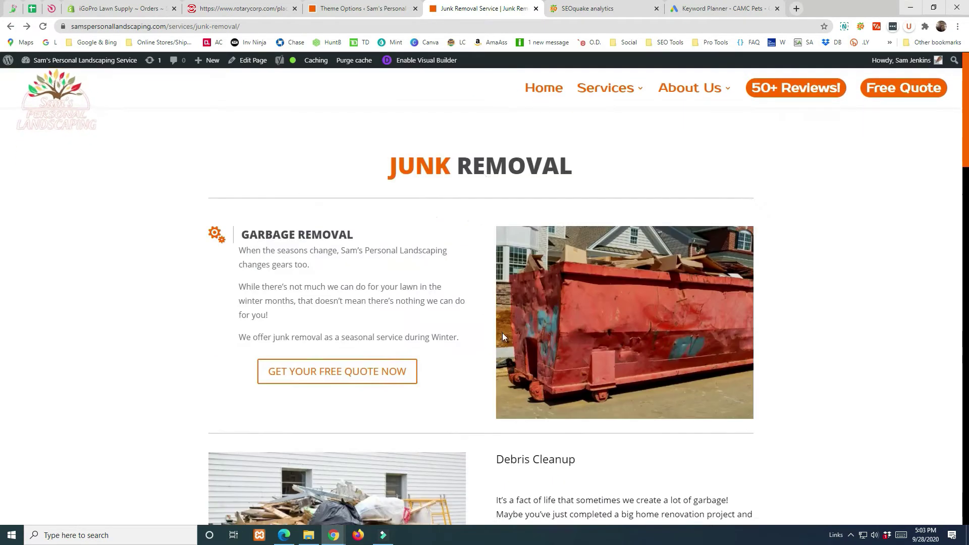
- Inspect the stacking of images and text in the page's narrow mobile layout, from the main heading down to the footer
{"action": "left_click", "coordinate": [934, 8]}
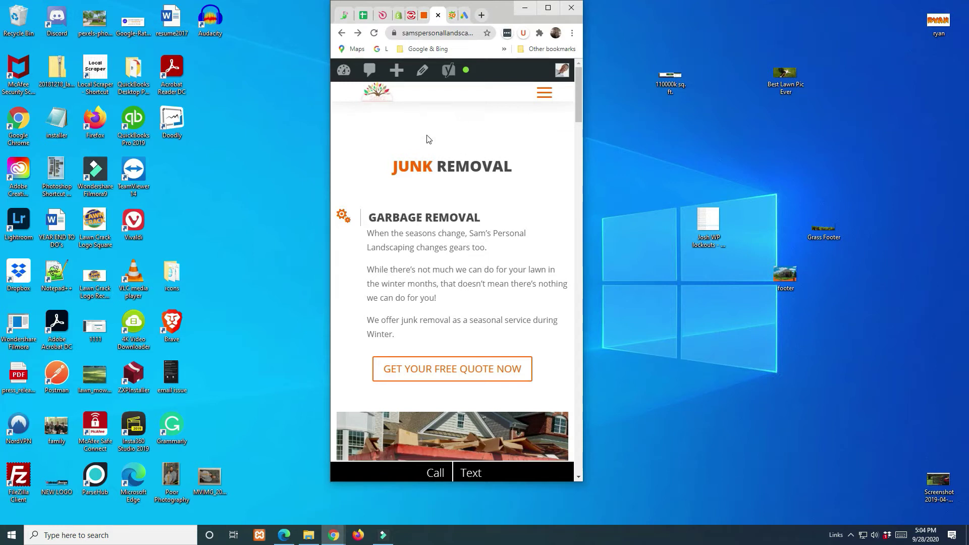
{"action": "left_click_drag", "start_coordinate": [582, 101], "coordinate": [559, 297]}
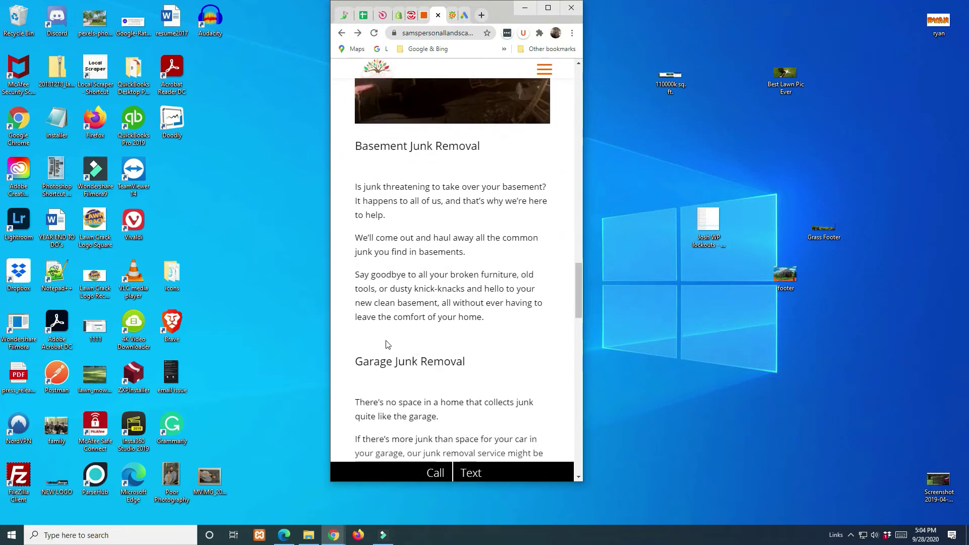
{"action": "left_click_drag", "start_coordinate": [577, 291], "coordinate": [576, 336]}
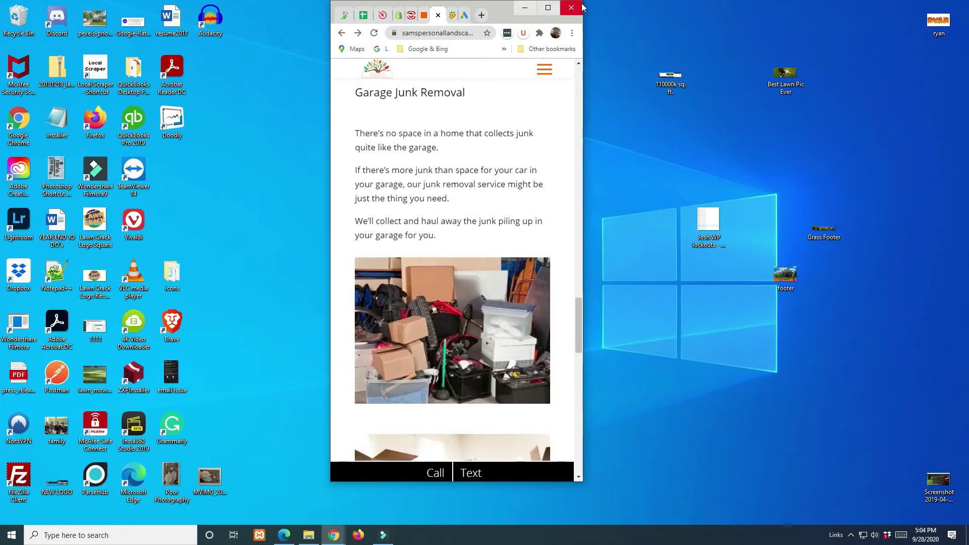
{"action": "scroll", "coordinate": [503, 266], "scroll_direction": "down", "scroll_amount": 4}
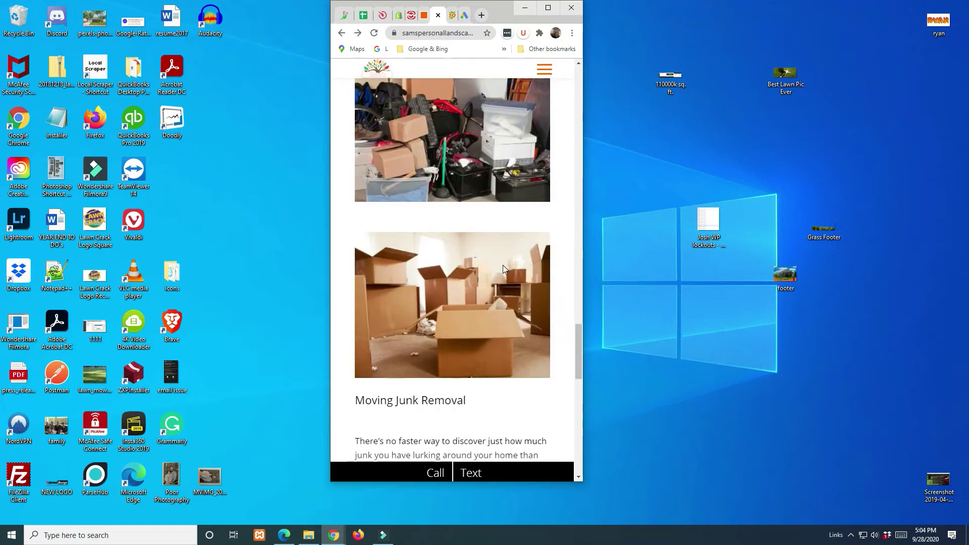
{"action": "scroll", "coordinate": [502, 264], "scroll_direction": "down", "scroll_amount": 10}
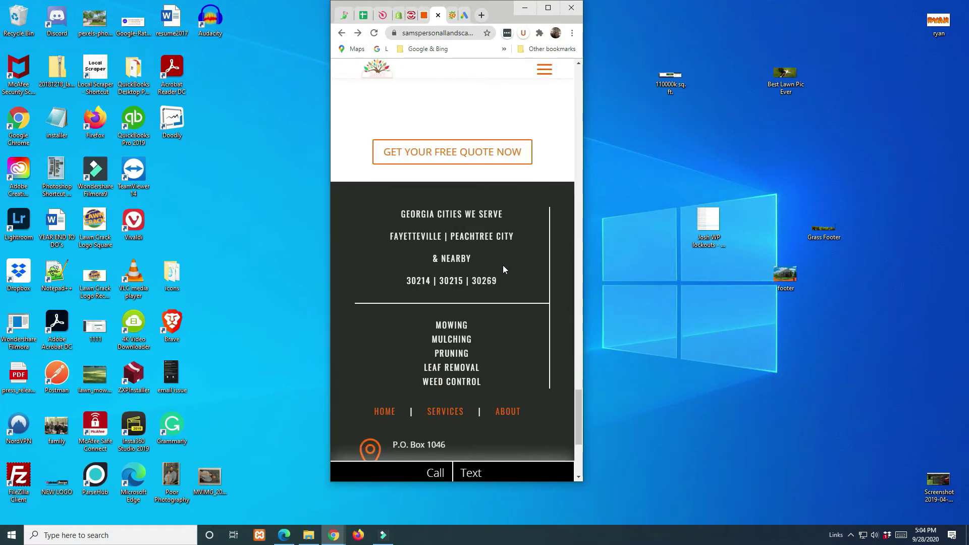
{"action": "scroll", "coordinate": [503, 265], "scroll_direction": "down", "scroll_amount": 5}
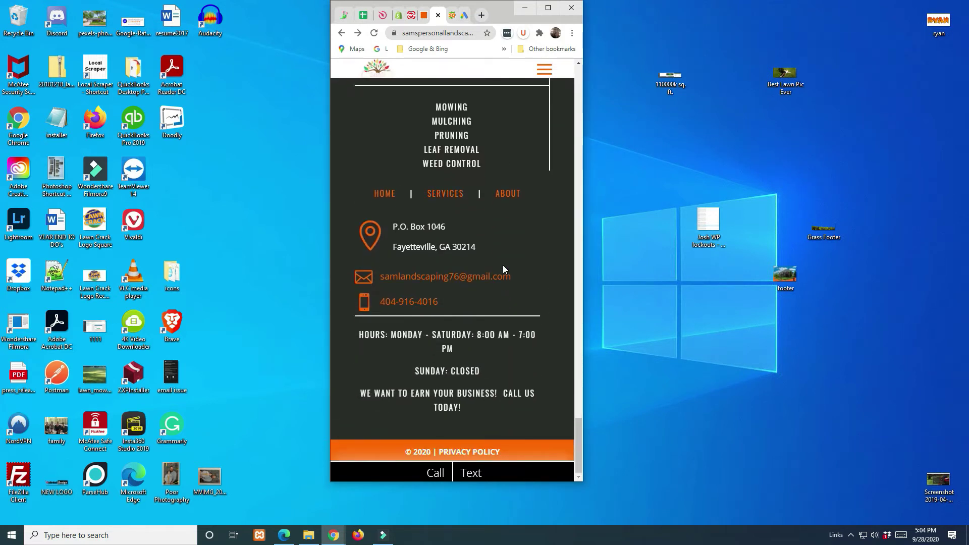
- Recheck the mobile order of the Garage, Basement and Attic images and text, return to the page's beginning and maximize the window
{"action": "scroll", "coordinate": [502, 269], "scroll_direction": "up", "scroll_amount": 15}
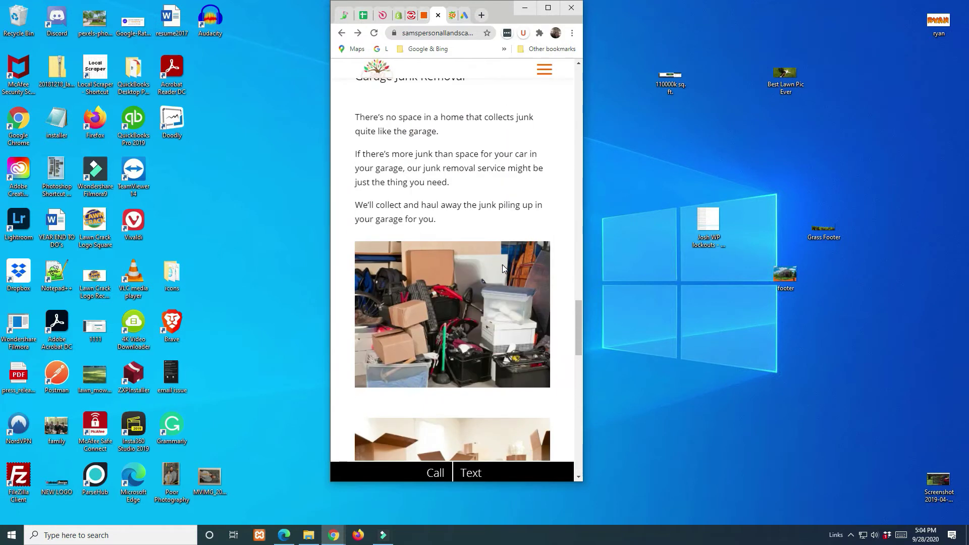
{"action": "scroll", "coordinate": [445, 255], "scroll_direction": "up", "scroll_amount": 9}
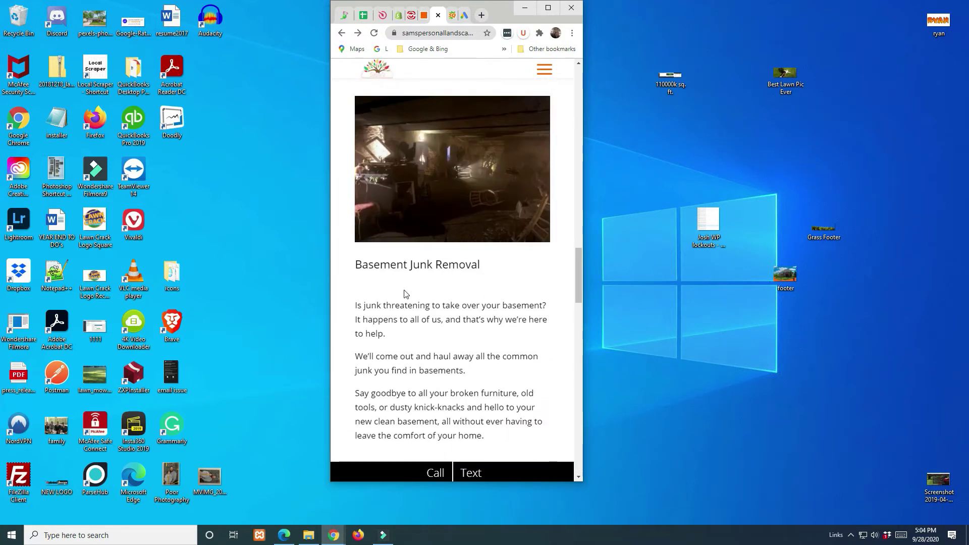
{"action": "scroll", "coordinate": [413, 298], "scroll_direction": "up", "scroll_amount": 4}
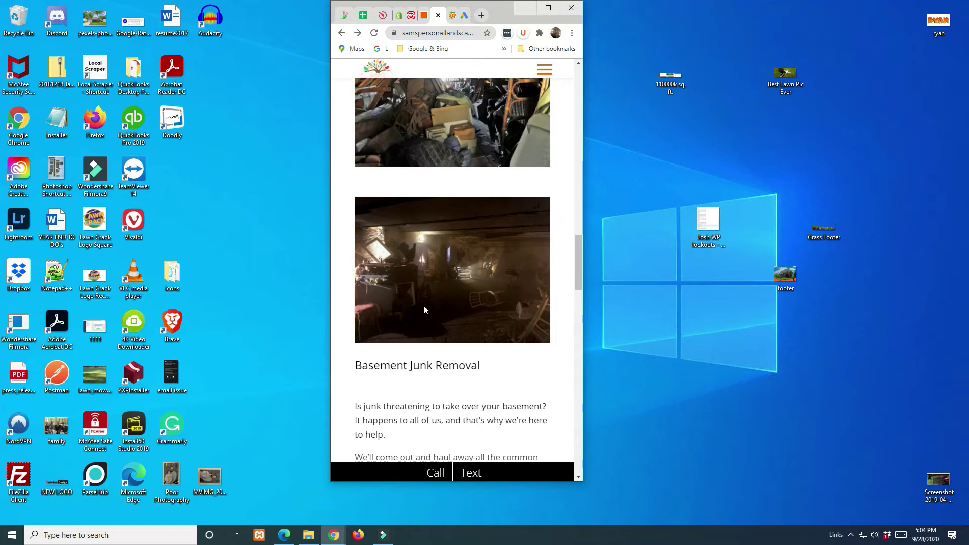
{"action": "scroll", "coordinate": [396, 318], "scroll_direction": "up", "scroll_amount": 2}
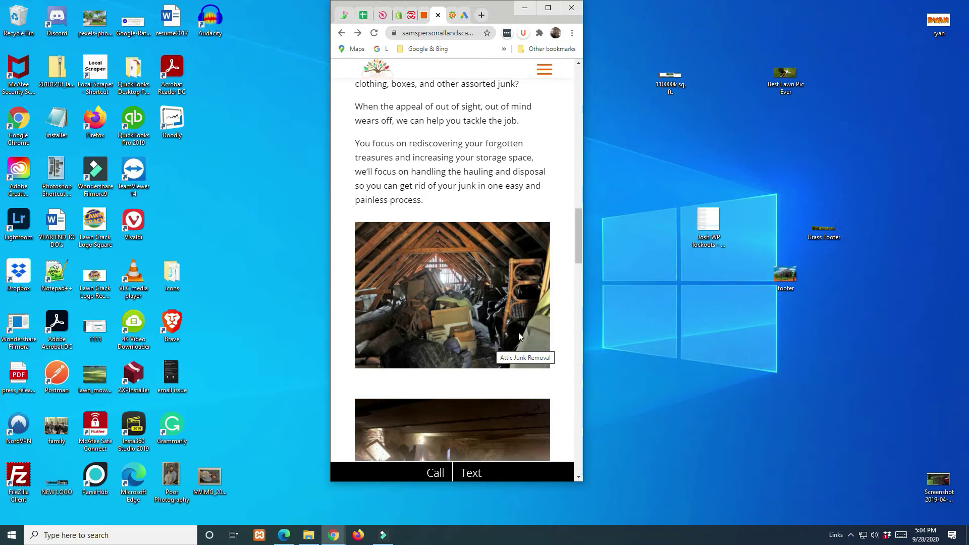
{"action": "left_click_drag", "start_coordinate": [579, 222], "coordinate": [577, 73]}
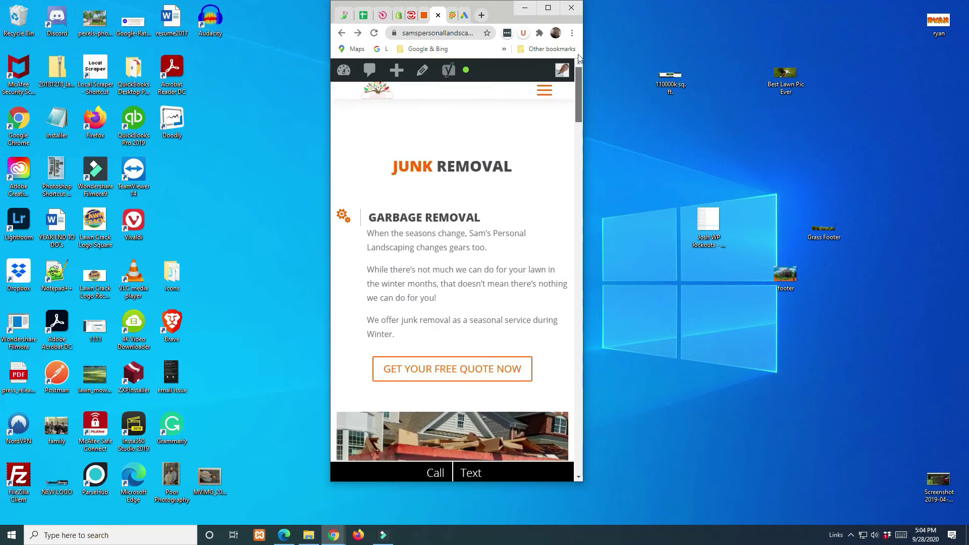
{"action": "left_click", "coordinate": [548, 8]}
- Look over the whole full-width Junk Removal page down to the footer and back to the main heading
{"action": "mouse_move", "coordinate": [631, 109]}
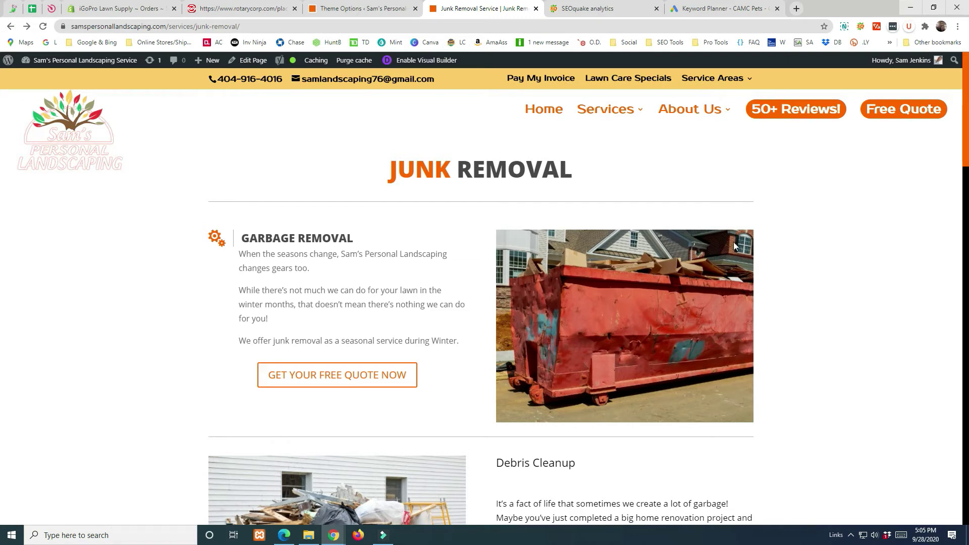
{"action": "scroll", "coordinate": [666, 247], "scroll_direction": "down", "scroll_amount": 8}
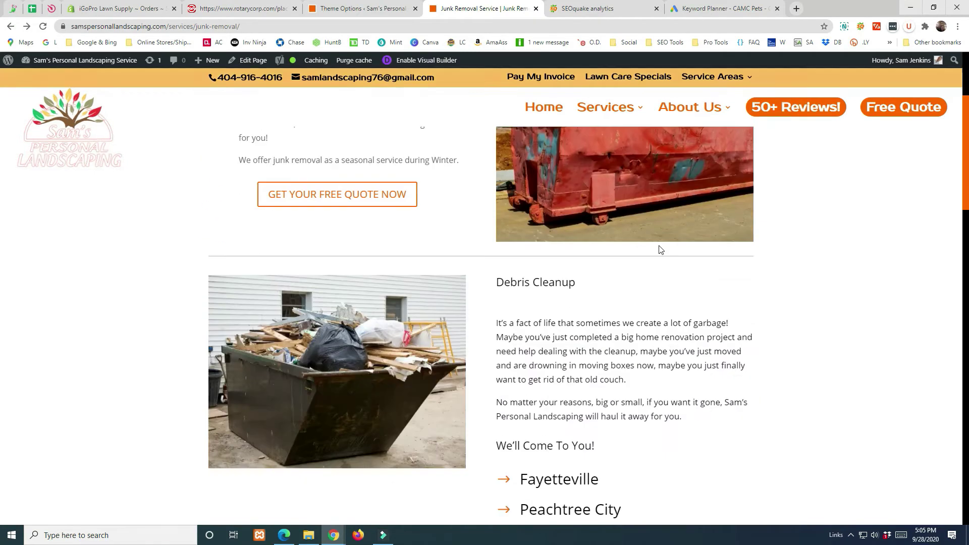
{"action": "scroll", "coordinate": [660, 249], "scroll_direction": "down", "scroll_amount": 13}
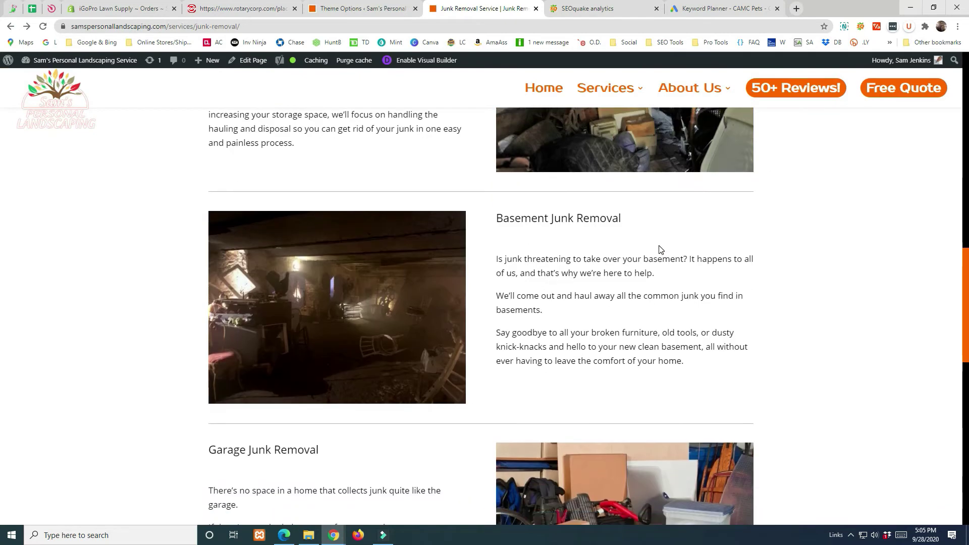
{"action": "scroll", "coordinate": [658, 249], "scroll_direction": "down", "scroll_amount": 9}
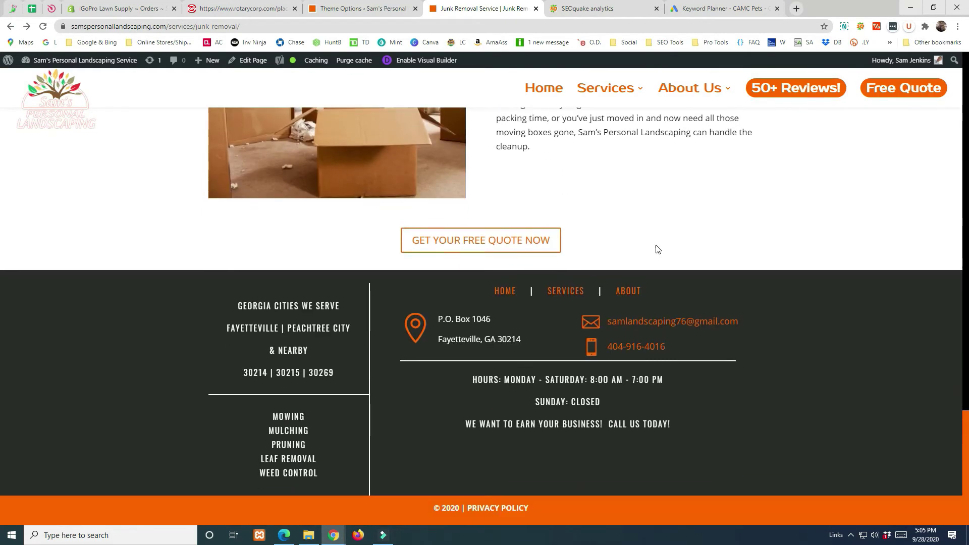
{"action": "scroll", "coordinate": [544, 261], "scroll_direction": "up", "scroll_amount": 20}
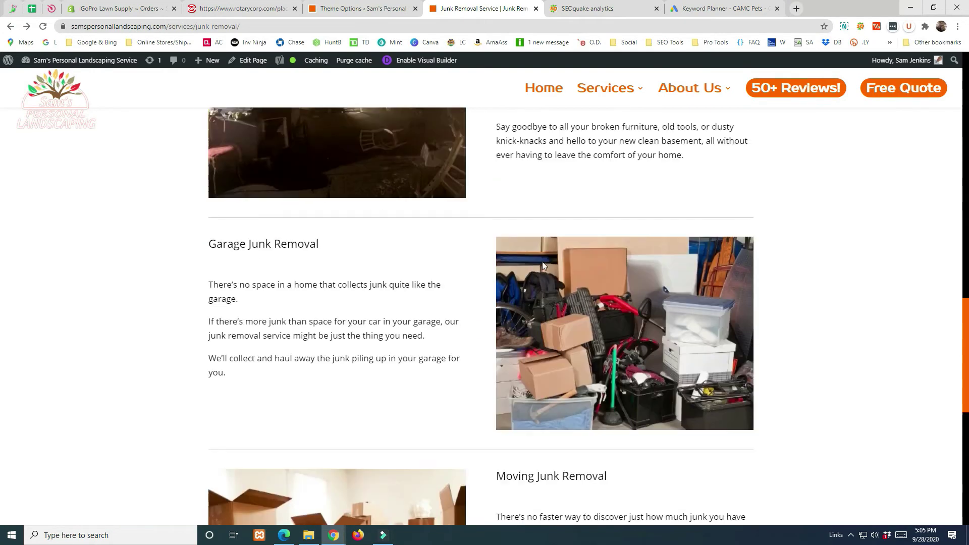
{"action": "scroll", "coordinate": [549, 268], "scroll_direction": "up", "scroll_amount": 4}
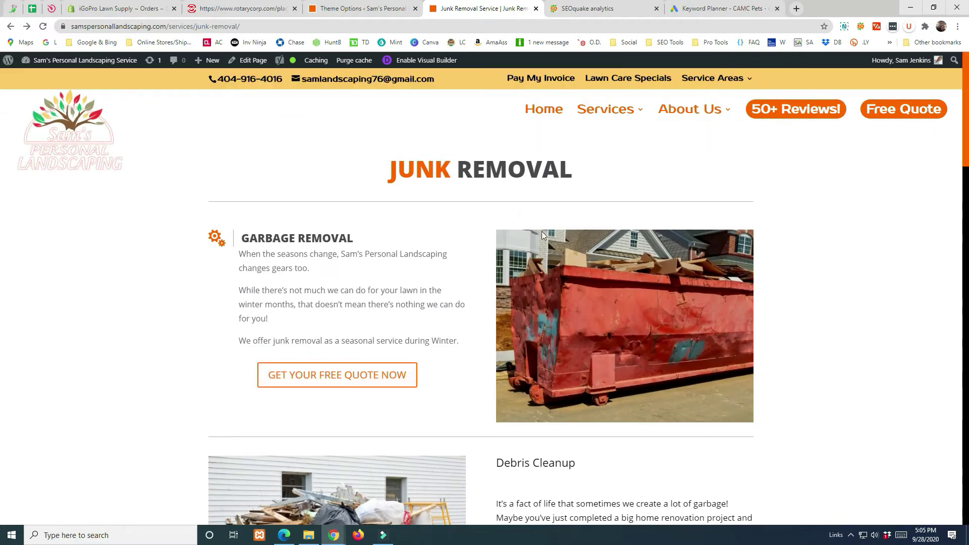
- Highlight the body text of the Attic, Basement and Garage Junk Removal sections, and view the Moving Junk Removal section
{"action": "scroll", "coordinate": [571, 254], "scroll_direction": "down", "scroll_amount": 8}
{"action": "scroll", "coordinate": [570, 253], "scroll_direction": "down", "scroll_amount": 6}
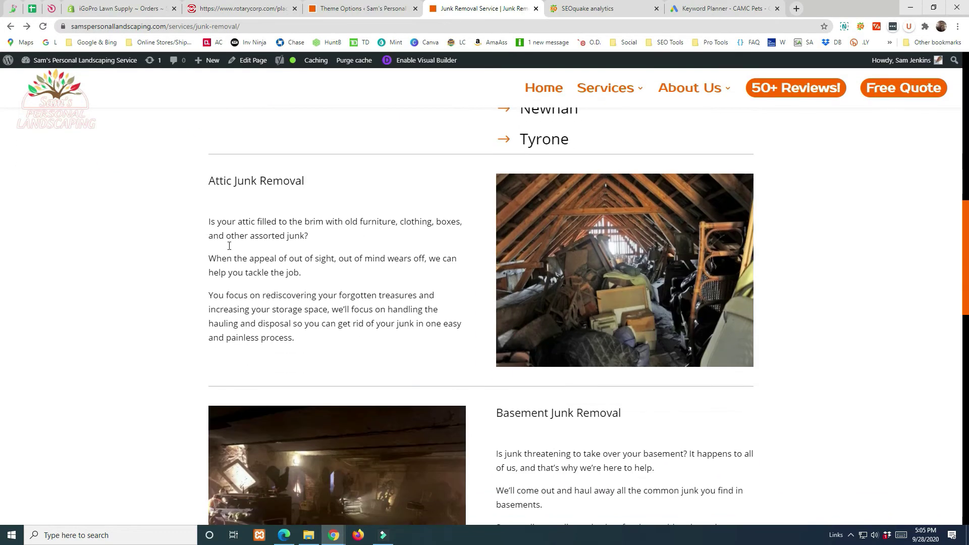
{"action": "left_click_drag", "start_coordinate": [210, 127], "coordinate": [301, 227]}
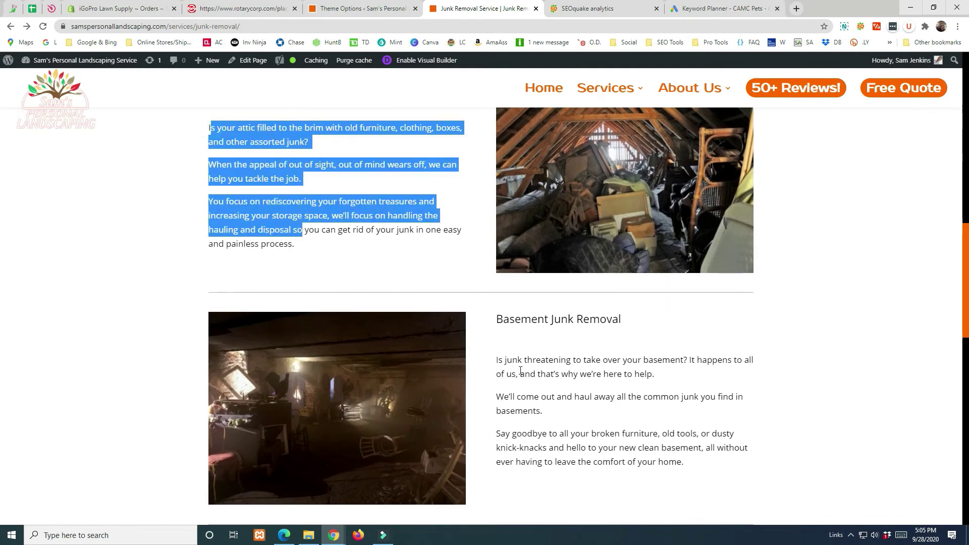
{"action": "left_click_drag", "start_coordinate": [524, 360], "coordinate": [597, 461]}
{"action": "scroll", "coordinate": [600, 454], "scroll_direction": "down", "scroll_amount": 6}
{"action": "left_click_drag", "start_coordinate": [281, 288], "coordinate": [354, 386]}
{"action": "scroll", "coordinate": [374, 371], "scroll_direction": "down", "scroll_amount": 6}
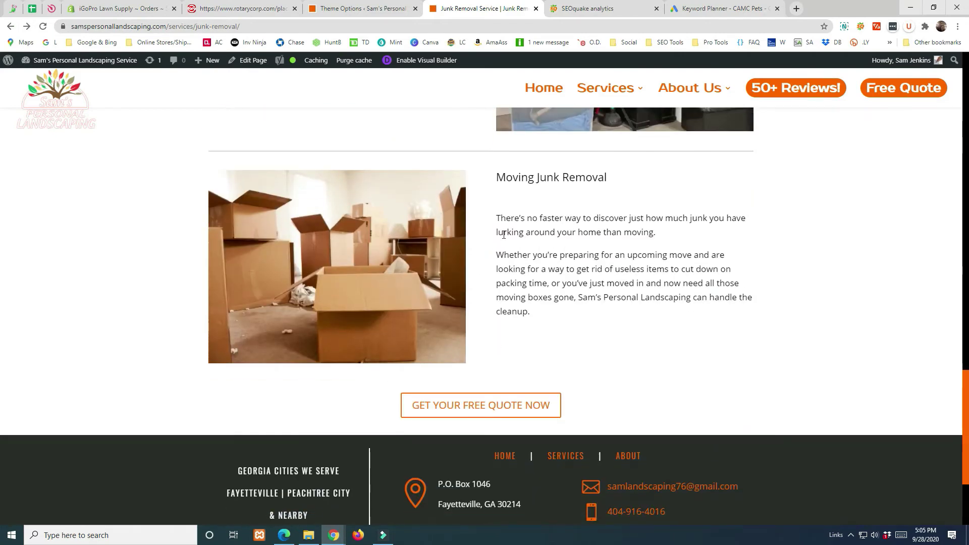
{"action": "scroll", "coordinate": [575, 389], "scroll_direction": "up", "scroll_amount": 12}
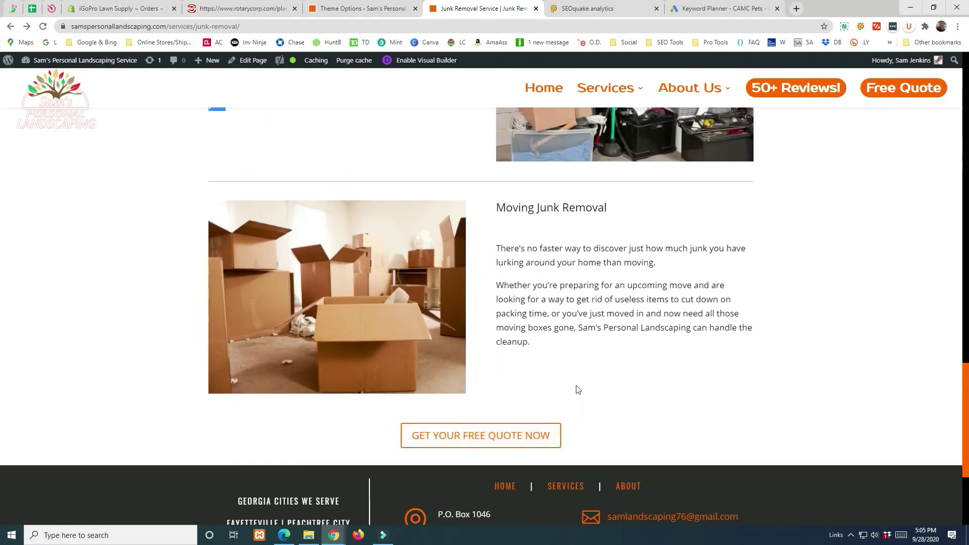
- Switch to the Google Ads Keyword Planner, start discovering new keywords and add "junk removal" as the first seed keyword
{"action": "scroll", "coordinate": [573, 388], "scroll_direction": "up", "scroll_amount": 14}
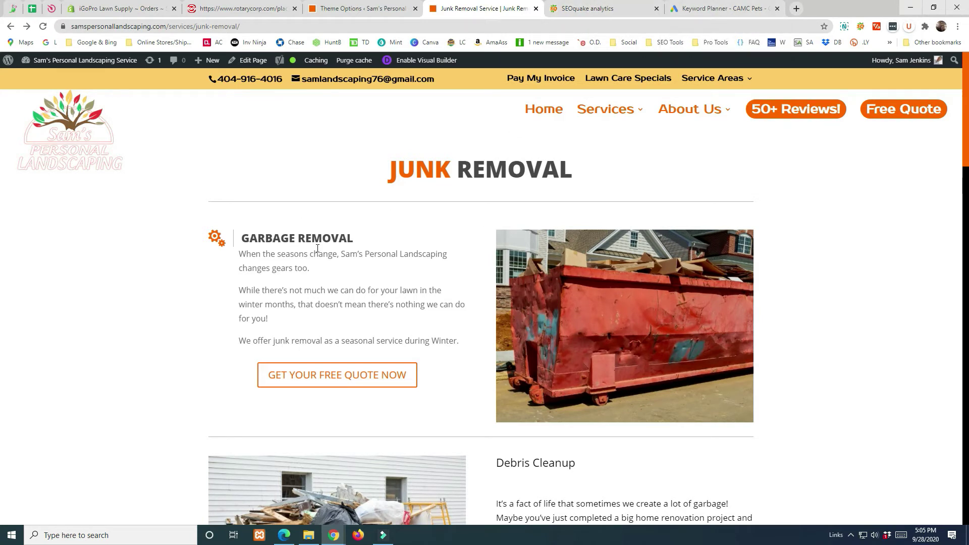
{"action": "left_click", "coordinate": [727, 9]}
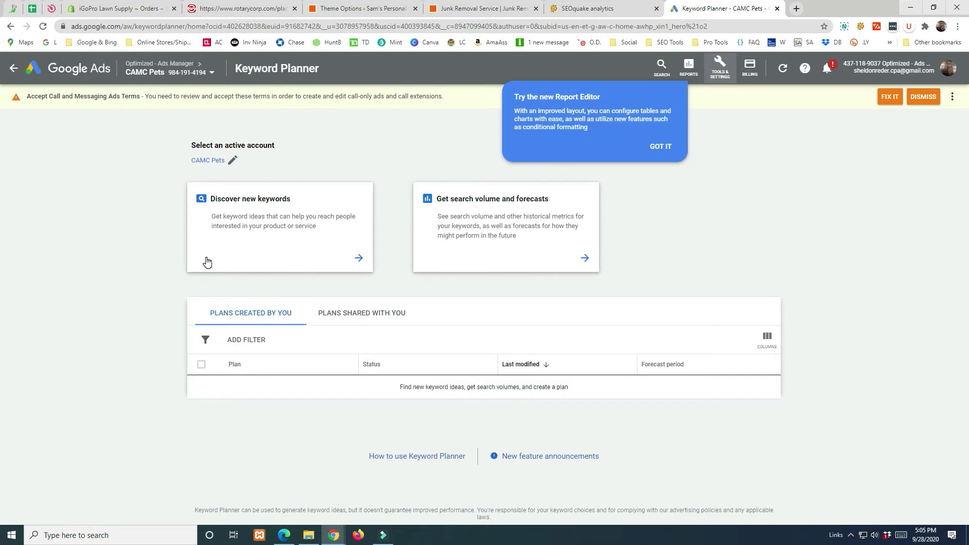
{"action": "left_click", "coordinate": [262, 219]}
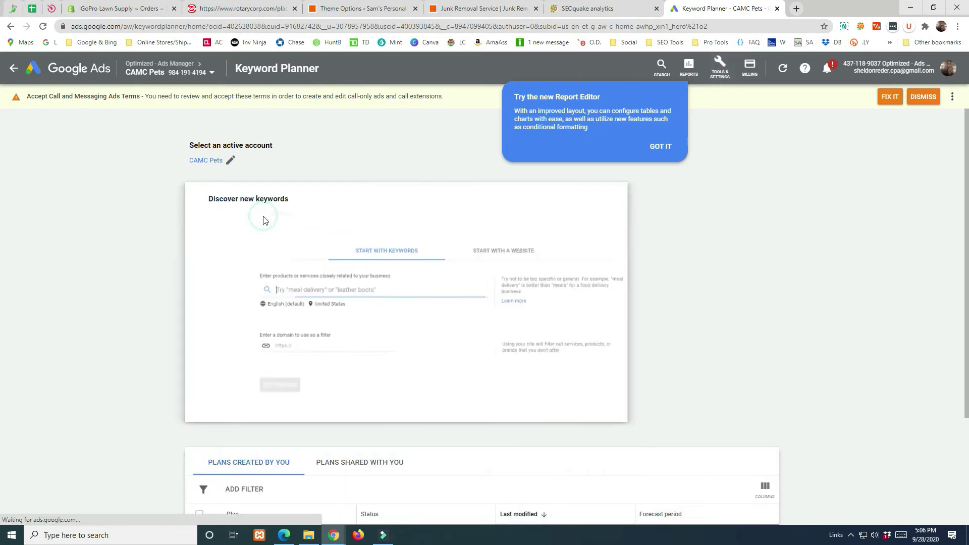
{"action": "left_click", "coordinate": [277, 283]}
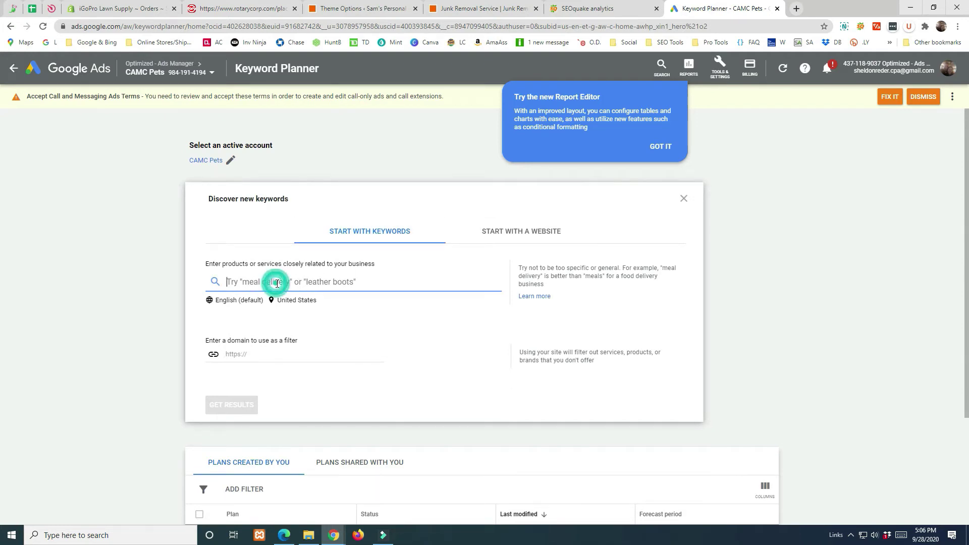
{"action": "type", "text": "junk removal"}
{"action": "key", "text": "Return"}
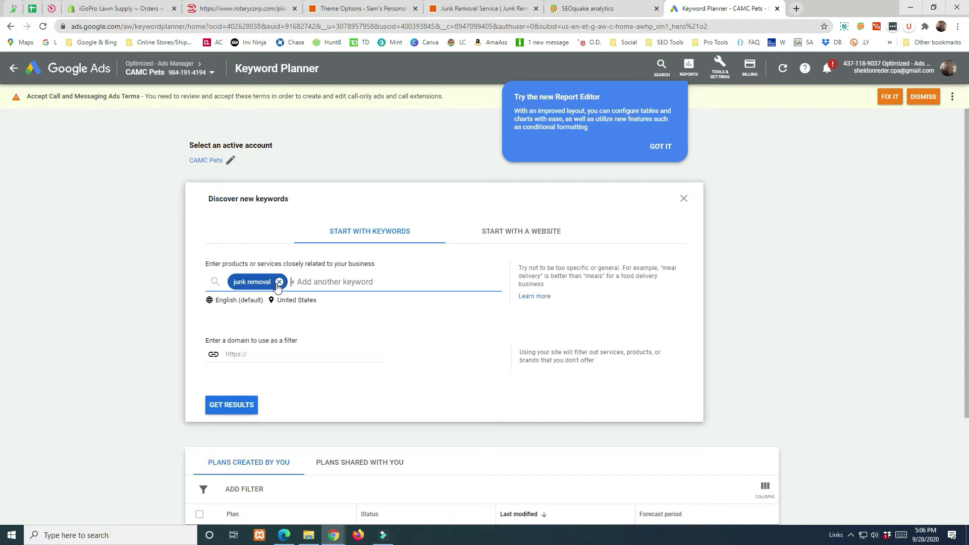
- Add "1-800-got-junk", "trash hauling" and "debris removal" as further seed keywords
{"action": "type", "text": "1-800-got-junk"}
{"action": "key", "text": "Return"}
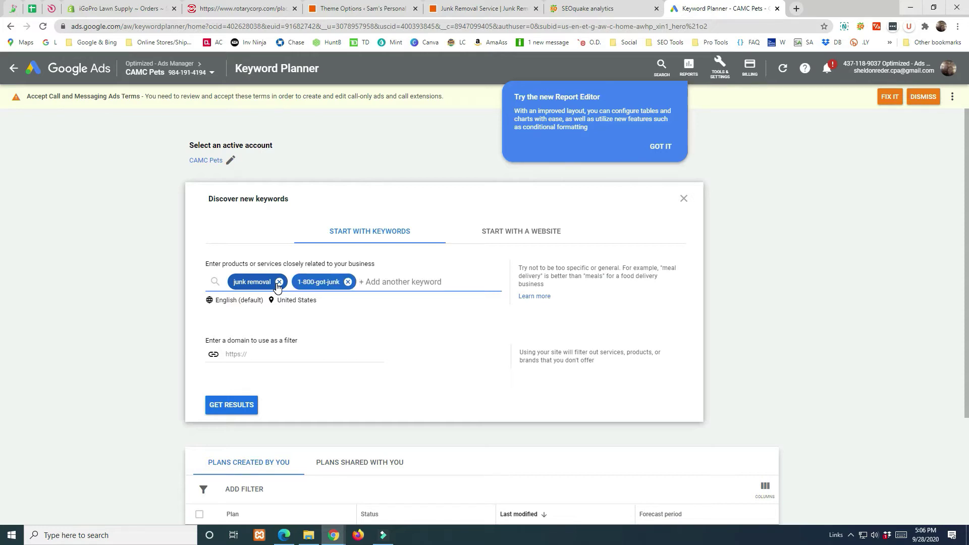
{"action": "type", "text": "trash hauling"}
{"action": "key", "text": "Return"}
{"action": "type", "text": "d"}
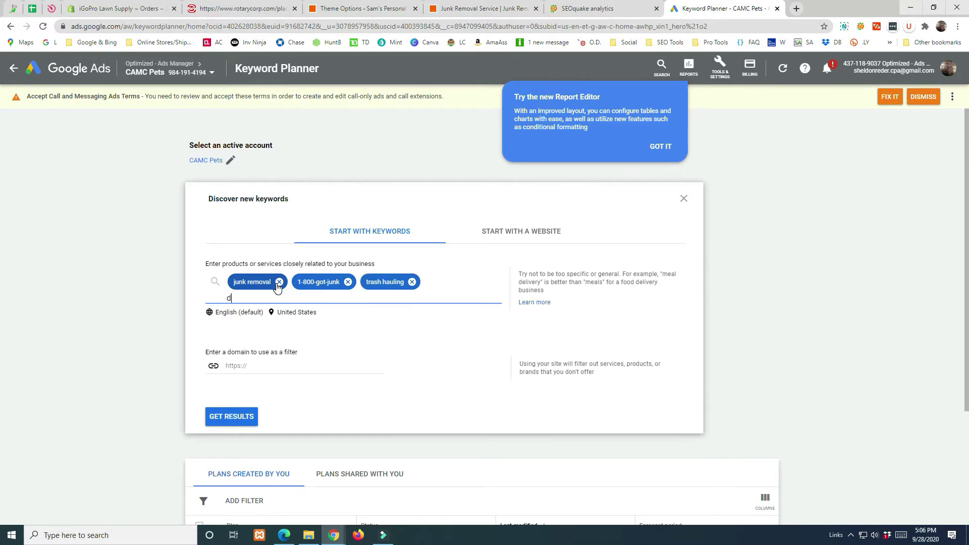
{"action": "type", "text": "ebris removal"}
{"action": "key", "text": "Return"}
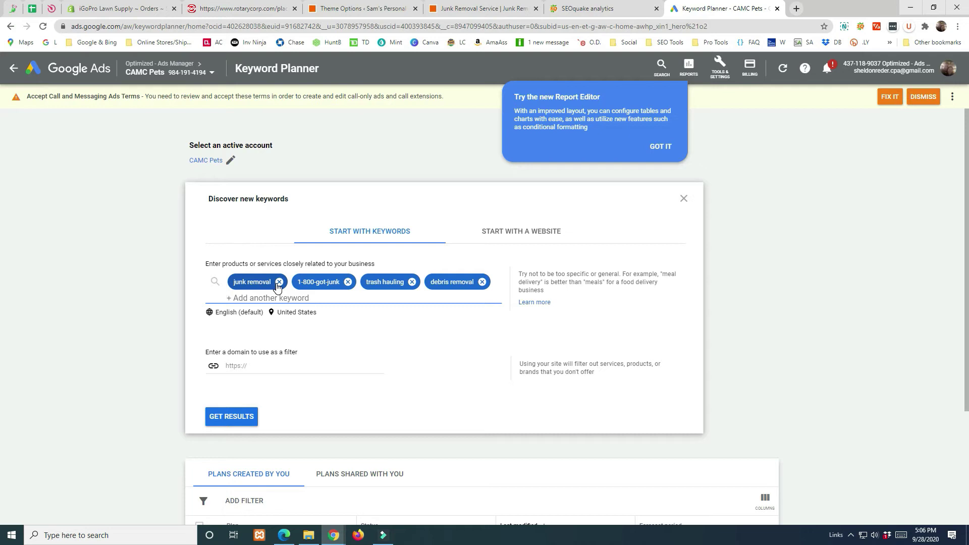
- Get the keyword ideas for the seed keywords, dismiss the Report Editor notice and look over the suggested keywords
{"action": "left_click", "coordinate": [229, 415]}
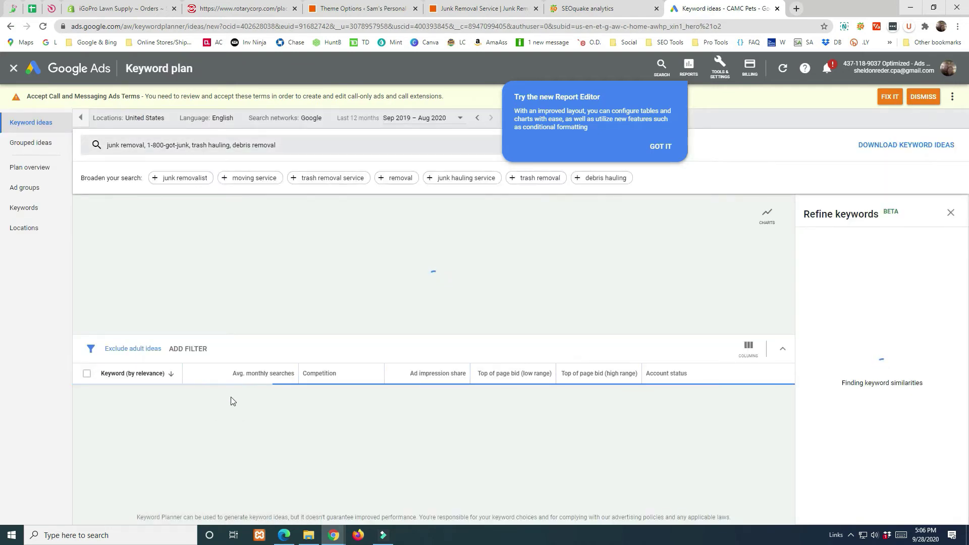
{"action": "left_click", "coordinate": [660, 146]}
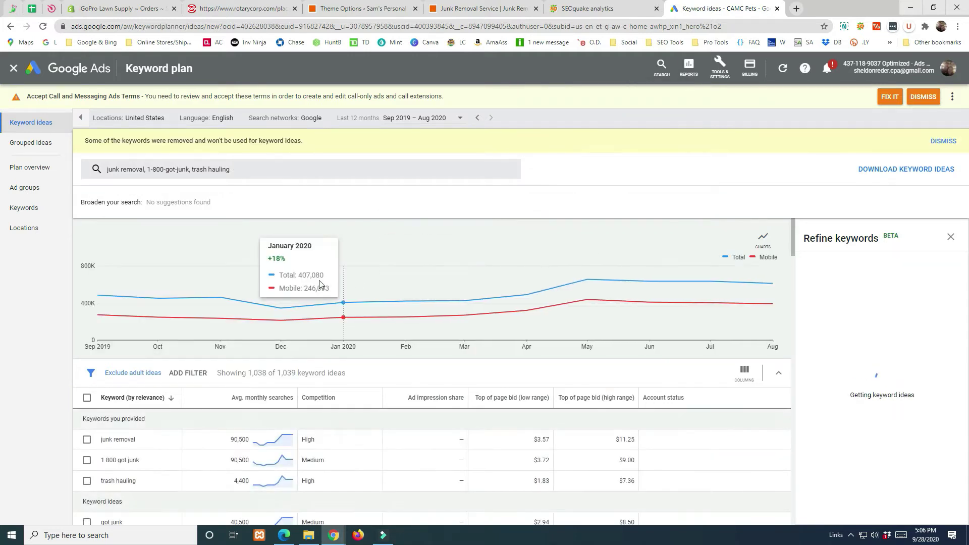
{"action": "scroll", "coordinate": [217, 417], "scroll_direction": "down", "scroll_amount": 4}
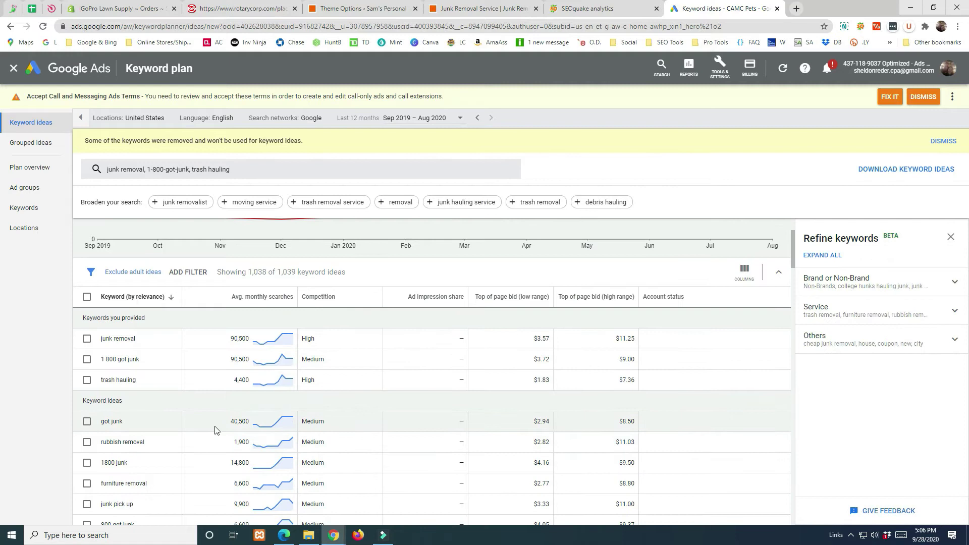
{"action": "scroll", "coordinate": [197, 328], "scroll_direction": "up", "scroll_amount": 2}
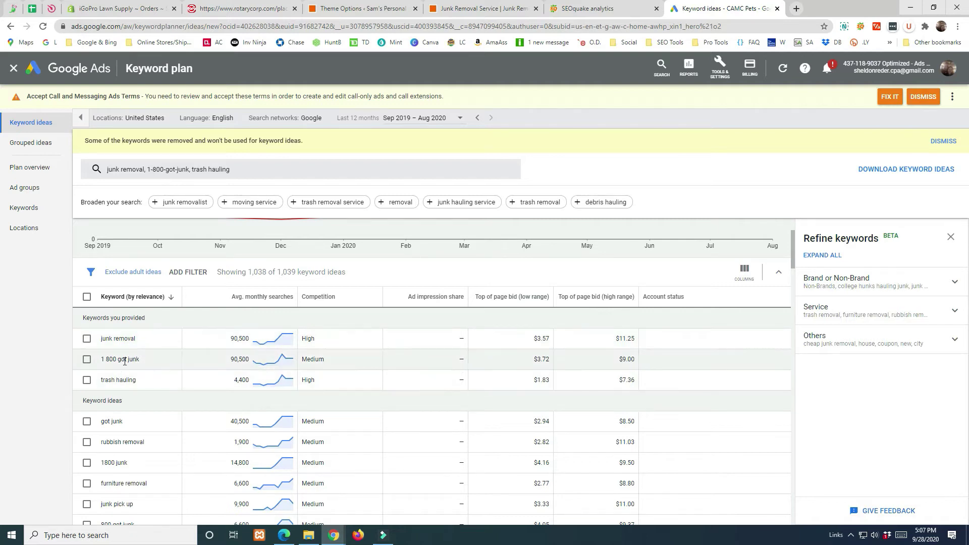
{"action": "scroll", "coordinate": [124, 372], "scroll_direction": "down", "scroll_amount": 2}
{"action": "scroll", "coordinate": [111, 379], "scroll_direction": "up", "scroll_amount": 2}
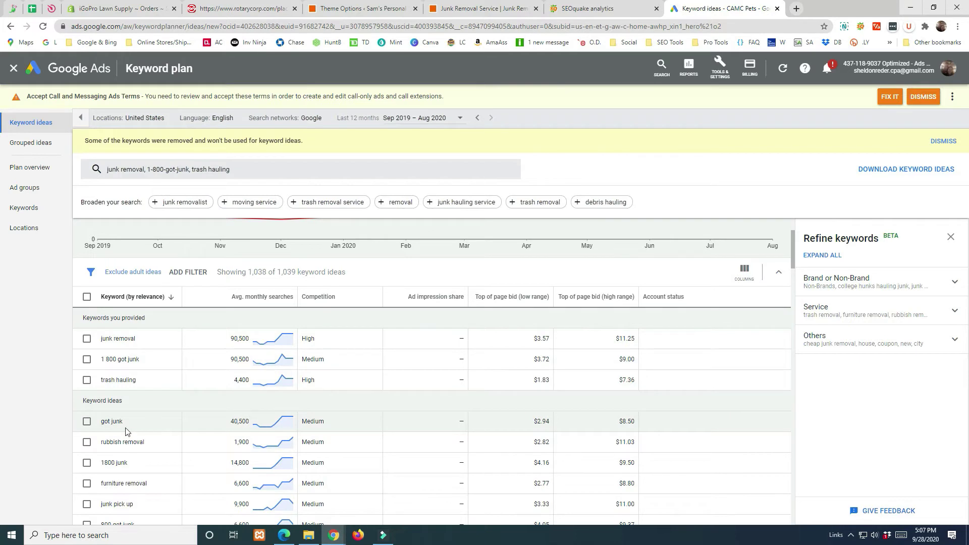
- Sort the keyword ideas by average monthly searches, highest first, and look through the most searched terms
{"action": "left_click", "coordinate": [249, 299]}
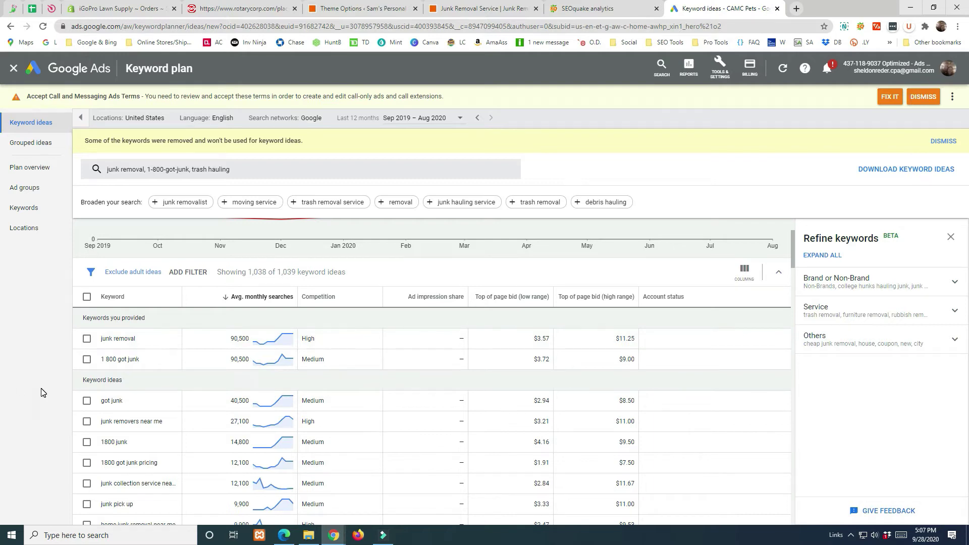
{"action": "scroll", "coordinate": [163, 399], "scroll_direction": "down", "scroll_amount": 5}
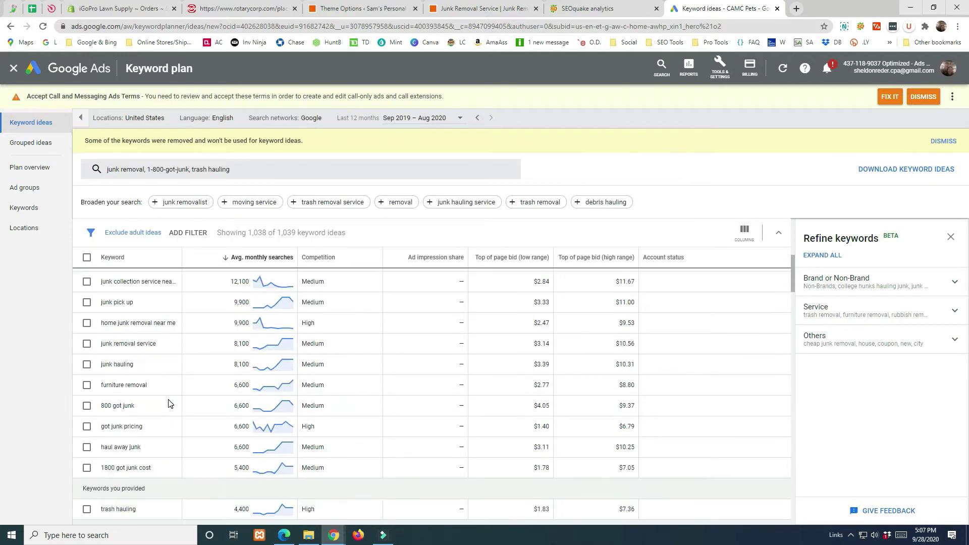
{"action": "scroll", "coordinate": [192, 350], "scroll_direction": "down", "scroll_amount": 2}
{"action": "scroll", "coordinate": [217, 361], "scroll_direction": "up", "scroll_amount": 4}
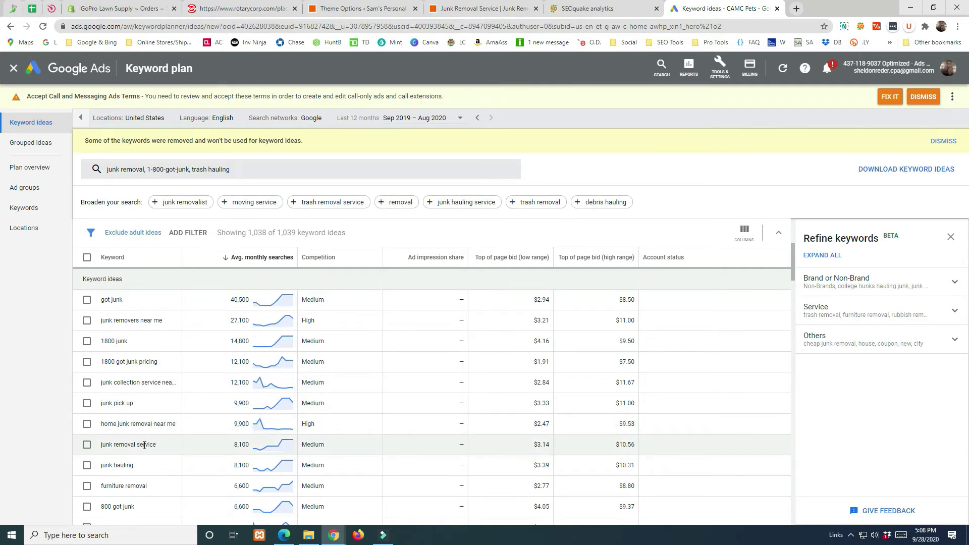
{"action": "scroll", "coordinate": [144, 445], "scroll_direction": "down", "scroll_amount": 2}
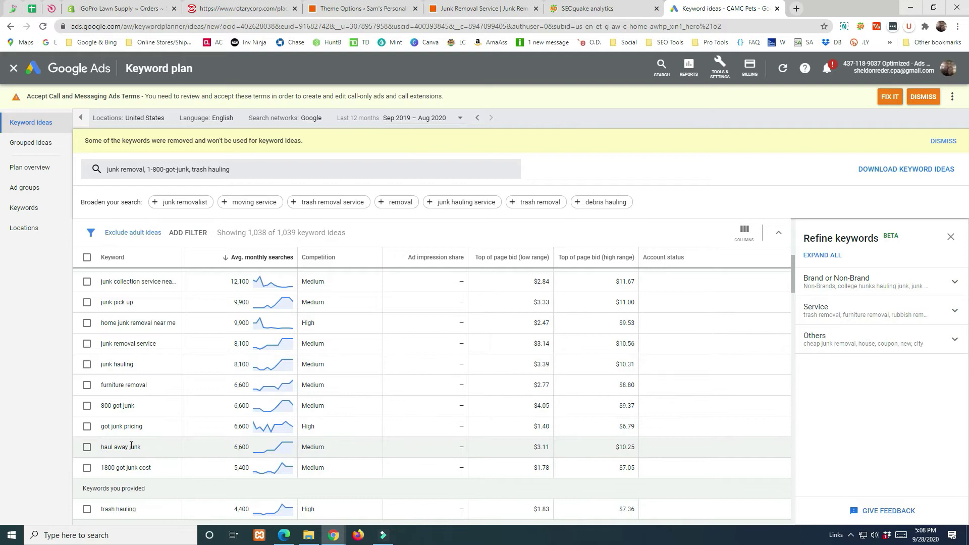
{"action": "scroll", "coordinate": [148, 468], "scroll_direction": "down", "scroll_amount": 2}
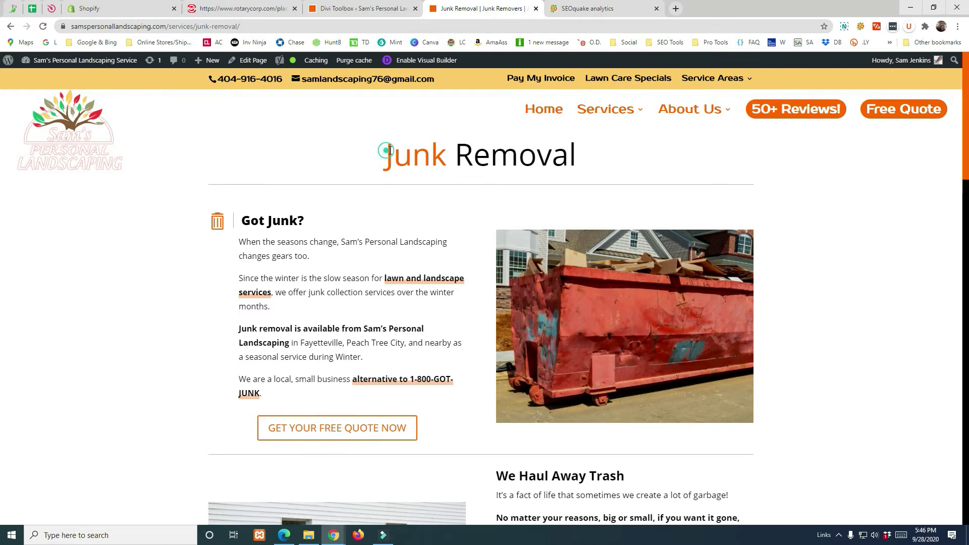
- Highlight text in the revised page's Junk Removal, Got Junk? and We Haul Away Trash headings, and look over the page down to Moving Junk Removal
{"action": "left_click_drag", "start_coordinate": [382, 151], "coordinate": [588, 153]}
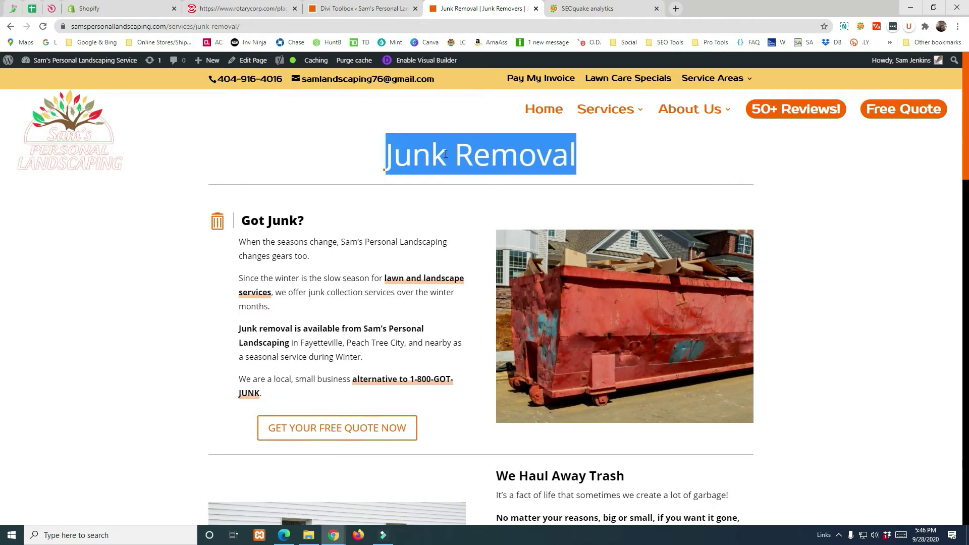
{"action": "left_click_drag", "start_coordinate": [243, 218], "coordinate": [300, 224]}
{"action": "left_click_drag", "start_coordinate": [571, 476], "coordinate": [536, 476]}
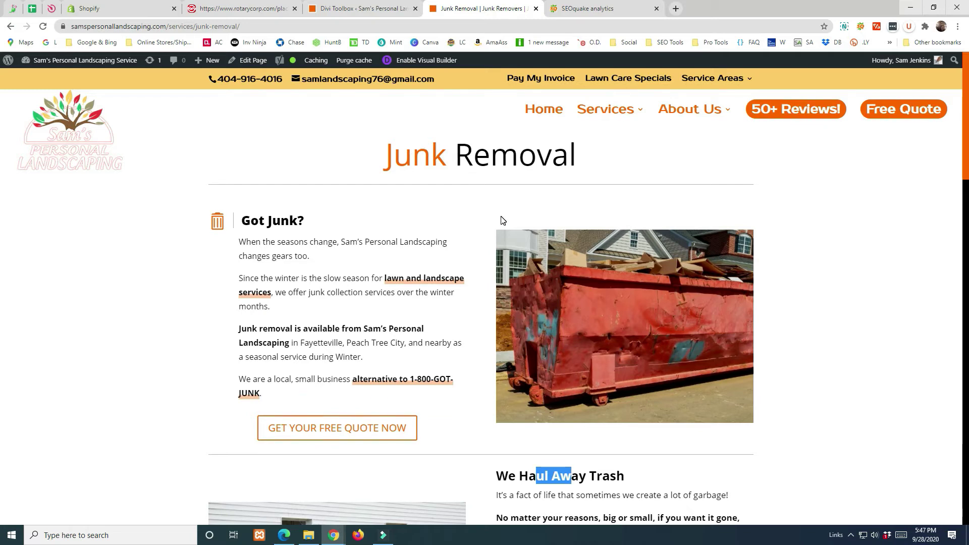
{"action": "scroll", "coordinate": [454, 340], "scroll_direction": "down", "scroll_amount": 10}
{"action": "scroll", "coordinate": [454, 340], "scroll_direction": "down", "scroll_amount": 15}
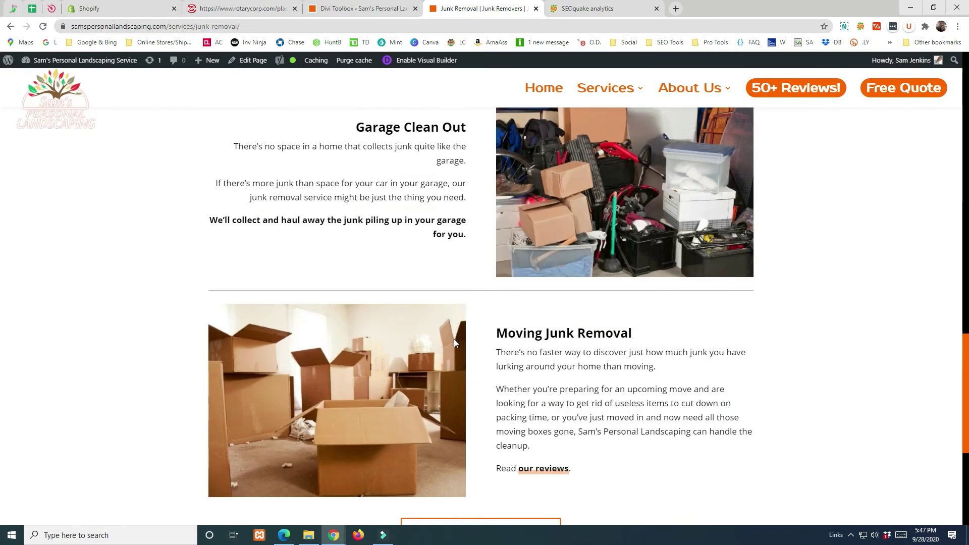
{"action": "scroll", "coordinate": [557, 253], "scroll_direction": "up", "scroll_amount": 4}
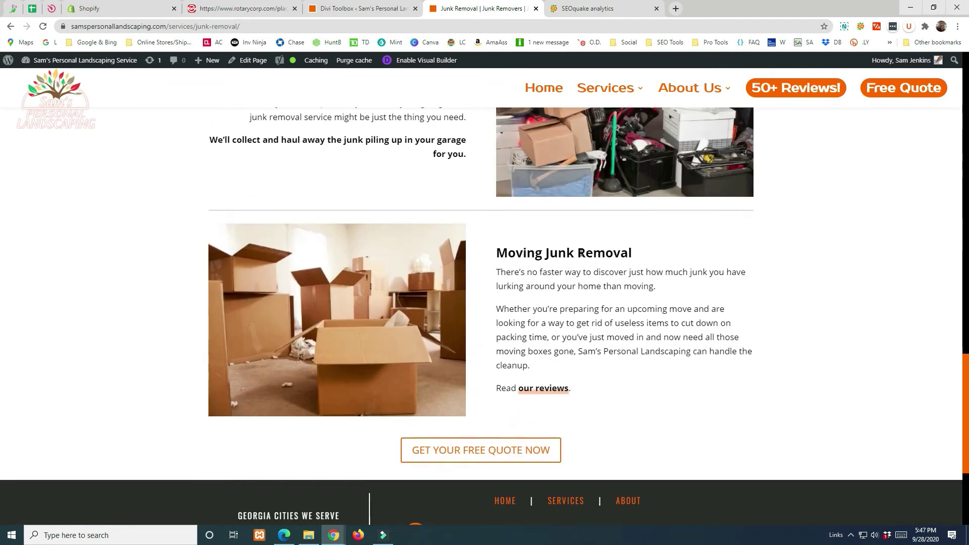
{"action": "scroll", "coordinate": [553, 254], "scroll_direction": "up", "scroll_amount": 20}
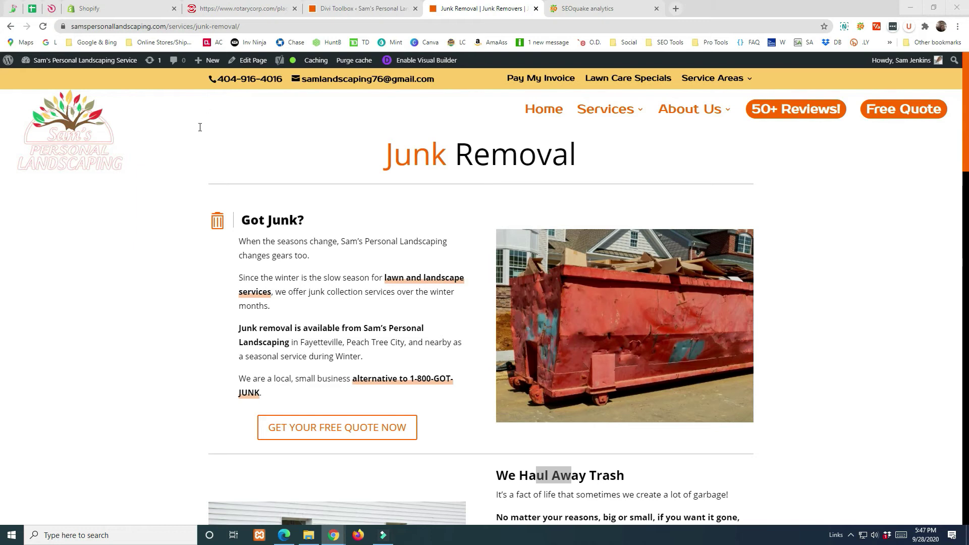
- Switch back to the Keyword Planner window and review the keyword ideas against the wording of the revised page's headings
{"action": "key", "text": "alt+Tab"}
{"action": "left_click", "coordinate": [453, 34]}
{"action": "scroll", "coordinate": [201, 347], "scroll_direction": "down", "scroll_amount": 5}
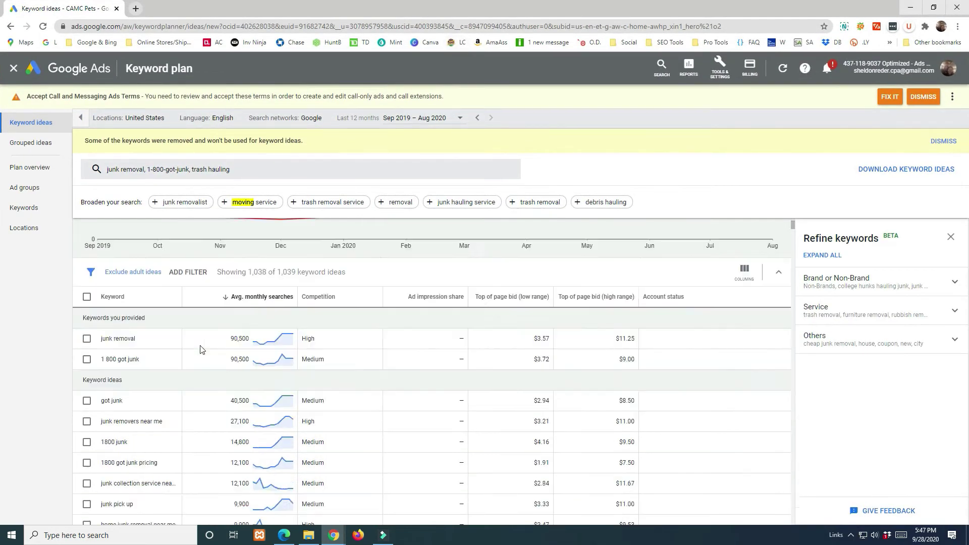
{"action": "scroll", "coordinate": [190, 347], "scroll_direction": "up", "scroll_amount": 2}
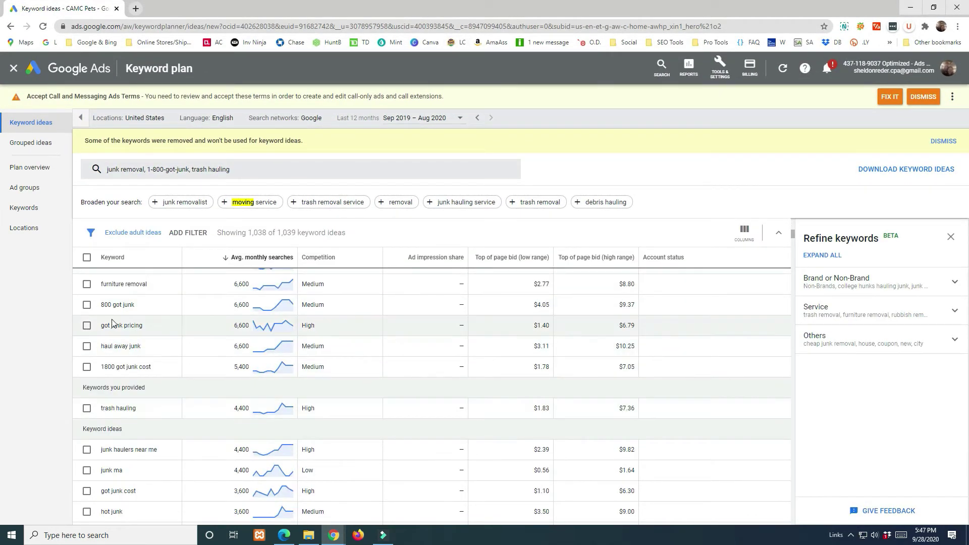
{"action": "scroll", "coordinate": [139, 348], "scroll_direction": "down", "scroll_amount": 2}
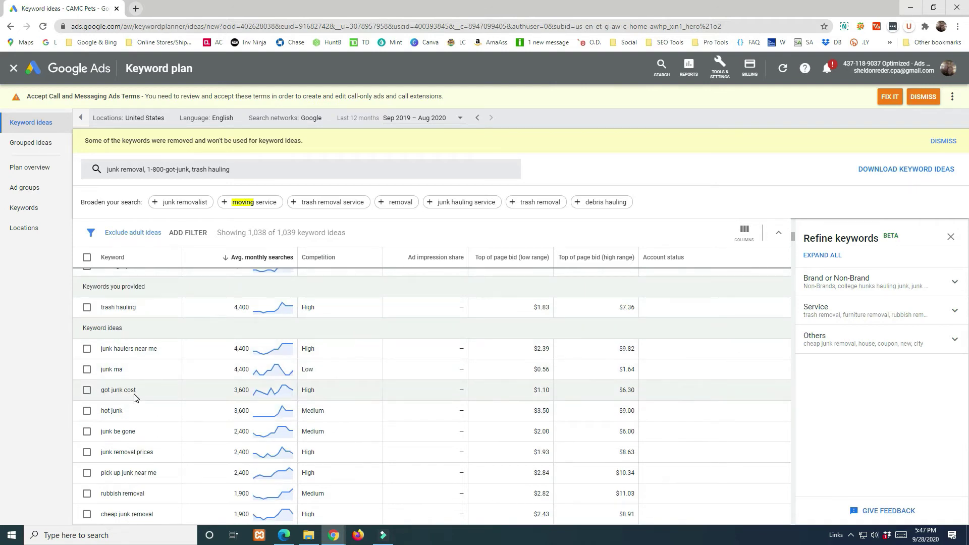
{"action": "scroll", "coordinate": [137, 396], "scroll_direction": "up", "scroll_amount": 2}
{"action": "scroll", "coordinate": [184, 428], "scroll_direction": "up", "scroll_amount": 10}
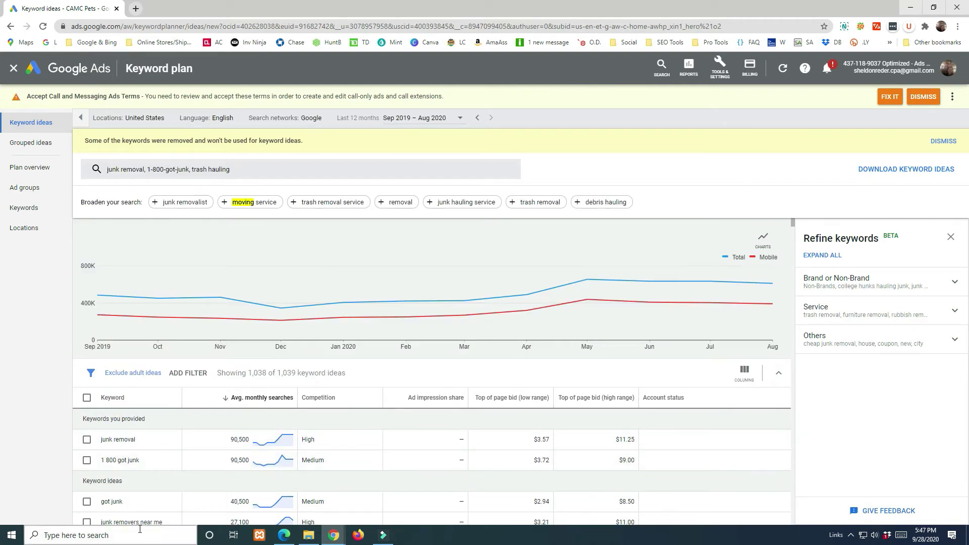
{"action": "left_click_drag", "start_coordinate": [792, 224], "coordinate": [422, 270]}
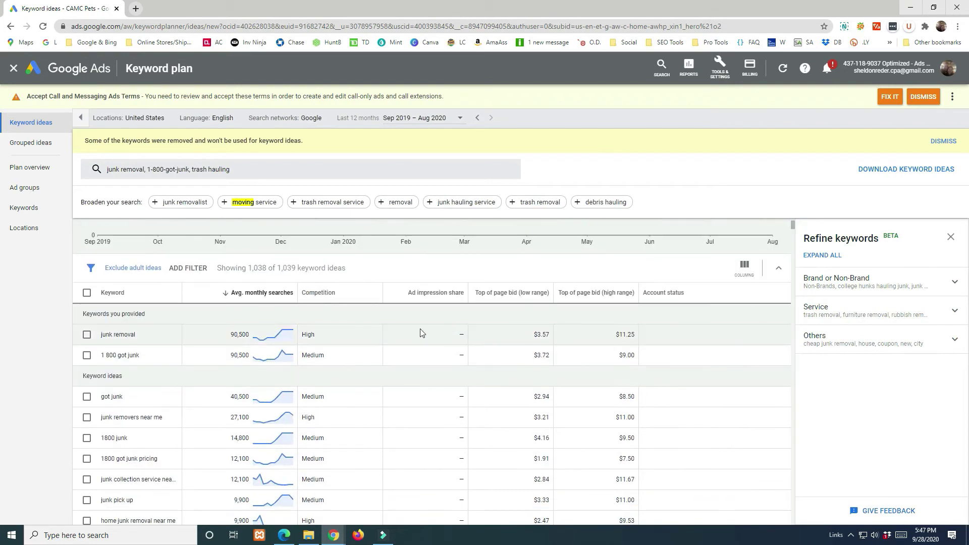
- Return to the revised Junk Removal page and examine its headings, bold text and city list from Got Junk? down to Moving Junk Removal
{"action": "key", "text": "alt+Tab"}
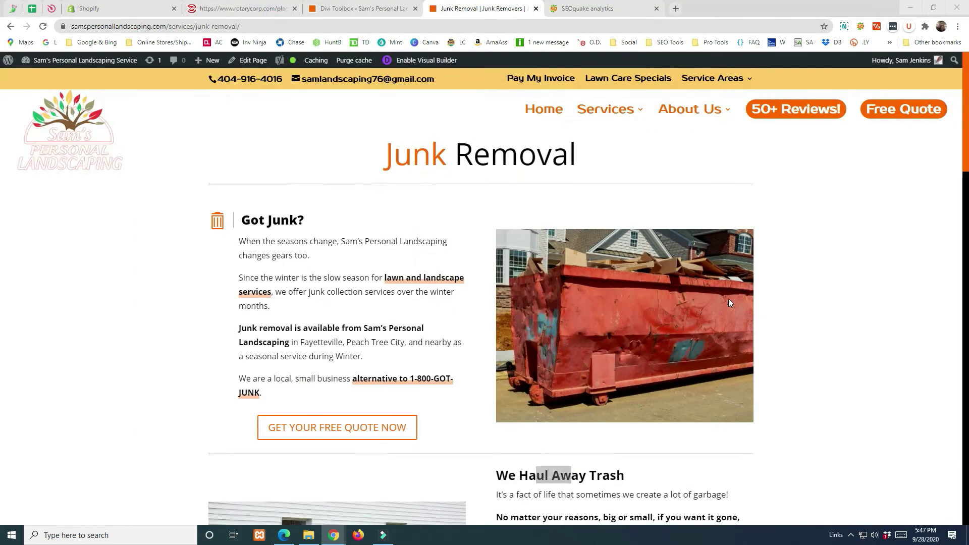
{"action": "scroll", "coordinate": [728, 299], "scroll_direction": "down", "scroll_amount": 2}
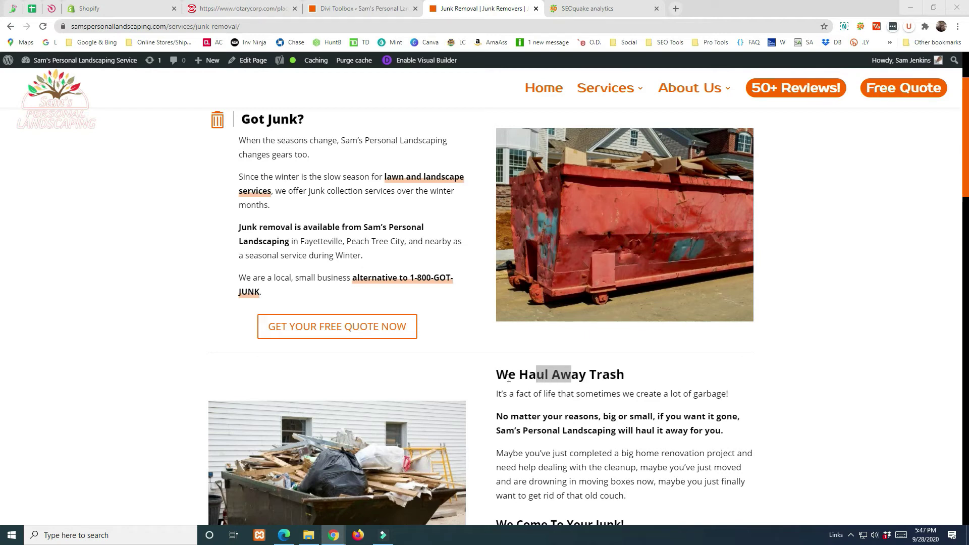
{"action": "scroll", "coordinate": [497, 375], "scroll_direction": "down", "scroll_amount": 6}
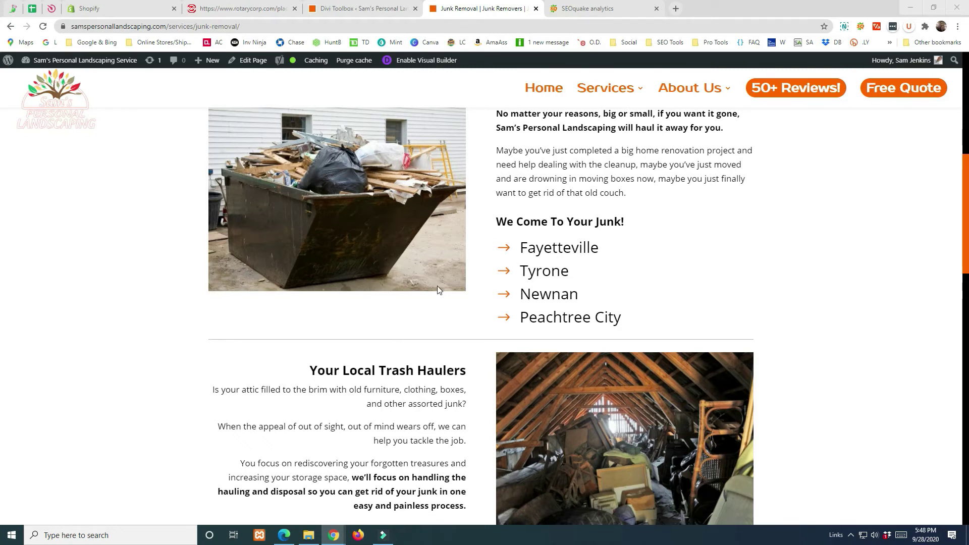
{"action": "scroll", "coordinate": [444, 287], "scroll_direction": "down", "scroll_amount": 6}
{"action": "scroll", "coordinate": [447, 286], "scroll_direction": "down", "scroll_amount": 4}
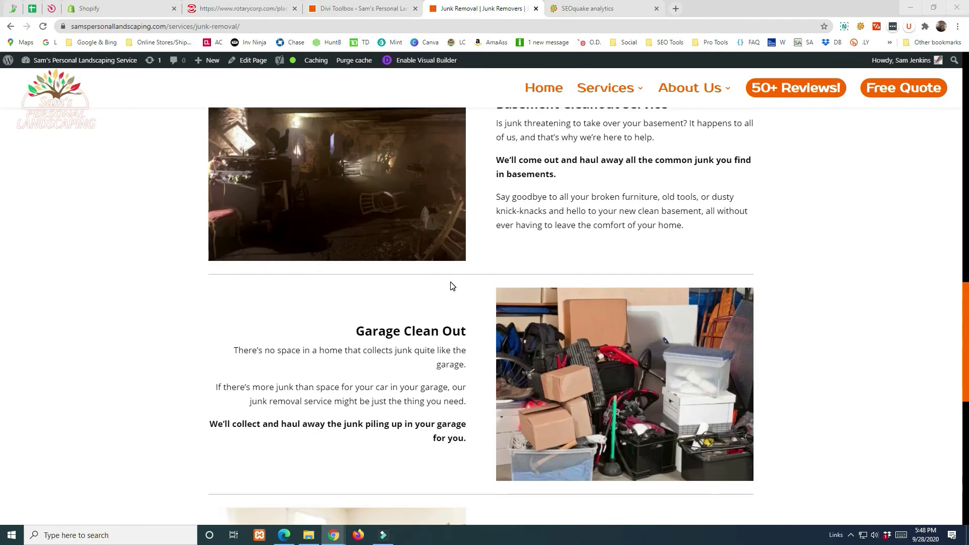
{"action": "scroll", "coordinate": [451, 286], "scroll_direction": "down", "scroll_amount": 6}
{"action": "scroll", "coordinate": [510, 255], "scroll_direction": "up", "scroll_amount": 2}
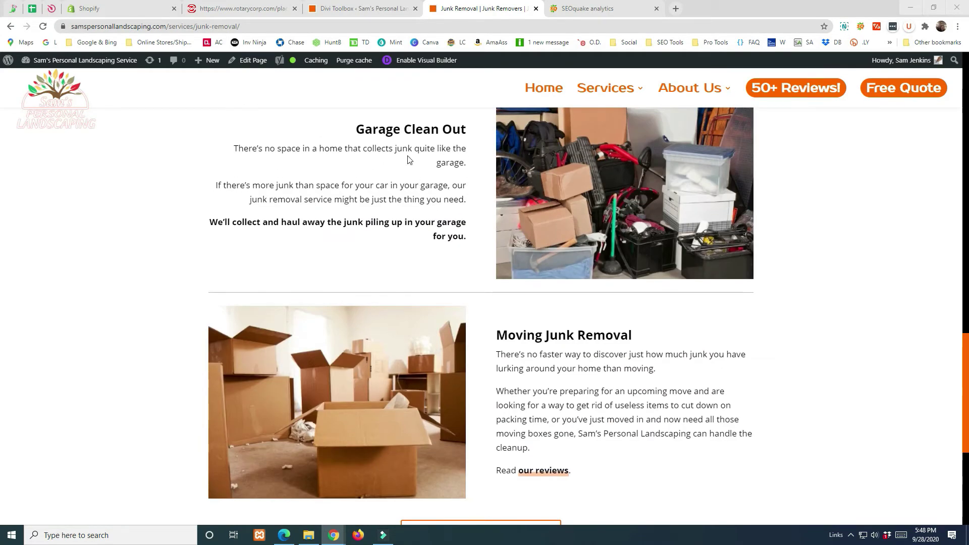
- Highlight part of the bold sentence in the Garage Clean Out section, and go back up to the junk collection quote link
{"action": "left_click_drag", "start_coordinate": [273, 222], "coordinate": [425, 222]}
{"action": "left_click", "coordinate": [447, 238]}
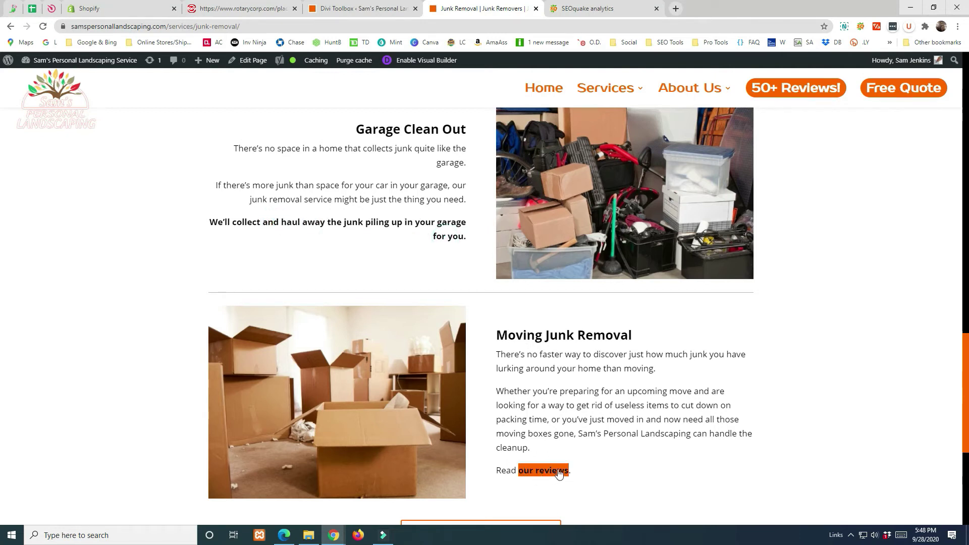
{"action": "scroll", "coordinate": [558, 472], "scroll_direction": "up", "scroll_amount": 9}
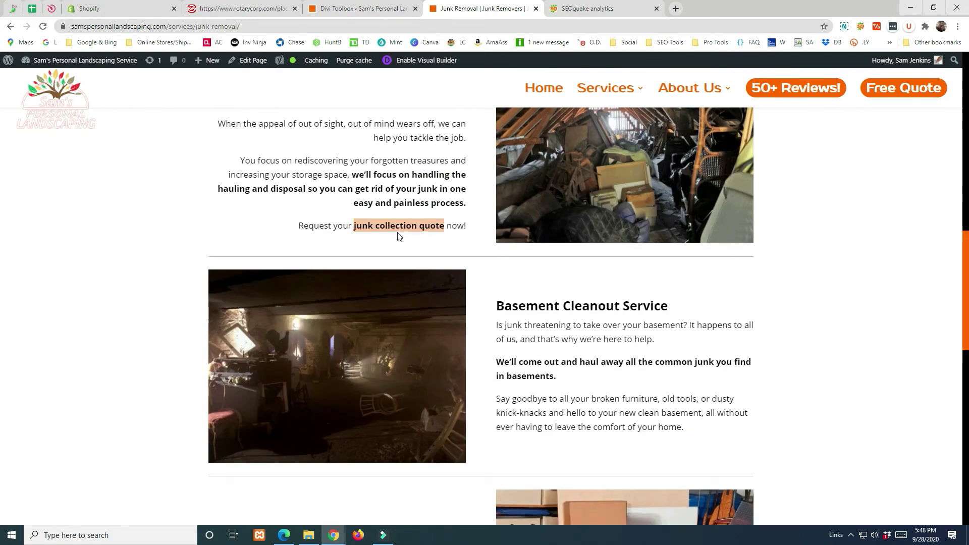
- Go back up to the Got Junk? section, follow its 1-800-GOT-JUNK alternative link to the Wikipedia article, and return to the Junk Removal page
{"action": "scroll", "coordinate": [616, 352], "scroll_direction": "up", "scroll_amount": 10}
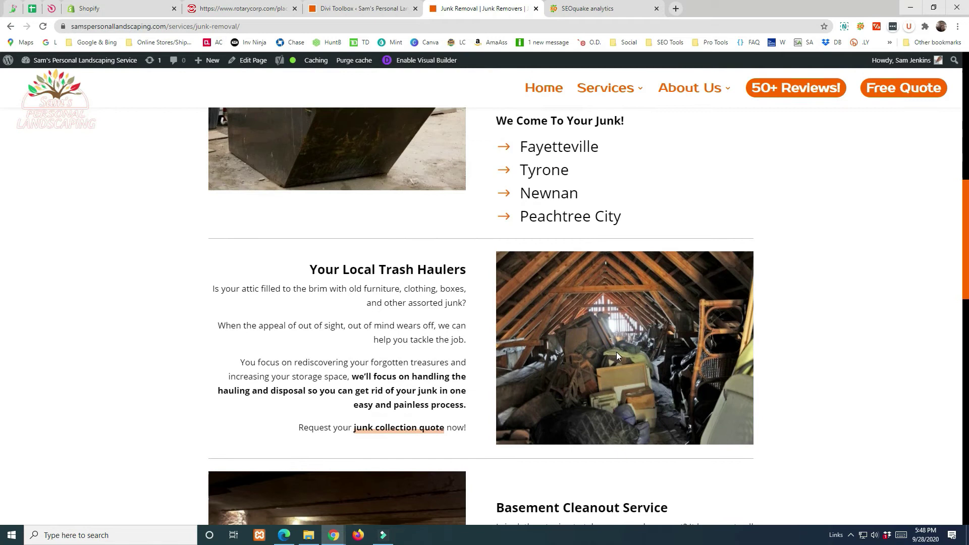
{"action": "scroll", "coordinate": [488, 298], "scroll_direction": "up", "scroll_amount": 2}
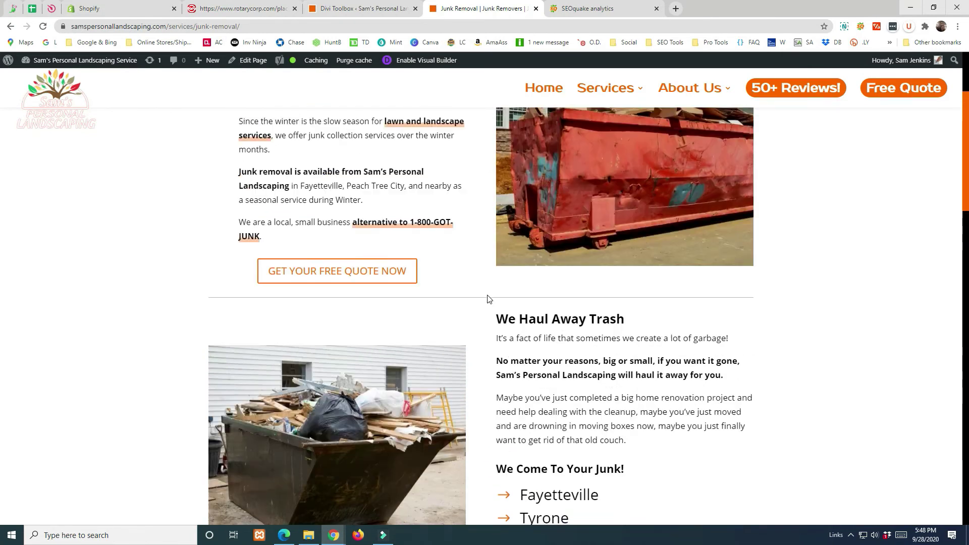
{"action": "left_click", "coordinate": [386, 284]}
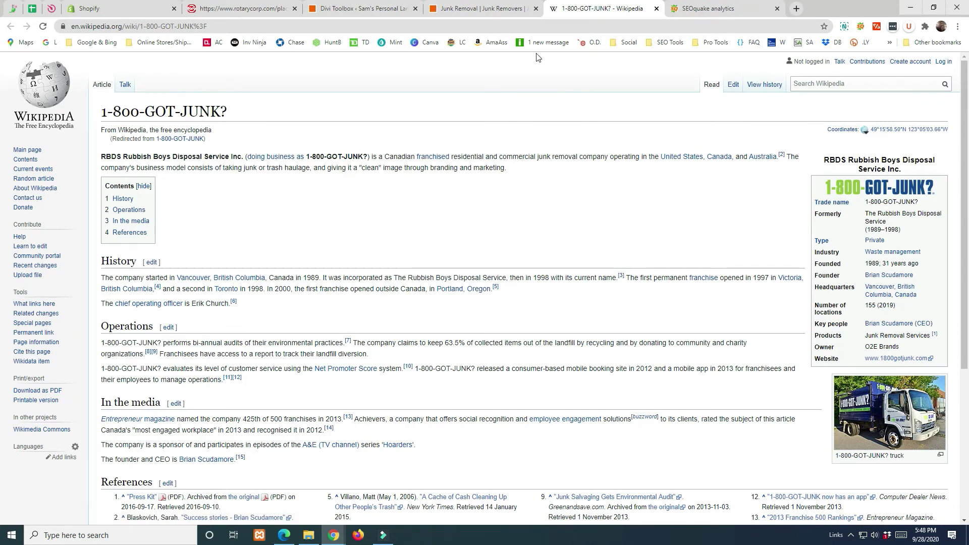
{"action": "left_click", "coordinate": [497, 8]}
{"action": "left_click", "coordinate": [578, 6]}
{"action": "left_click", "coordinate": [500, 5]}
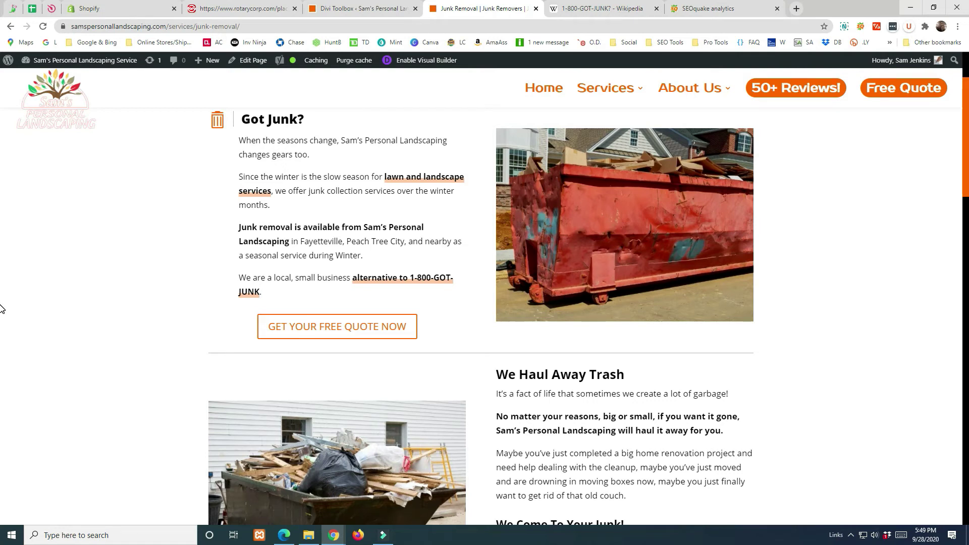
- Examine the page's headings, bold text, links and images from Got Junk? down to Moving Junk Removal, and return to the page title
{"action": "scroll", "coordinate": [302, 314], "scroll_direction": "down", "scroll_amount": 6}
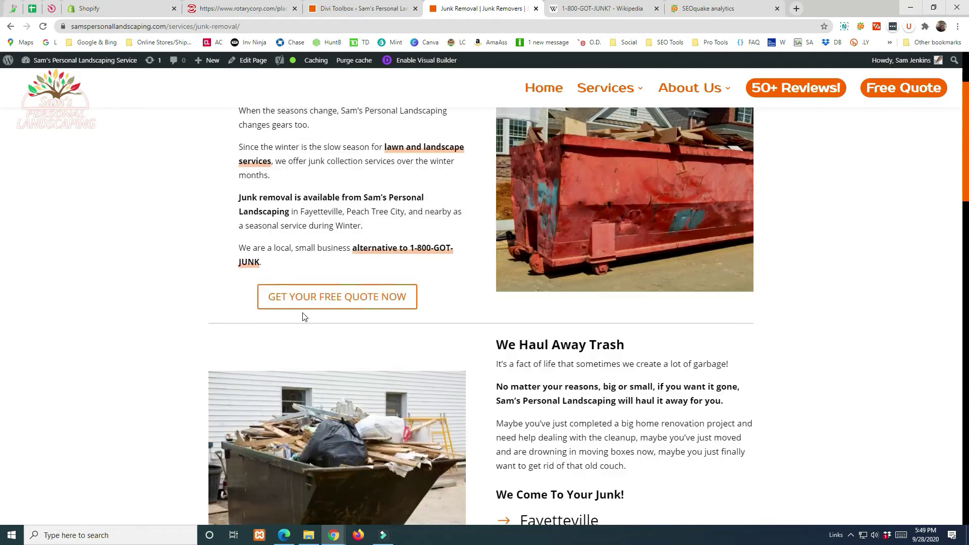
{"action": "scroll", "coordinate": [302, 317], "scroll_direction": "up", "scroll_amount": 4}
{"action": "scroll", "coordinate": [301, 318], "scroll_direction": "down", "scroll_amount": 4}
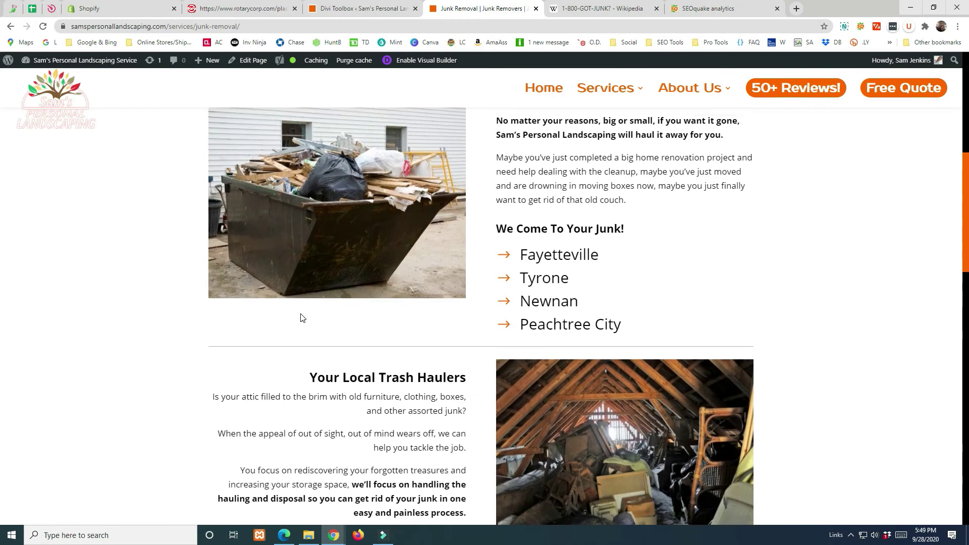
{"action": "scroll", "coordinate": [288, 310], "scroll_direction": "up", "scroll_amount": 6}
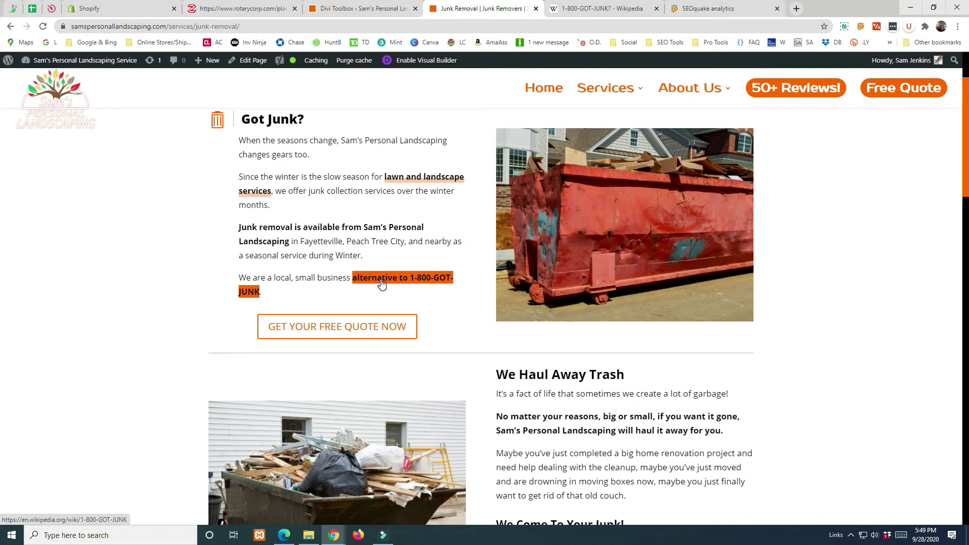
{"action": "scroll", "coordinate": [626, 340], "scroll_direction": "down", "scroll_amount": 1}
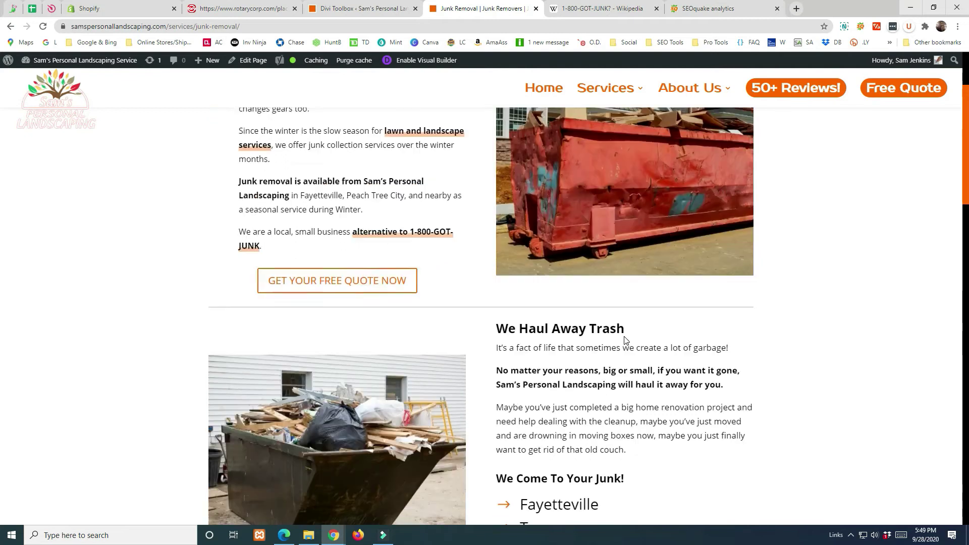
{"action": "scroll", "coordinate": [626, 341], "scroll_direction": "down", "scroll_amount": 5}
{"action": "scroll", "coordinate": [626, 341], "scroll_direction": "down", "scroll_amount": 6}
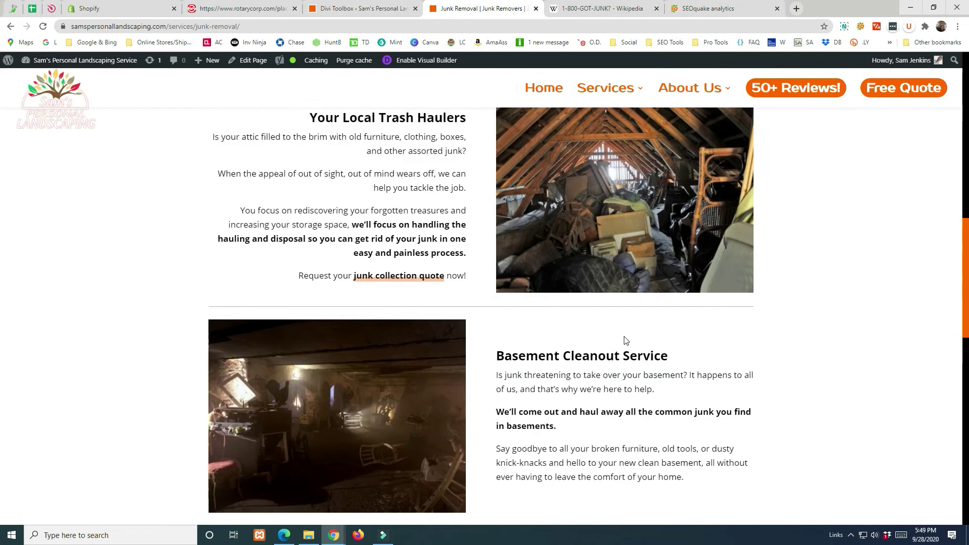
{"action": "scroll", "coordinate": [513, 275], "scroll_direction": "down", "scroll_amount": 2}
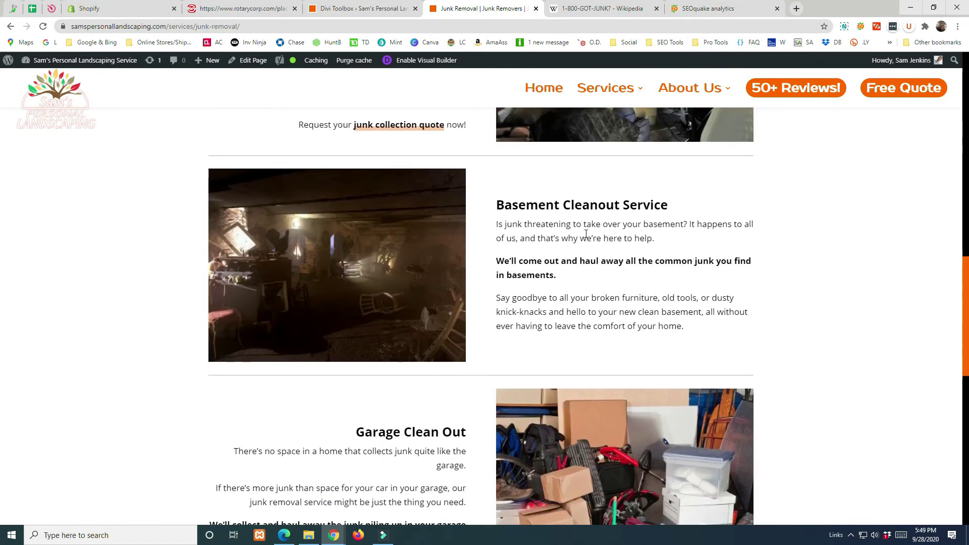
{"action": "scroll", "coordinate": [541, 338], "scroll_direction": "down", "scroll_amount": 10}
{"action": "scroll", "coordinate": [449, 298], "scroll_direction": "up", "scroll_amount": 4}
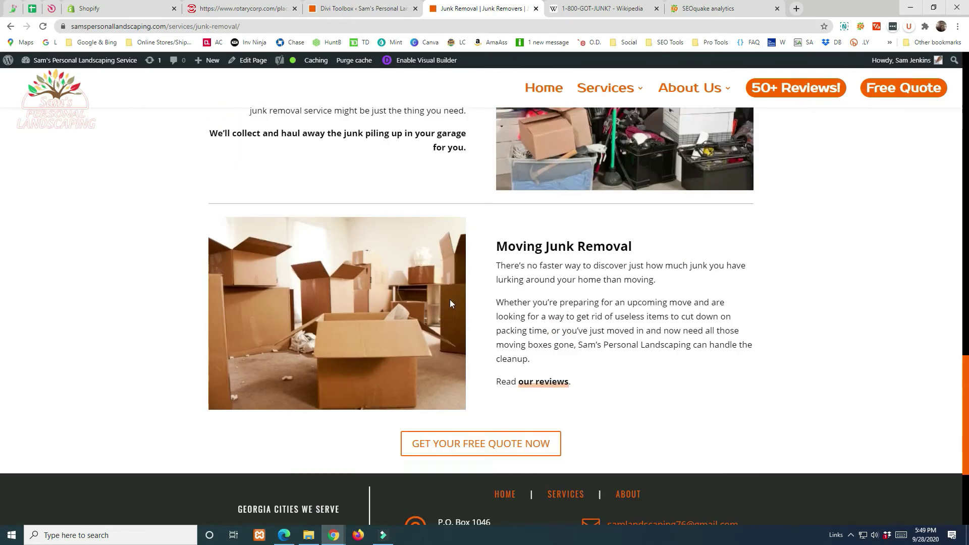
{"action": "scroll", "coordinate": [413, 366], "scroll_direction": "up", "scroll_amount": 15}
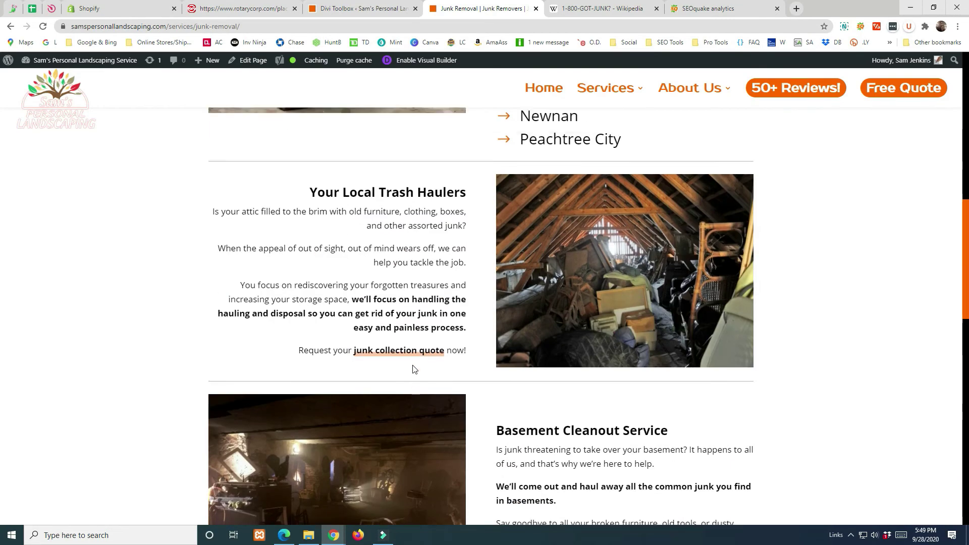
{"action": "scroll", "coordinate": [414, 351], "scroll_direction": "up", "scroll_amount": 2}
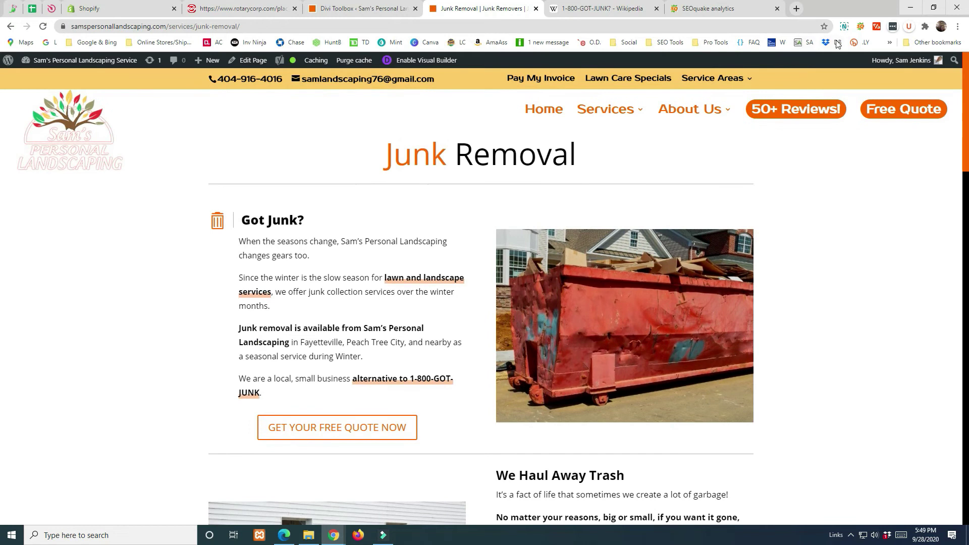
- Shrink the browser window to check the Junk Removal page's mobile layout, and restore it to full size
{"action": "left_click", "coordinate": [931, 9]}
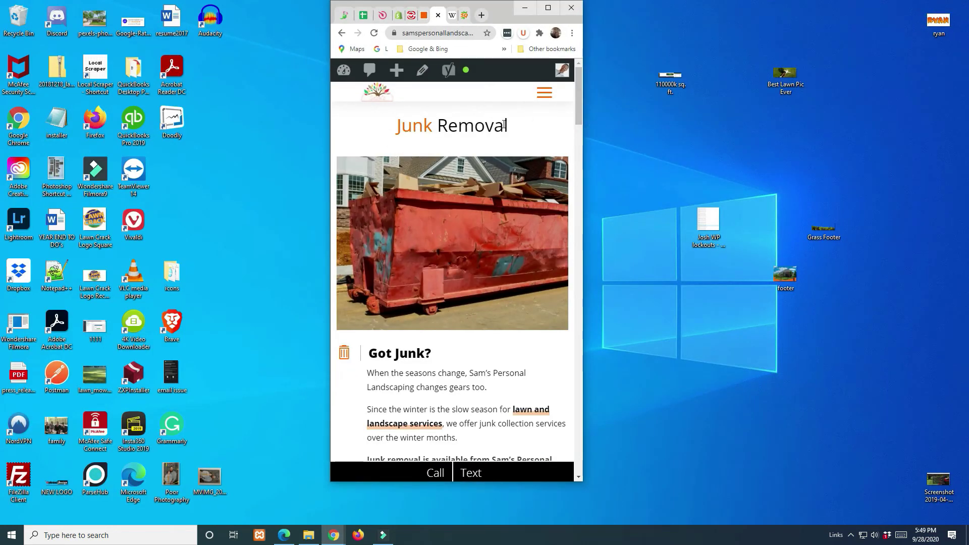
{"action": "left_click_drag", "start_coordinate": [578, 103], "coordinate": [607, 74]}
{"action": "left_click", "coordinate": [548, 8]}
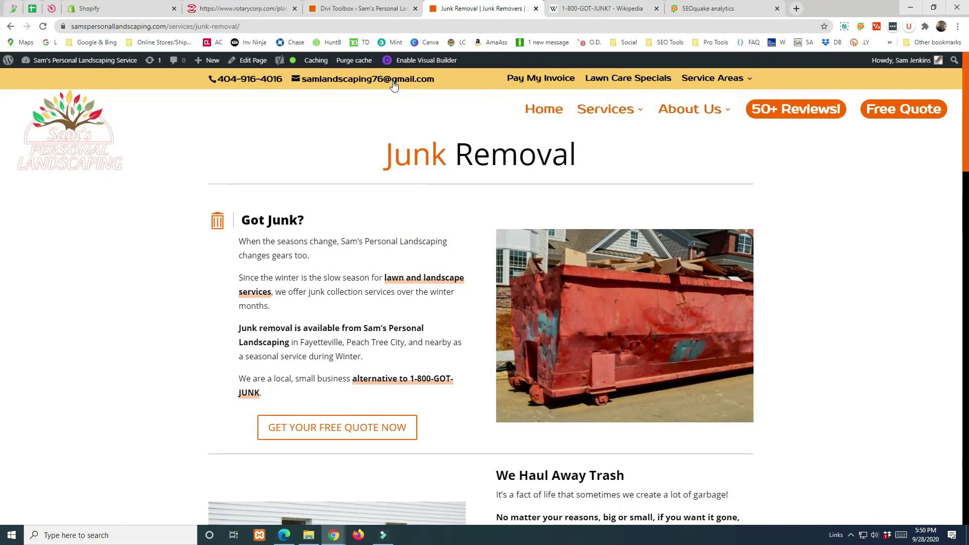
- Open the Junk Removal page for editing, expand the Yoast SEO snippet editor and highlight the SEO title
{"action": "left_click", "coordinate": [248, 60]}
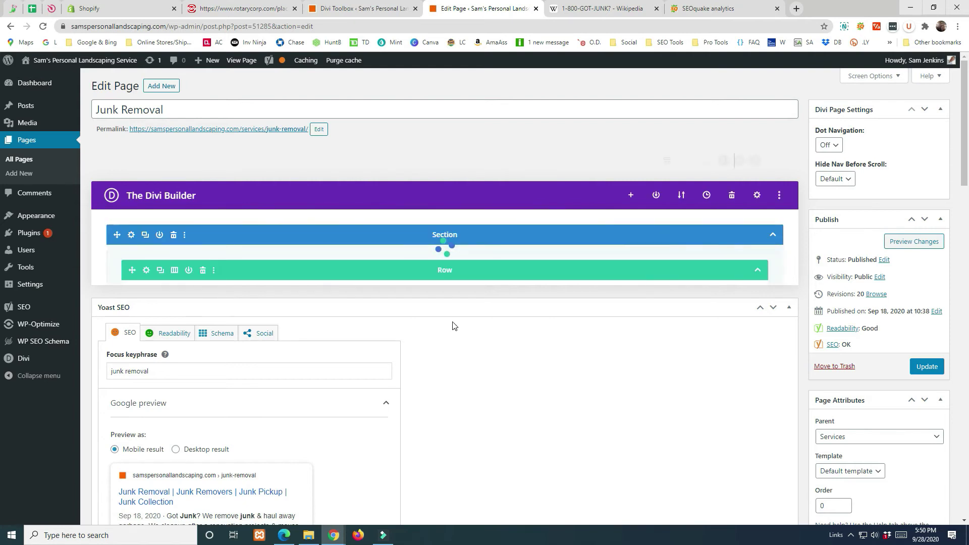
{"action": "scroll", "coordinate": [453, 326], "scroll_direction": "down", "scroll_amount": 15}
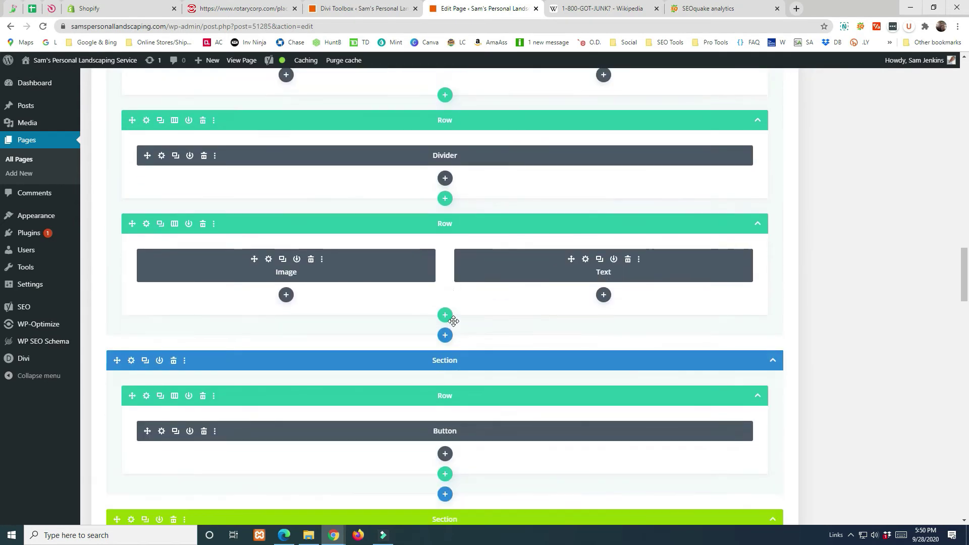
{"action": "scroll", "coordinate": [453, 322], "scroll_direction": "down", "scroll_amount": 10}
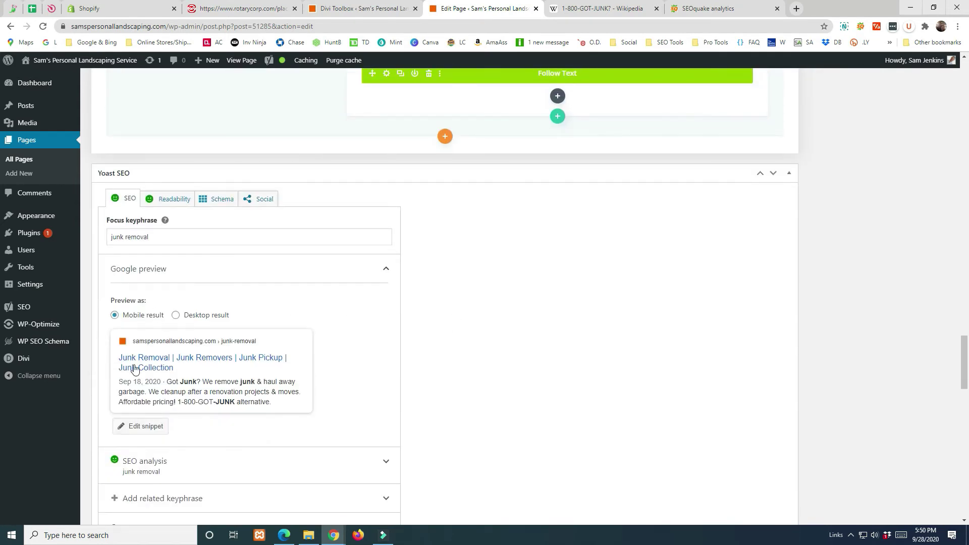
{"action": "left_click", "coordinate": [141, 426]}
{"action": "scroll", "coordinate": [303, 428], "scroll_direction": "down", "scroll_amount": 2}
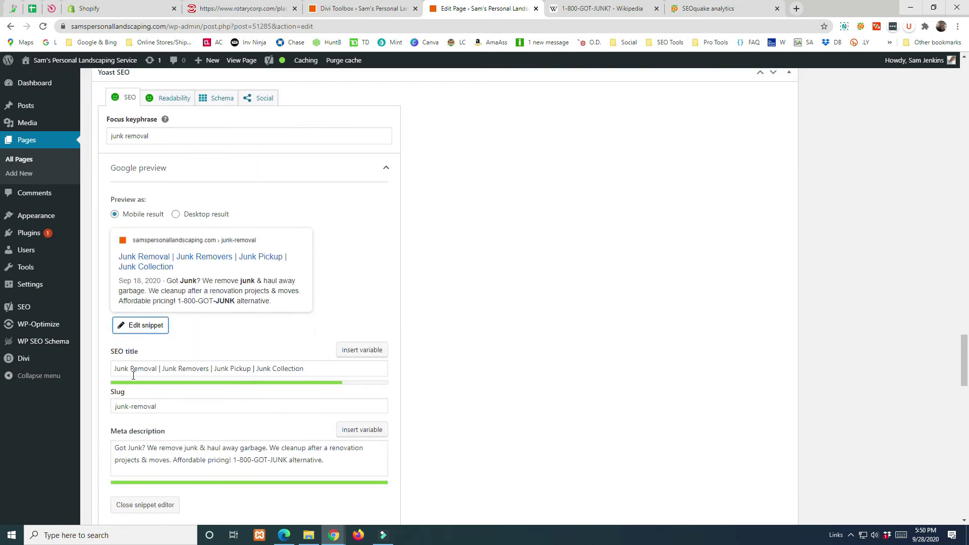
{"action": "left_click_drag", "start_coordinate": [309, 369], "coordinate": [113, 368]}
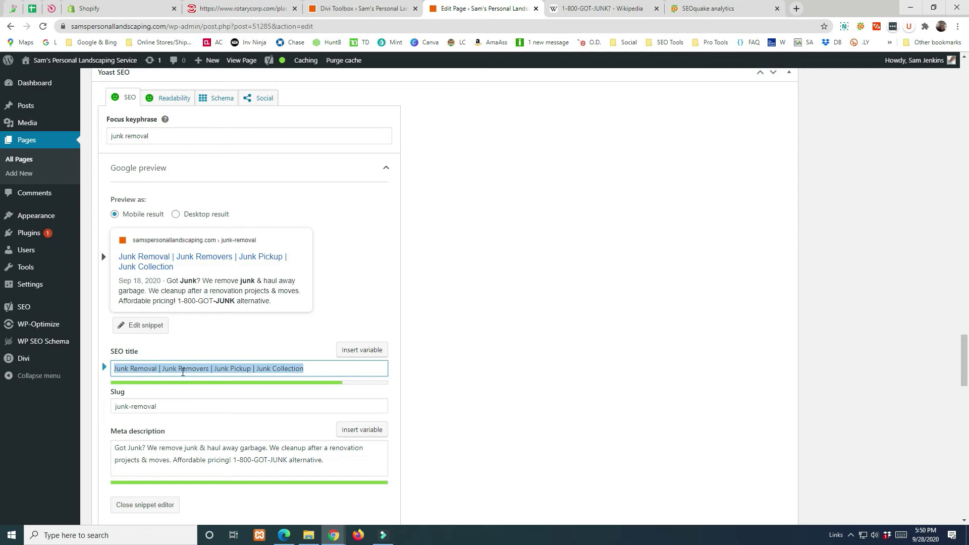
{"action": "left_click", "coordinate": [147, 367]}
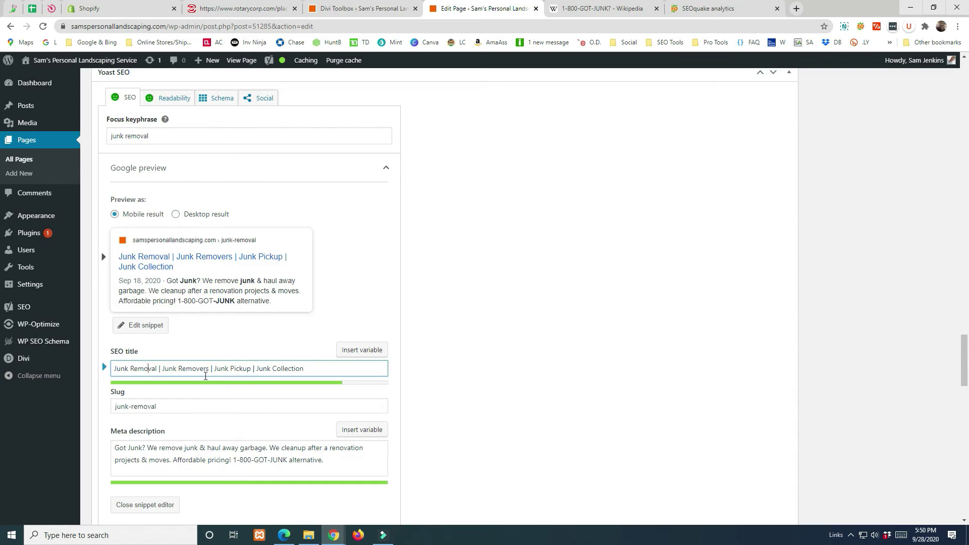
- Examine the snippet's meta description and highlight its closing 1-800-GOT-JUNK alternative phrase
{"action": "scroll", "coordinate": [189, 367], "scroll_direction": "down", "scroll_amount": 2}
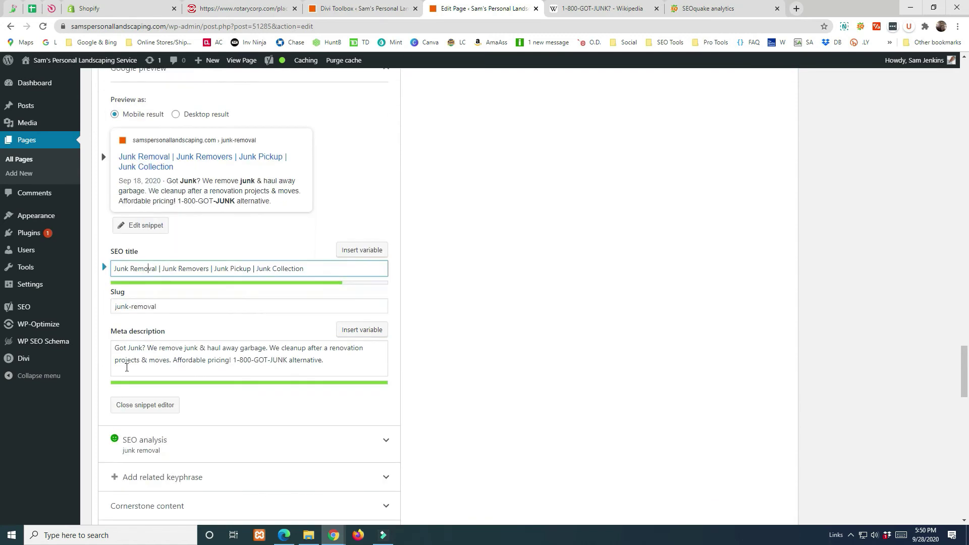
{"action": "left_click", "coordinate": [114, 349]}
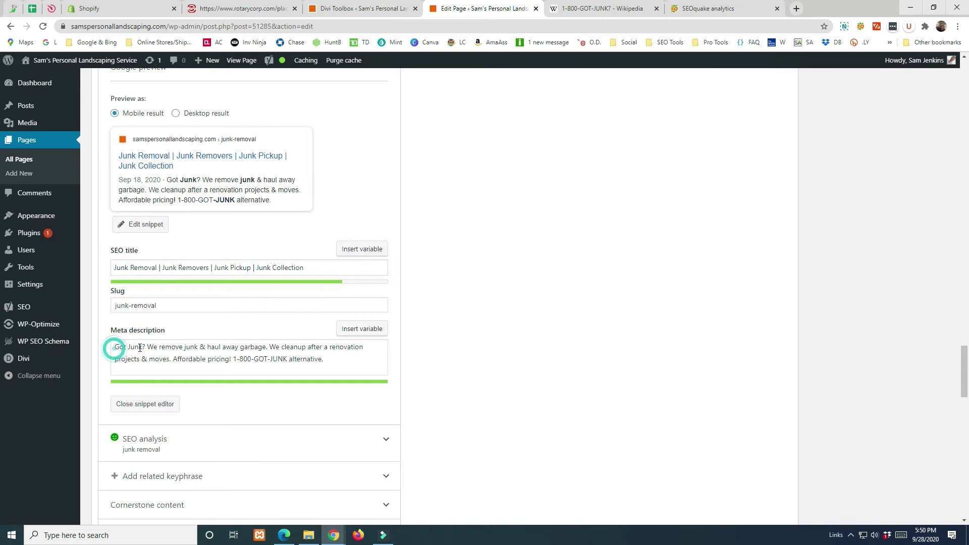
{"action": "left_click", "coordinate": [186, 347]}
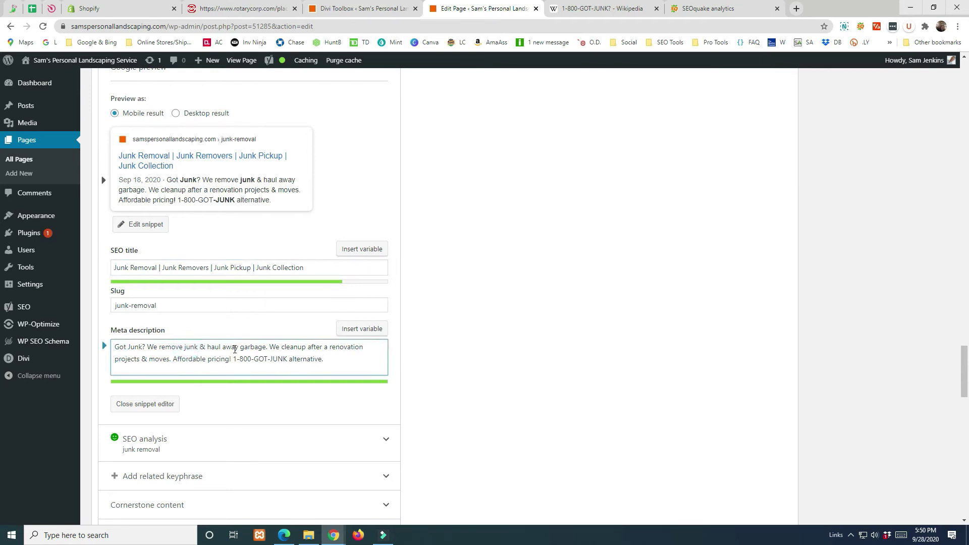
{"action": "left_click_drag", "start_coordinate": [235, 359], "coordinate": [327, 357]}
{"action": "left_click", "coordinate": [304, 360]}
- Open the settings of the image module beside the blurbs and select its red dumpster picture in the media library
{"action": "scroll", "coordinate": [347, 438], "scroll_direction": "up", "scroll_amount": 15}
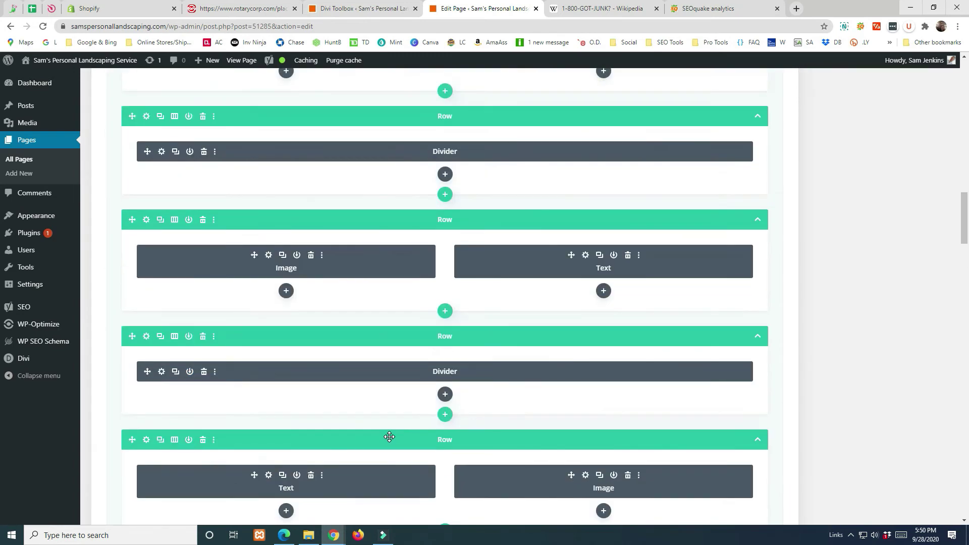
{"action": "scroll", "coordinate": [389, 437], "scroll_direction": "up", "scroll_amount": 10}
{"action": "scroll", "coordinate": [389, 437], "scroll_direction": "down", "scroll_amount": 5}
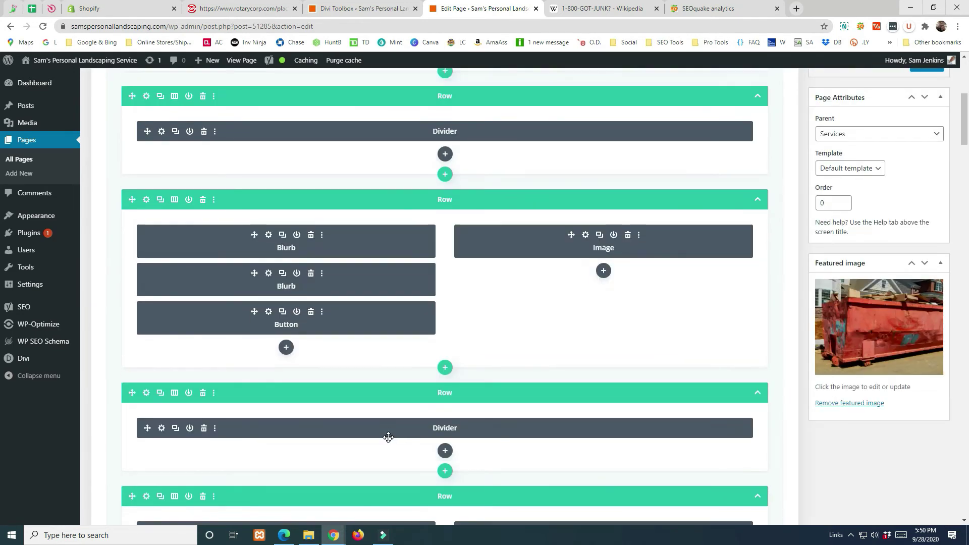
{"action": "left_click", "coordinate": [585, 235]}
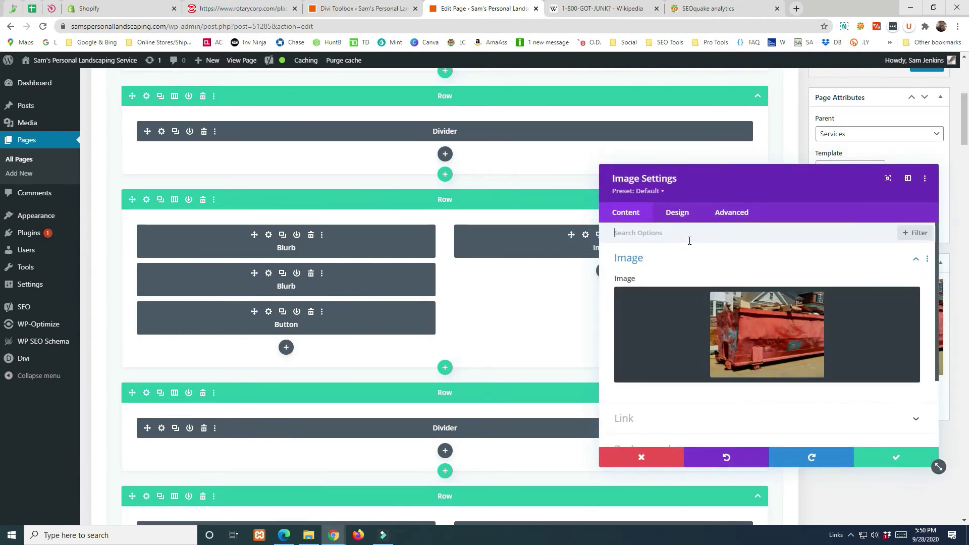
{"action": "left_click", "coordinate": [755, 341]}
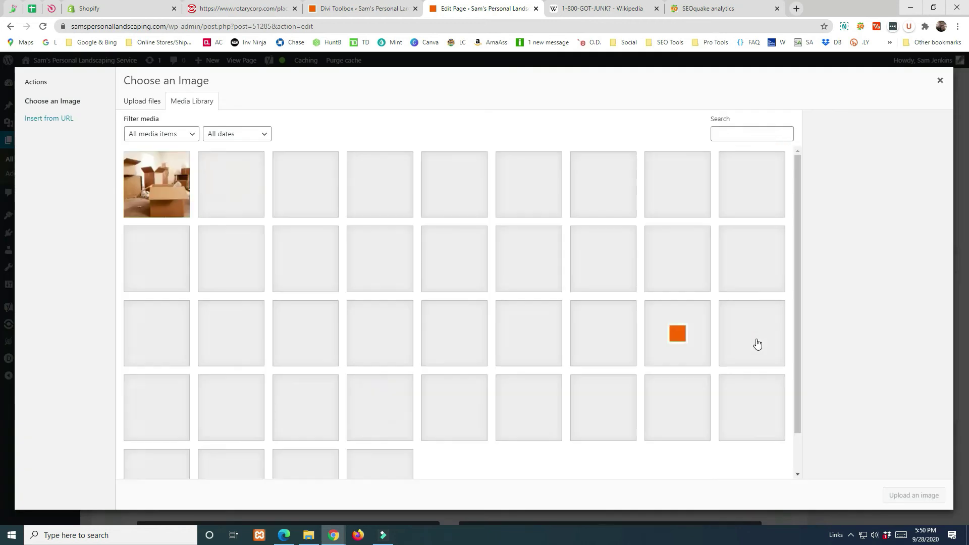
{"action": "left_click", "coordinate": [464, 186]}
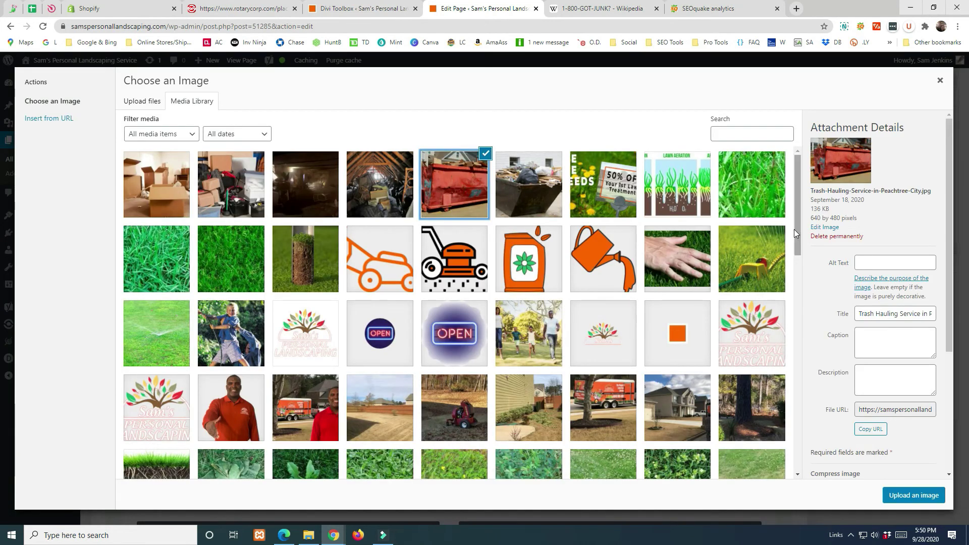
- Inspect the dumpster picture's file name, title and alt text in the attachment details, and close the media library without changes
{"action": "left_click_drag", "start_coordinate": [812, 190], "coordinate": [920, 190]}
{"action": "left_click_drag", "start_coordinate": [859, 312], "coordinate": [951, 317]}
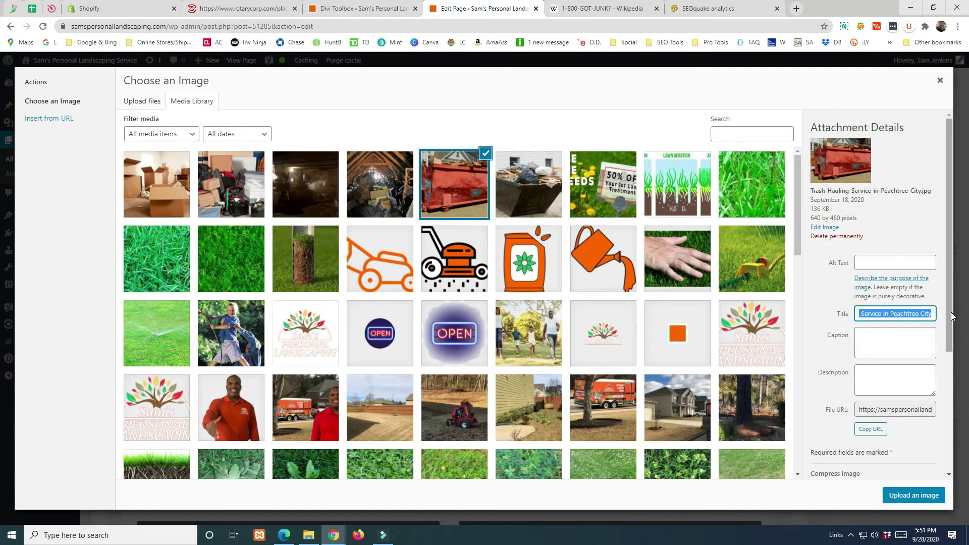
{"action": "left_click", "coordinate": [891, 314]}
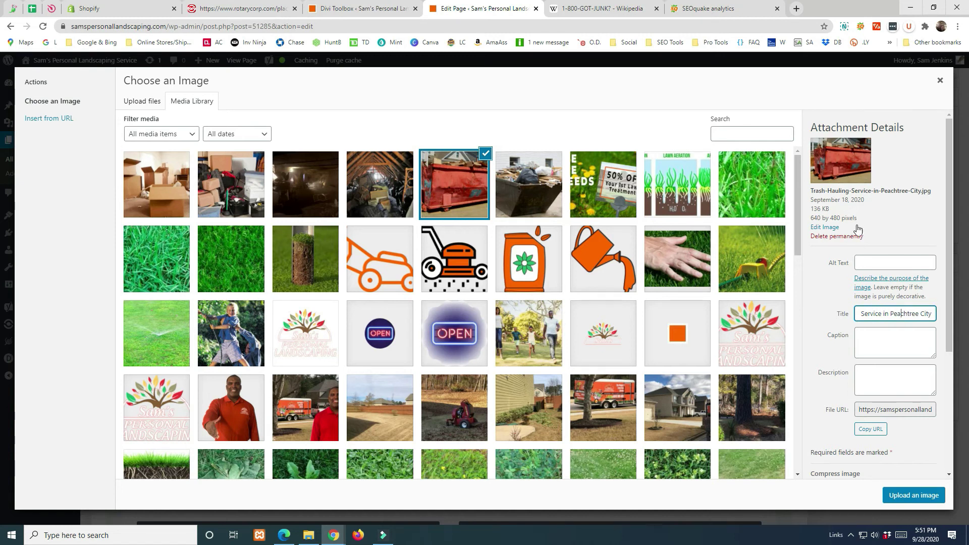
{"action": "left_click", "coordinate": [856, 262]}
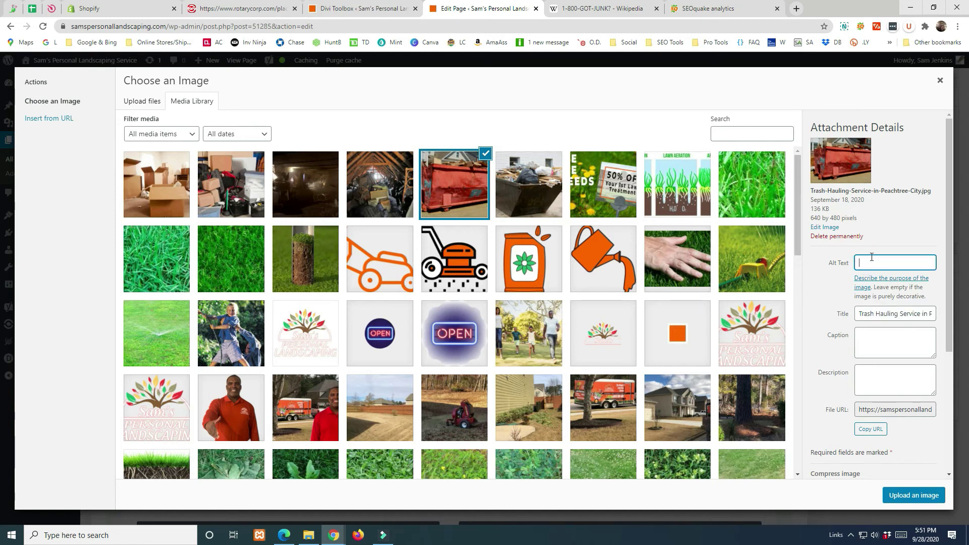
{"action": "left_click", "coordinate": [940, 81]}
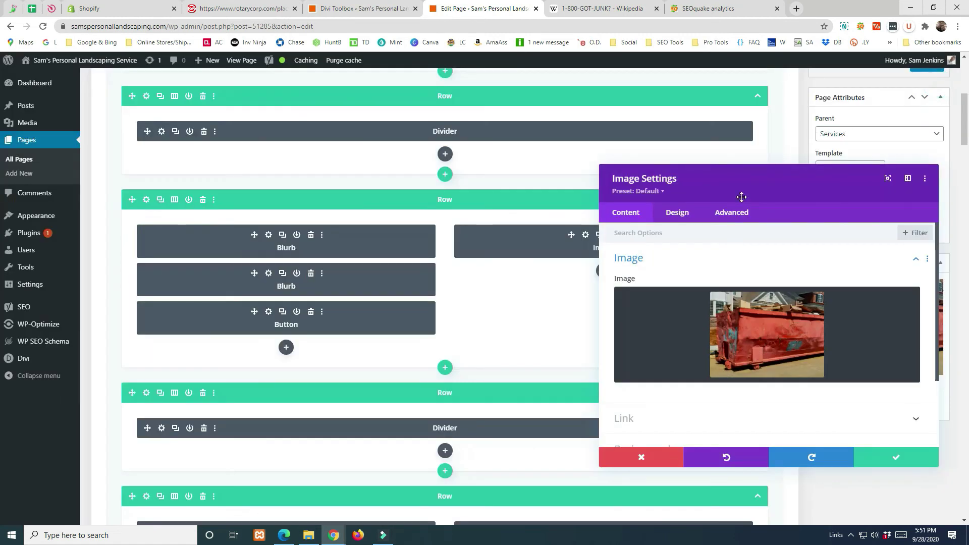
- Show the image module's advanced attributes and highlight its alternative text
{"action": "left_click", "coordinate": [731, 212]}
{"action": "left_click", "coordinate": [651, 314]}
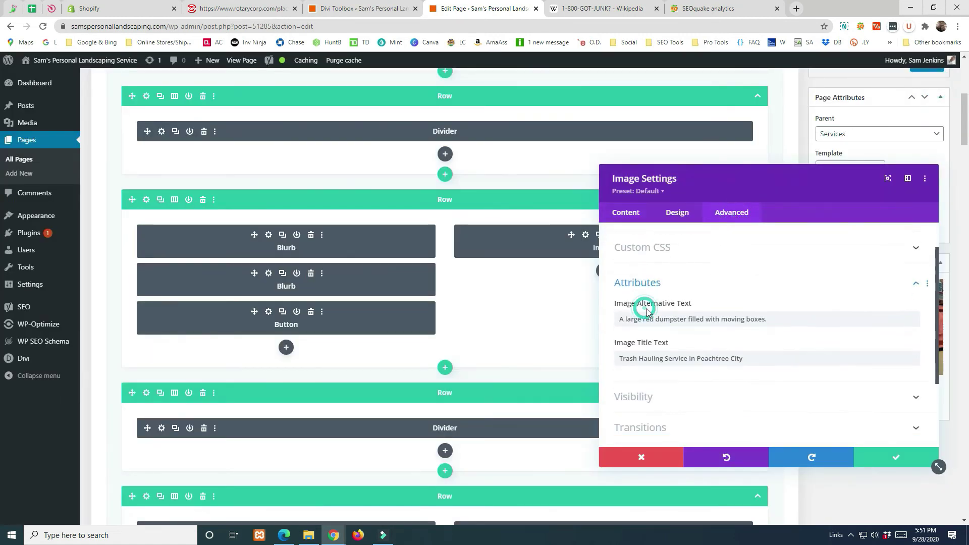
{"action": "left_click_drag", "start_coordinate": [618, 273], "coordinate": [852, 268]}
{"action": "left_click", "coordinate": [812, 273]}
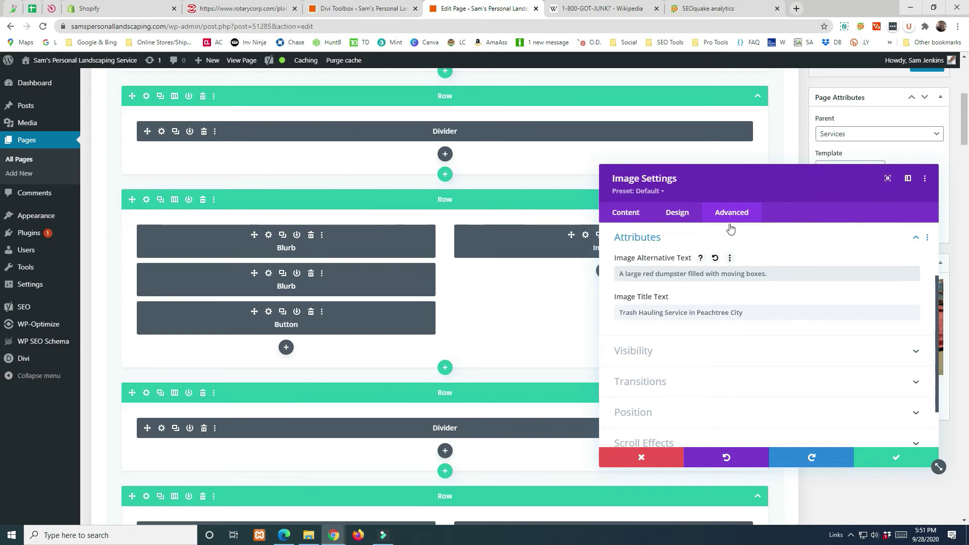
- Highlight the image's alternative text, save the image module's settings and switch the page builder to desktop view
{"action": "left_click_drag", "start_coordinate": [621, 275], "coordinate": [828, 288]}
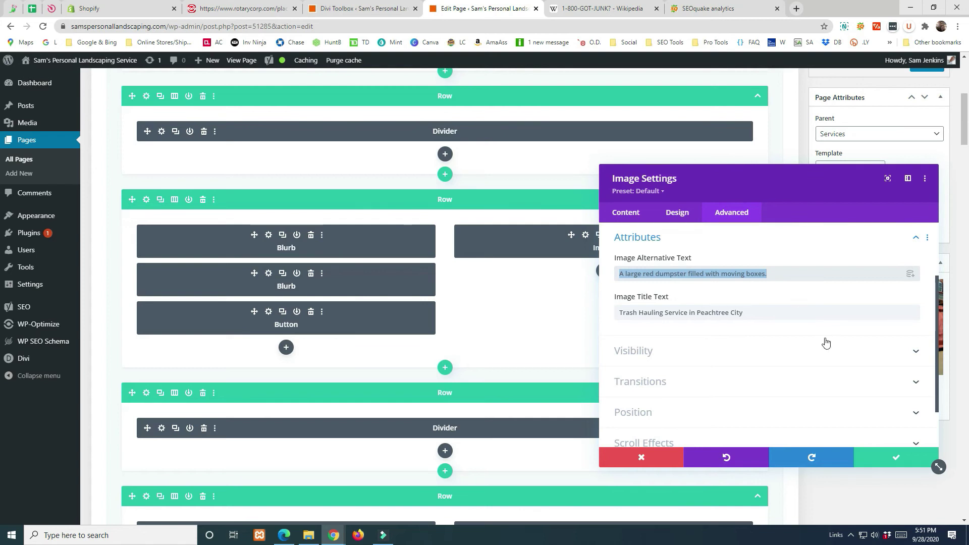
{"action": "left_click", "coordinate": [897, 457]}
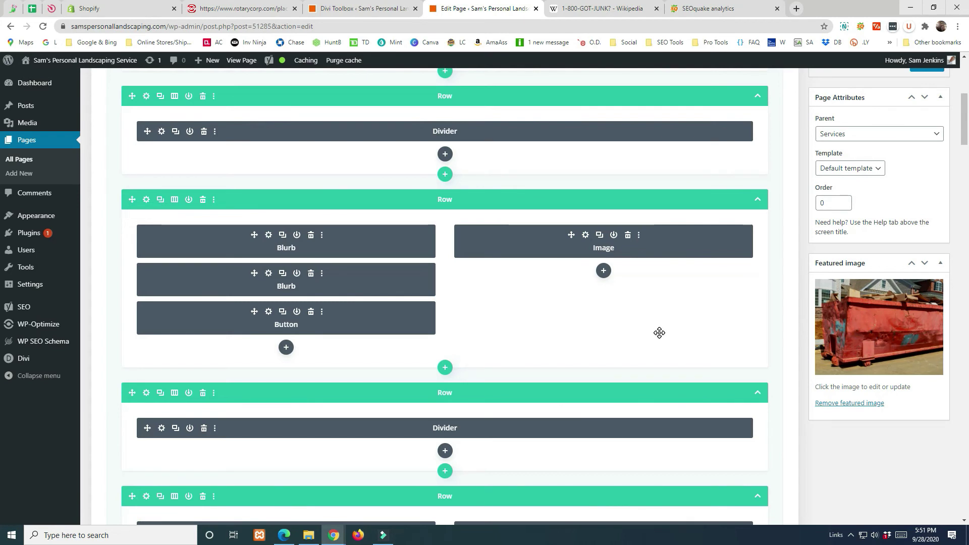
{"action": "scroll", "coordinate": [659, 333], "scroll_direction": "up", "scroll_amount": 4}
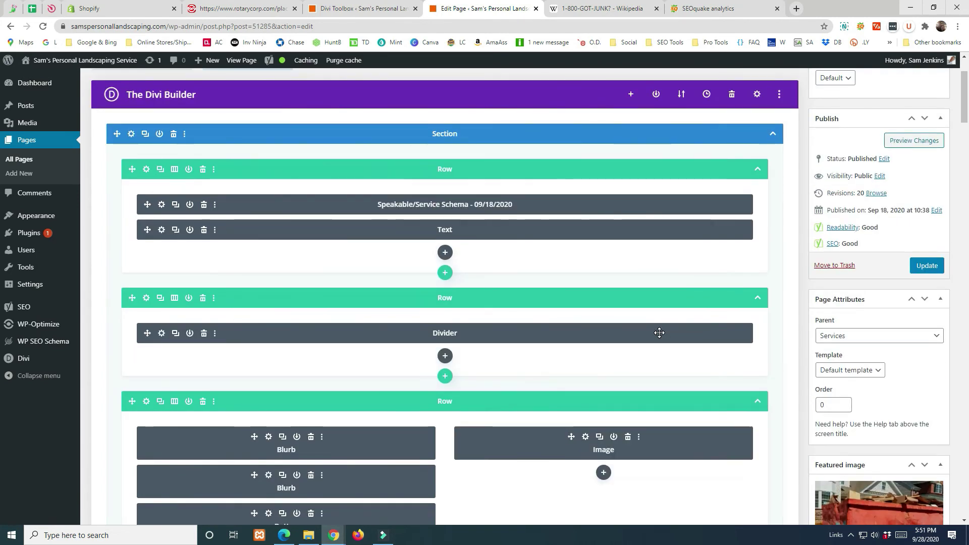
{"action": "scroll", "coordinate": [655, 333], "scroll_direction": "up", "scroll_amount": 2}
{"action": "left_click", "coordinate": [676, 160]}
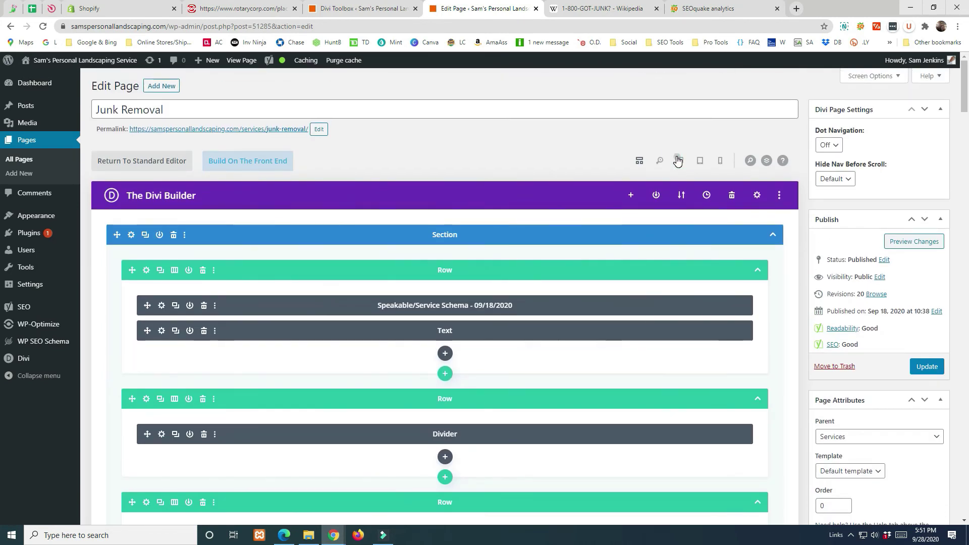
- Examine the headings, text and pictures of the Junk Removal page's sections in the desktop view
{"action": "scroll", "coordinate": [343, 302], "scroll_direction": "down", "scroll_amount": 6}
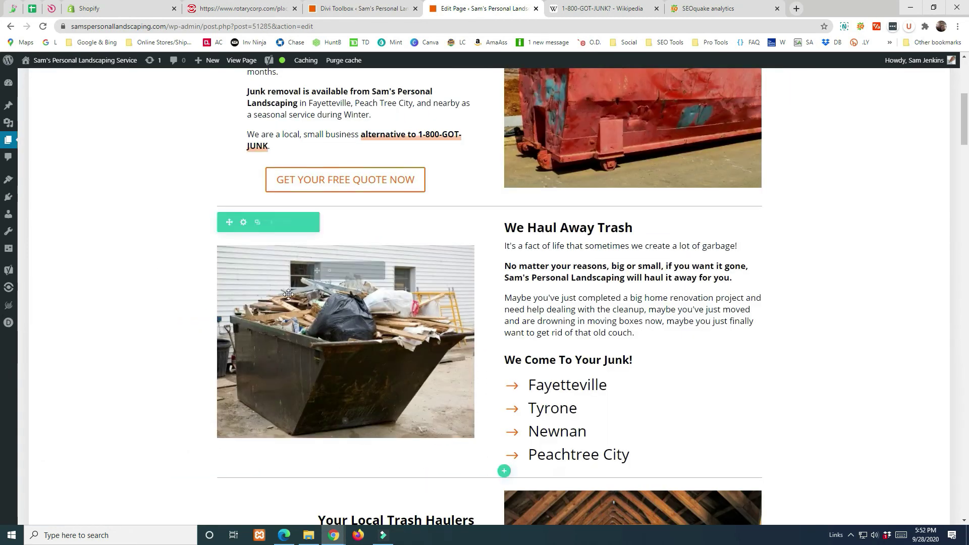
{"action": "scroll", "coordinate": [287, 293], "scroll_direction": "down", "scroll_amount": 4}
{"action": "scroll", "coordinate": [288, 293], "scroll_direction": "down", "scroll_amount": 9}
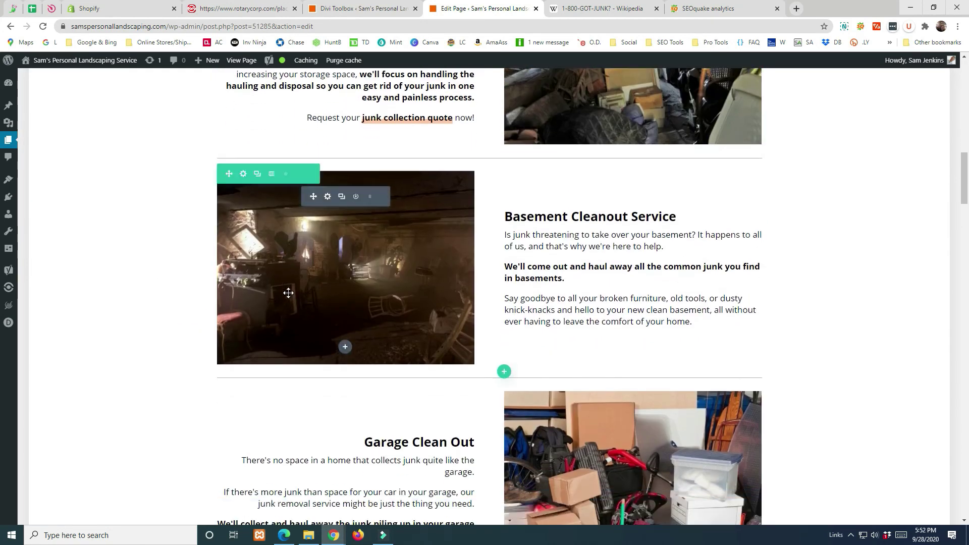
{"action": "scroll", "coordinate": [371, 313], "scroll_direction": "down", "scroll_amount": 8}
{"action": "scroll", "coordinate": [371, 313], "scroll_direction": "up", "scroll_amount": 20}
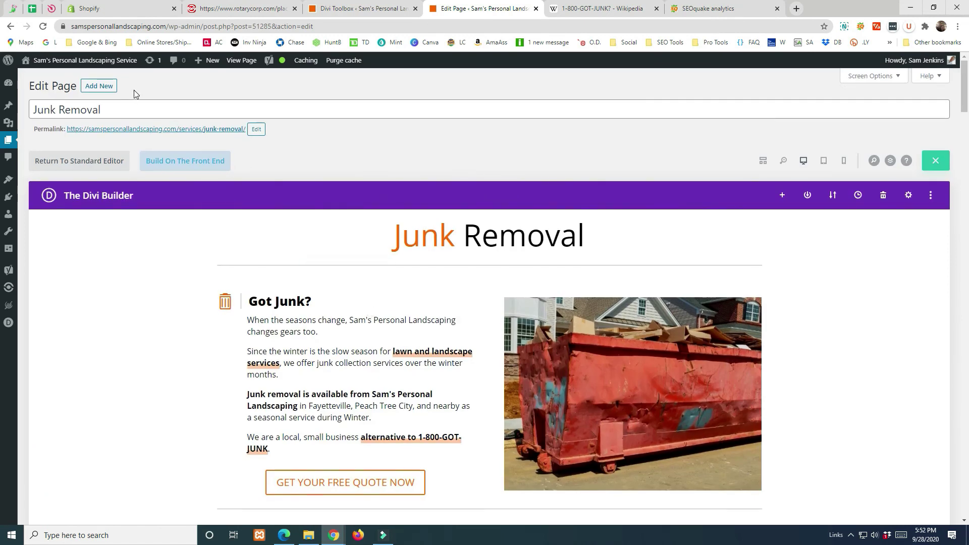
- View the published Junk Removal page, saving the builder's unsaved changes on exit
{"action": "left_click", "coordinate": [235, 60]}
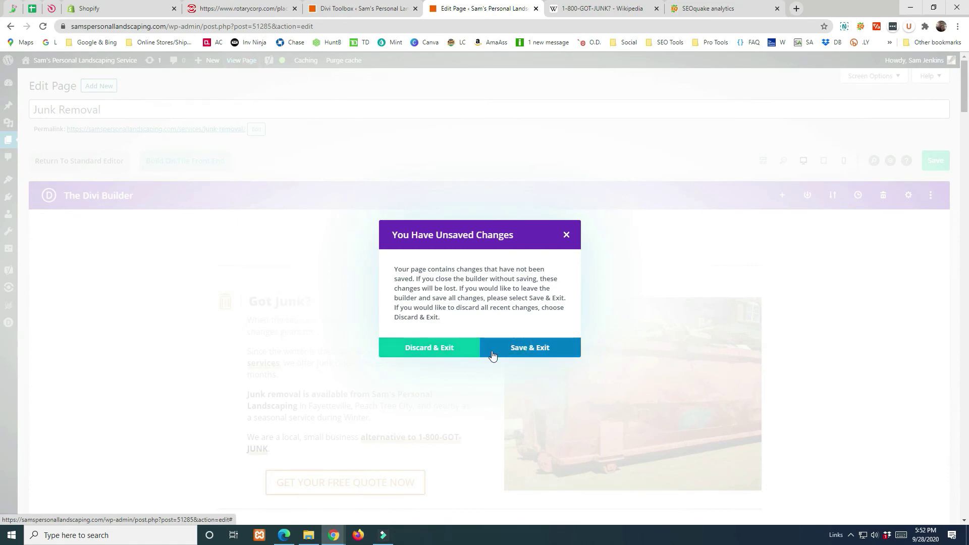
{"action": "left_click", "coordinate": [509, 353]}
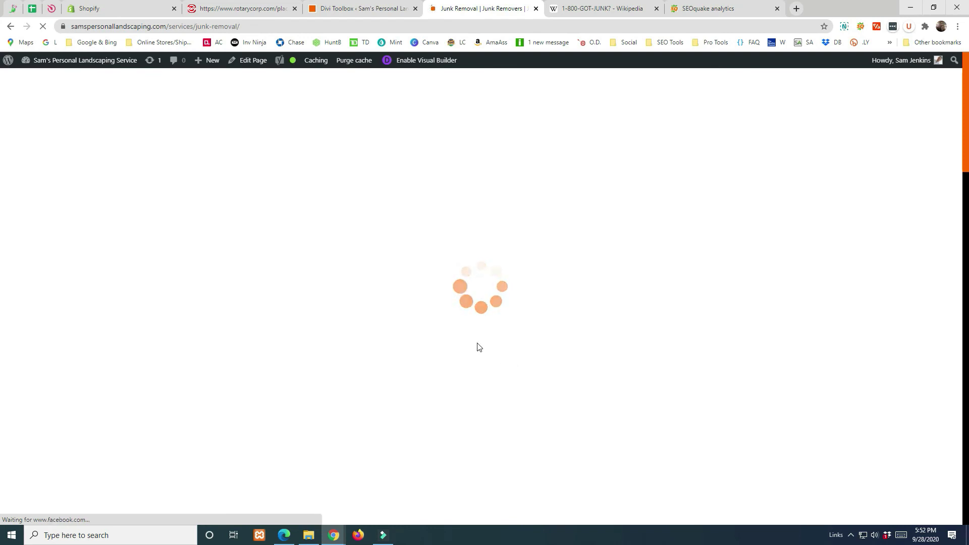
- Open the site's home page and examine its sections and the entries under Services
{"action": "mouse_move", "coordinate": [603, 115]}
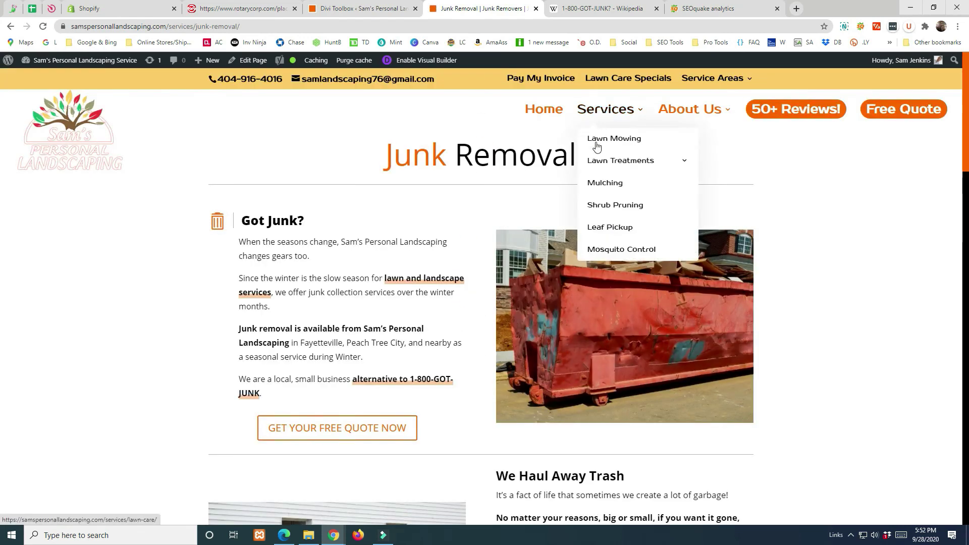
{"action": "left_click", "coordinate": [545, 111]}
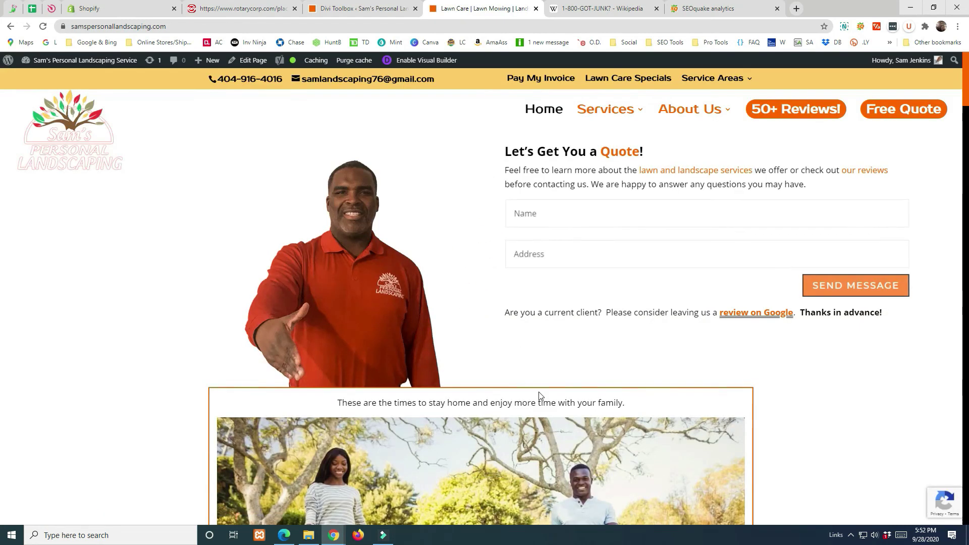
{"action": "scroll", "coordinate": [376, 262], "scroll_direction": "down", "scroll_amount": 8}
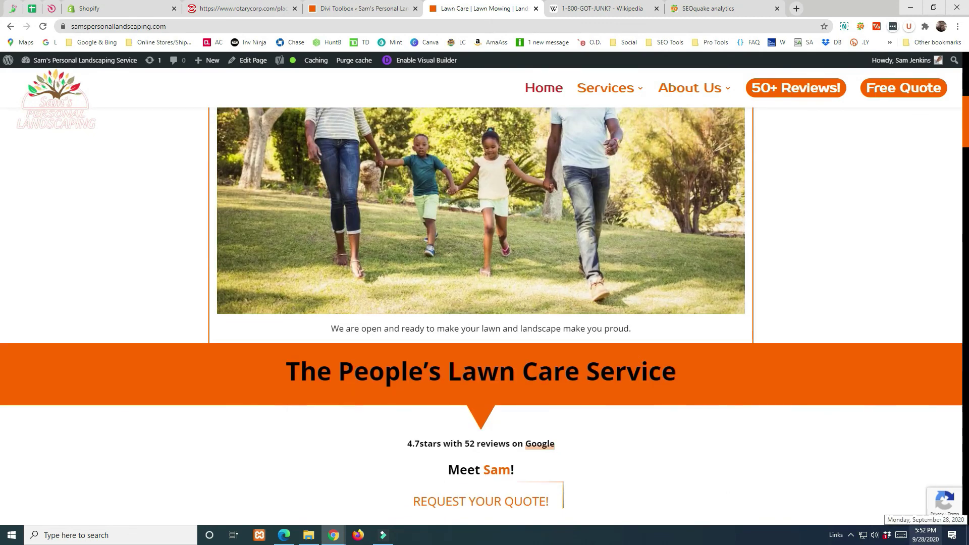
{"action": "scroll", "coordinate": [402, 251], "scroll_direction": "down", "scroll_amount": 14}
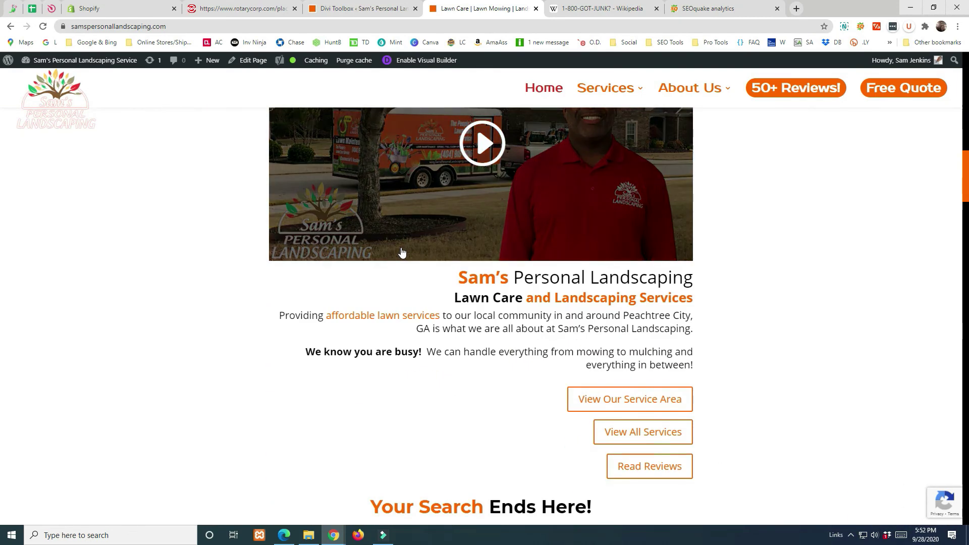
{"action": "scroll", "coordinate": [489, 289], "scroll_direction": "down", "scroll_amount": 4}
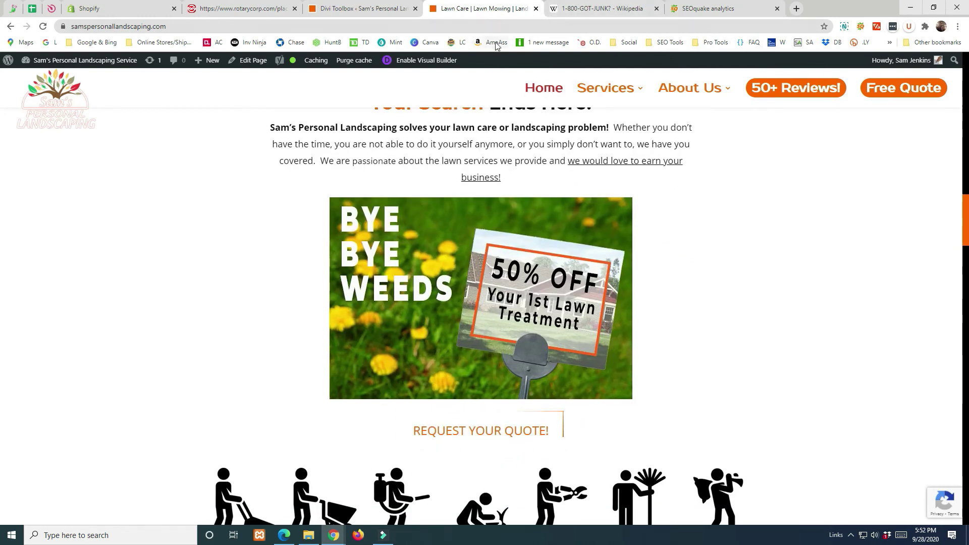
{"action": "mouse_move", "coordinate": [606, 88]}
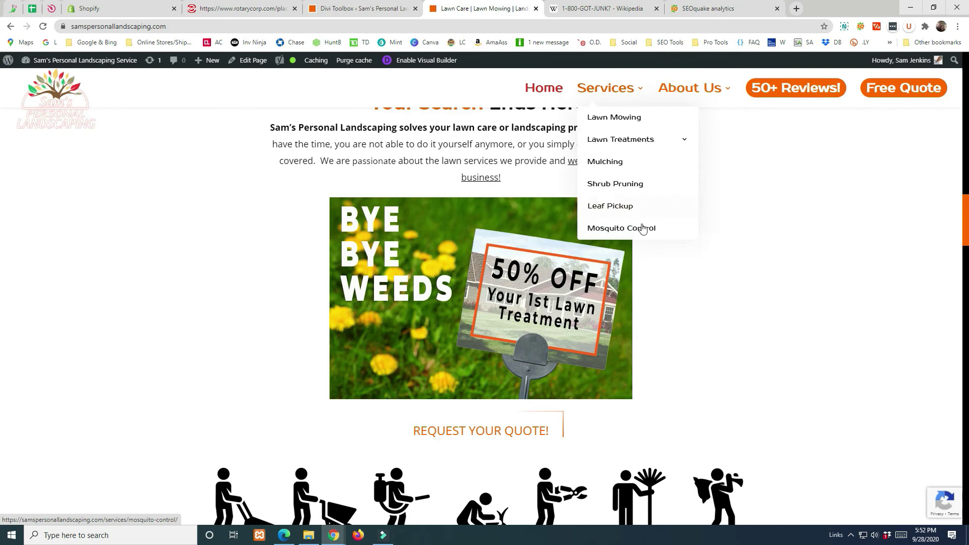
{"action": "scroll", "coordinate": [641, 232], "scroll_direction": "up", "scroll_amount": 2}
{"action": "scroll", "coordinate": [641, 232], "scroll_direction": "up", "scroll_amount": 6}
{"action": "mouse_move", "coordinate": [693, 94]}
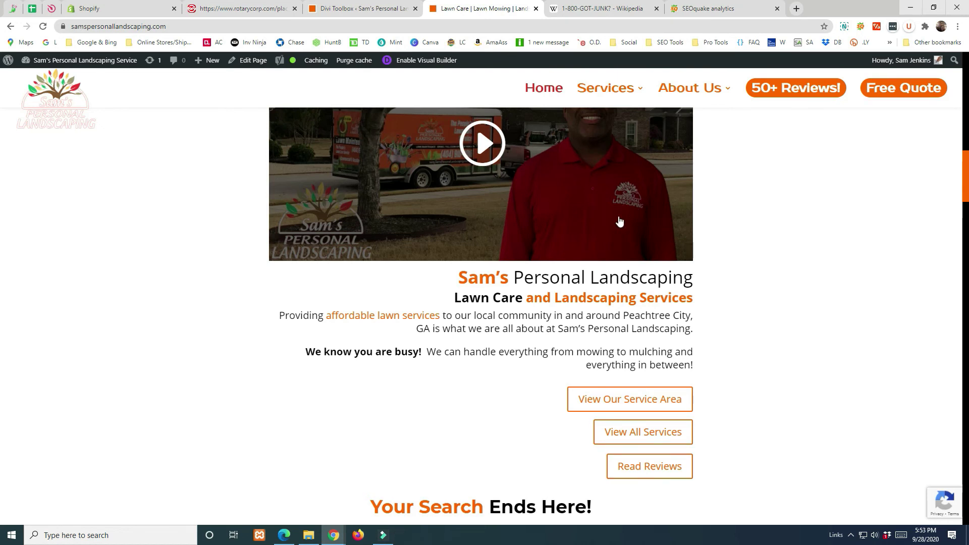
{"action": "scroll", "coordinate": [620, 222], "scroll_direction": "up", "scroll_amount": 10}
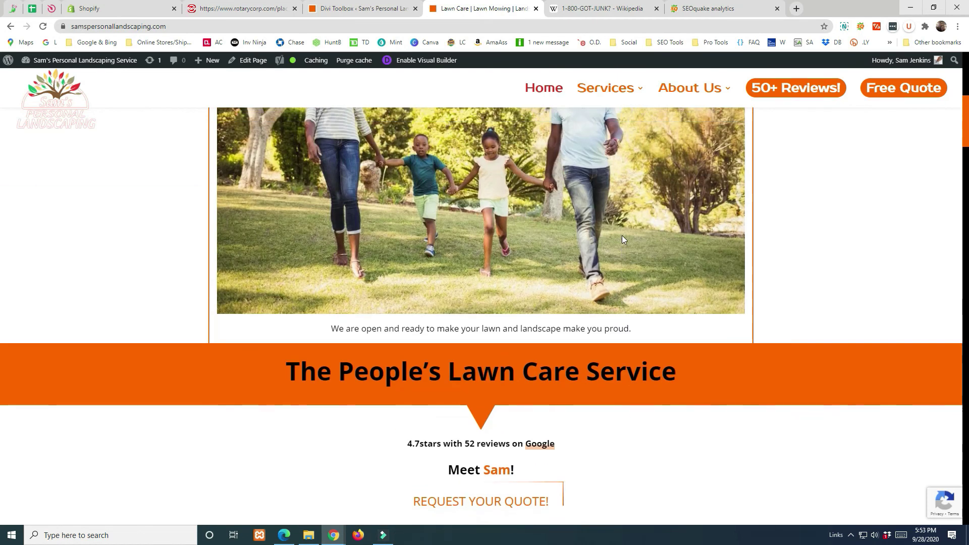
- Replace the Wikipedia article with Google Search Console and select the samspersonallandscaping.com domain property
{"action": "left_click", "coordinate": [581, 10]}
{"action": "left_click", "coordinate": [161, 42]}
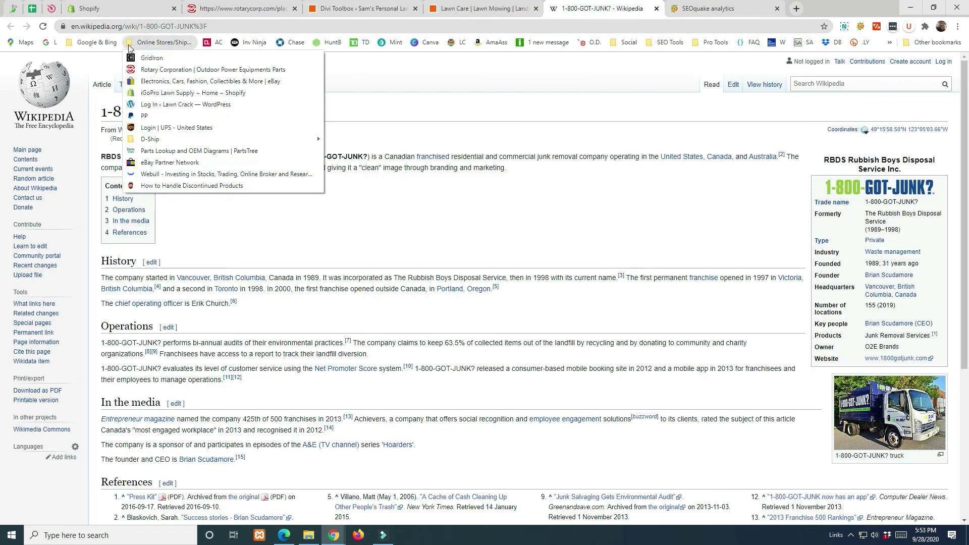
{"action": "mouse_move", "coordinate": [96, 42]}
{"action": "left_click", "coordinate": [92, 94]}
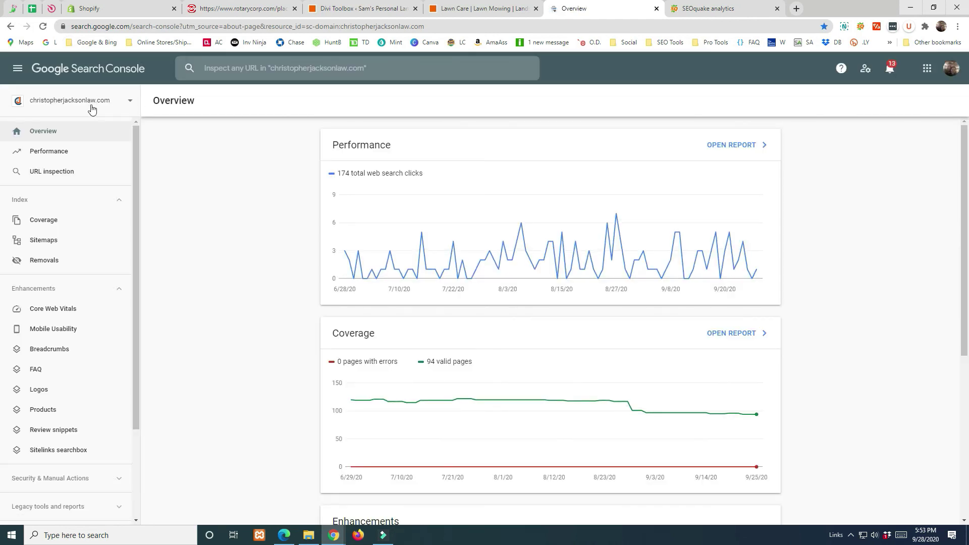
{"action": "left_click", "coordinate": [89, 105]}
{"action": "type", "text": "sams"}
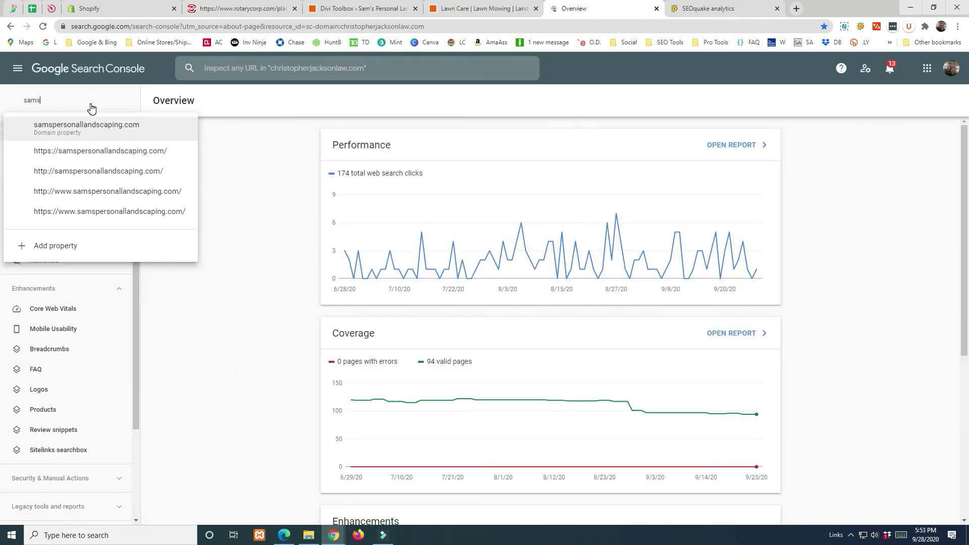
{"action": "left_click", "coordinate": [105, 132]}
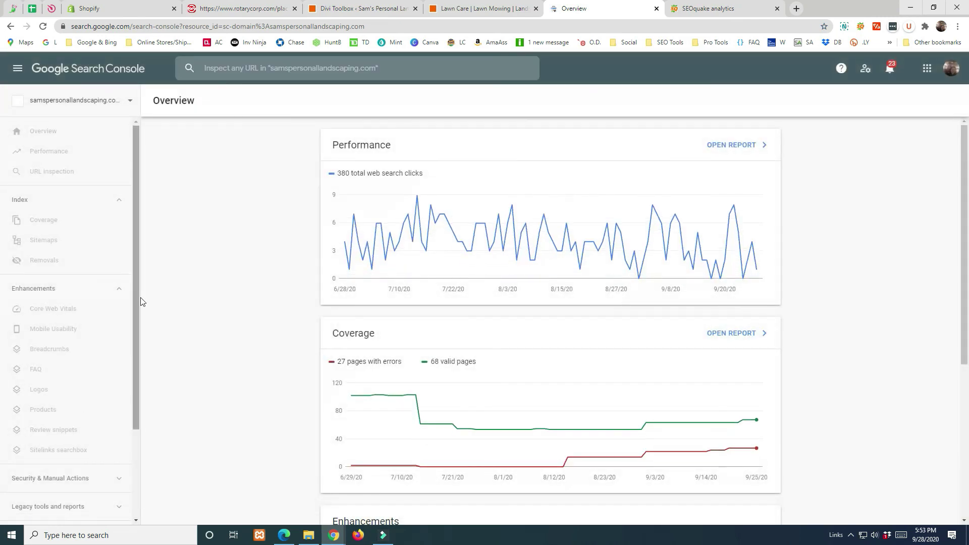
{"action": "left_click", "coordinate": [245, 71]}
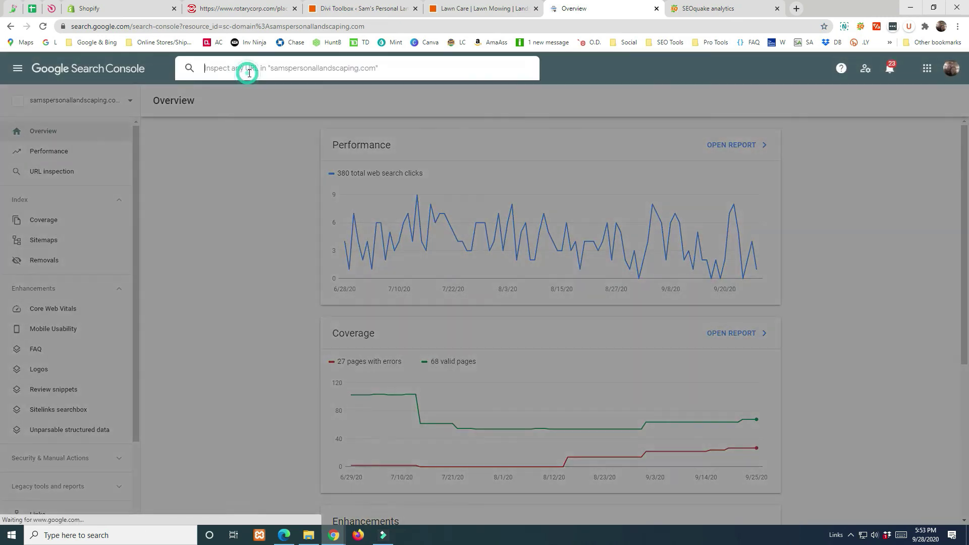
{"action": "left_click", "coordinate": [484, 9]}
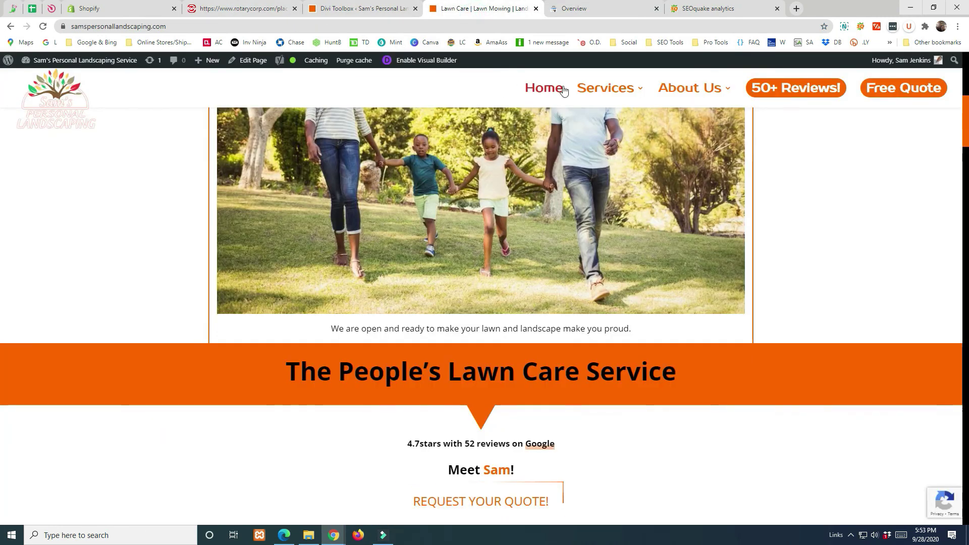
{"action": "left_click", "coordinate": [574, 9]}
{"action": "left_click", "coordinate": [292, 72]}
{"action": "type", "text": "https://samspersonallandscaping.com/services/junk-removal/"}
{"action": "key", "text": "Return"}
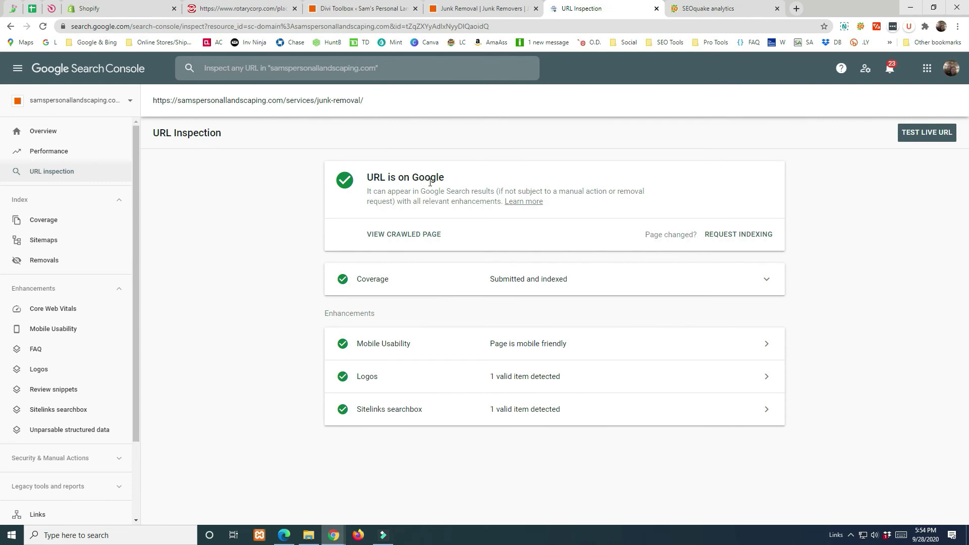
- Expand and review the inspected URL's coverage details, and request indexing for the page
{"action": "left_click", "coordinate": [531, 280]}
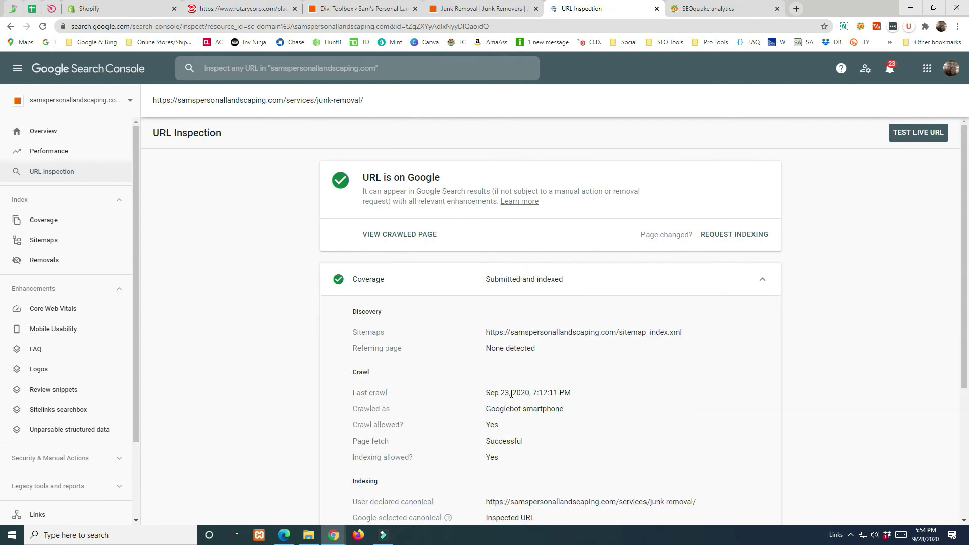
{"action": "scroll", "coordinate": [543, 396], "scroll_direction": "down", "scroll_amount": 4}
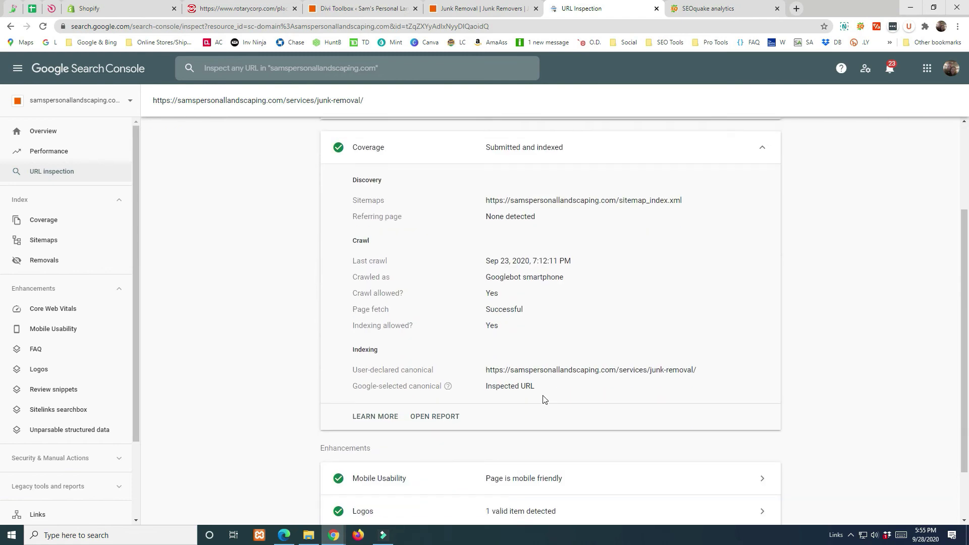
{"action": "scroll", "coordinate": [543, 399], "scroll_direction": "up", "scroll_amount": 4}
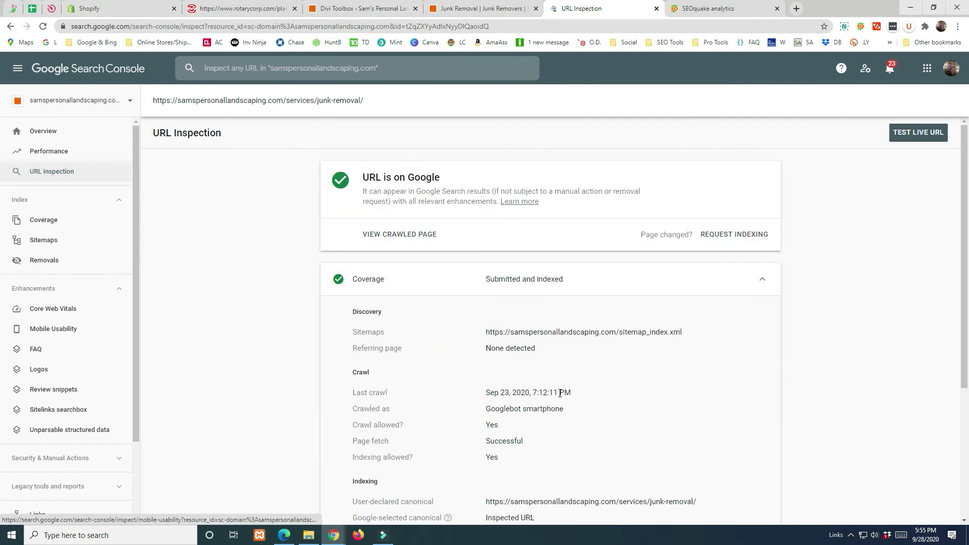
{"action": "left_click", "coordinate": [723, 238]}
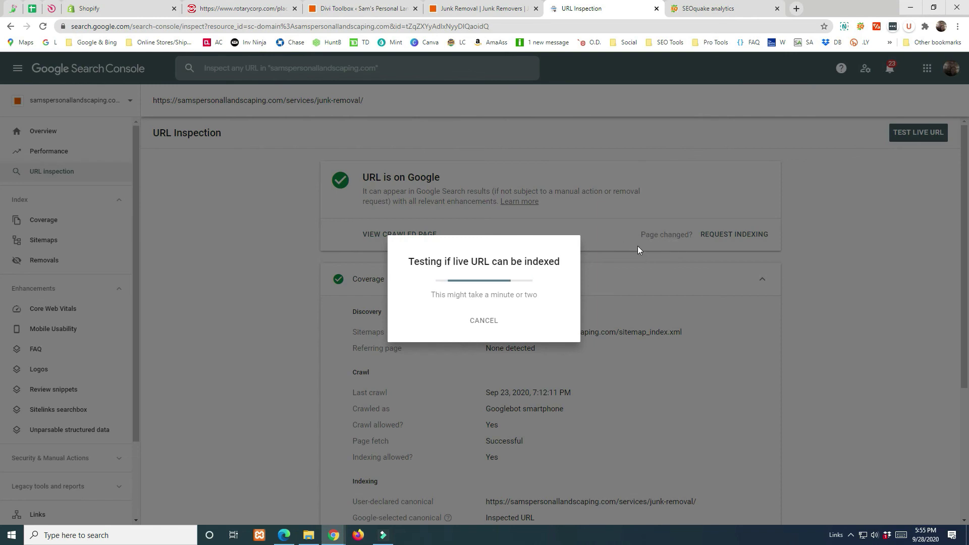
- Return to the published Junk Removal page and look through its content from the heading to the footer
{"action": "left_click", "coordinate": [482, 9]}
{"action": "scroll", "coordinate": [401, 252], "scroll_direction": "down", "scroll_amount": 4}
{"action": "scroll", "coordinate": [400, 252], "scroll_direction": "down", "scroll_amount": 20}
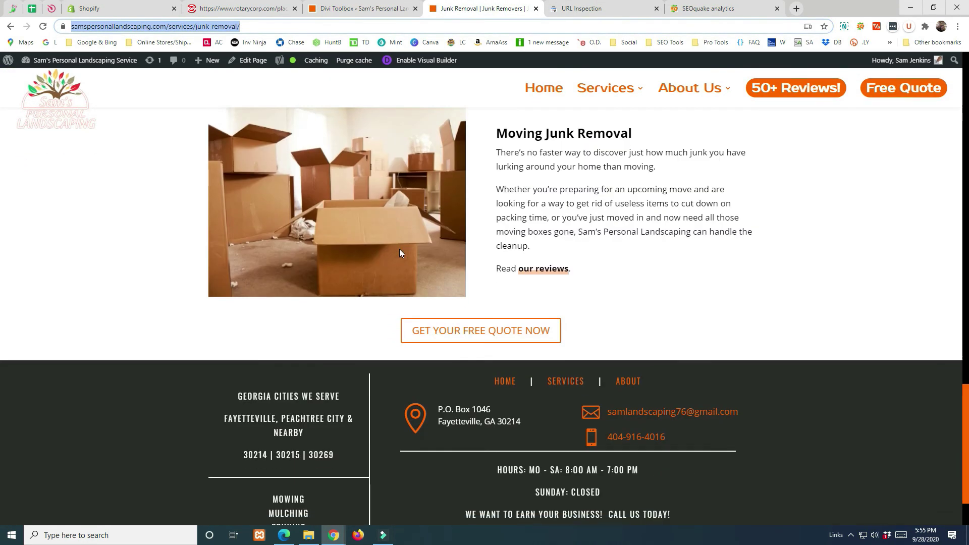
{"action": "scroll", "coordinate": [399, 252], "scroll_direction": "up", "scroll_amount": 15}
{"action": "scroll", "coordinate": [401, 253], "scroll_direction": "up", "scroll_amount": 5}
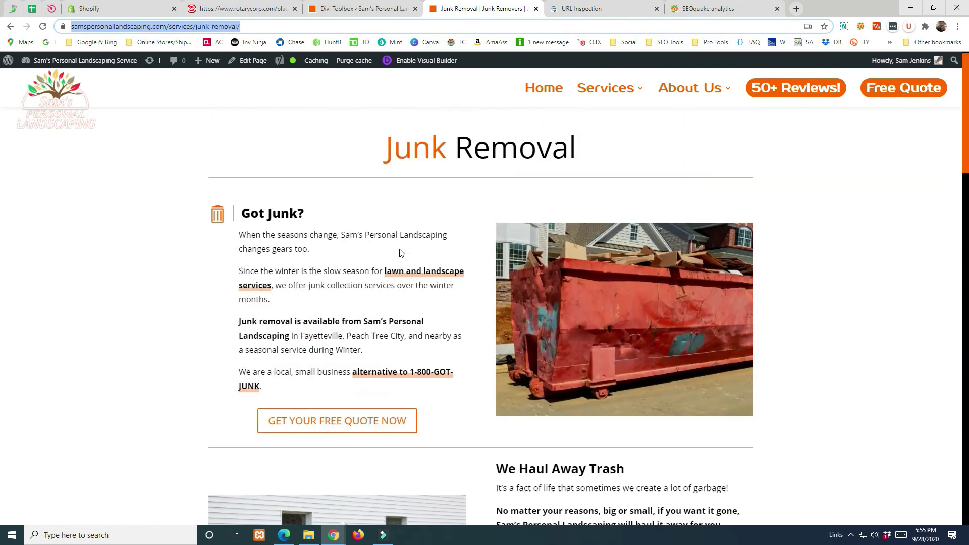
{"action": "scroll", "coordinate": [388, 233], "scroll_direction": "down", "scroll_amount": 9}
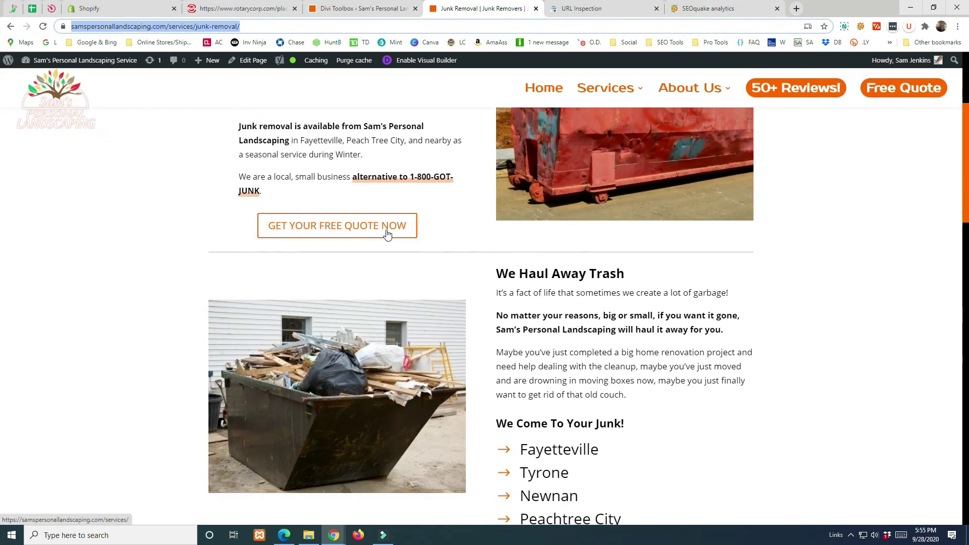
{"action": "scroll", "coordinate": [388, 235], "scroll_direction": "down", "scroll_amount": 15}
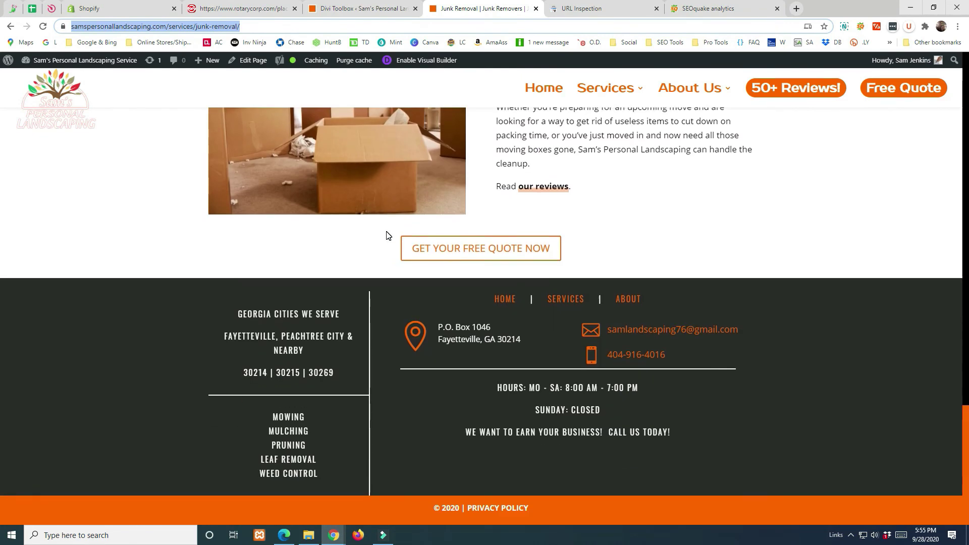
{"action": "scroll", "coordinate": [388, 235], "scroll_direction": "up", "scroll_amount": 20}
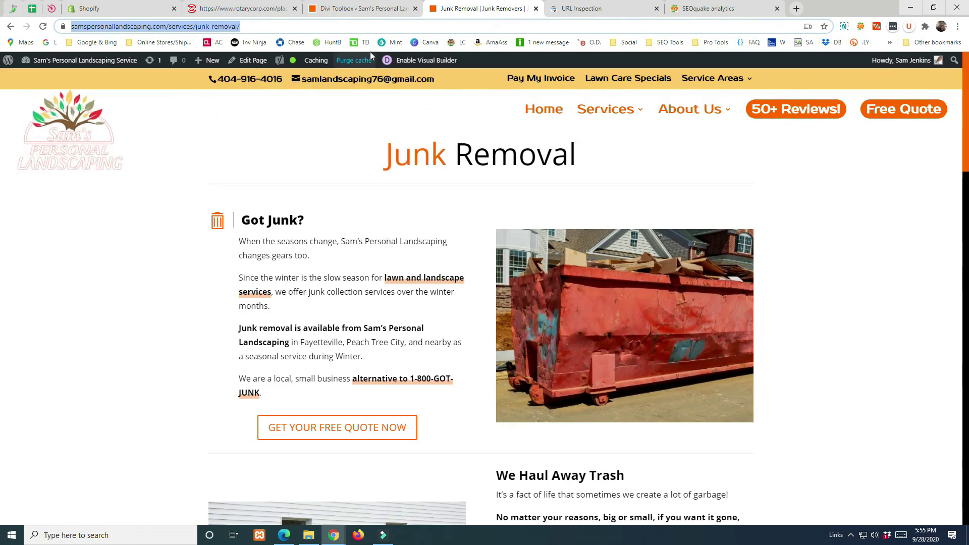
- Edit the Junk Removal page and show the code settings of the Speakable/Service Schema module
{"action": "left_click", "coordinate": [254, 61]}
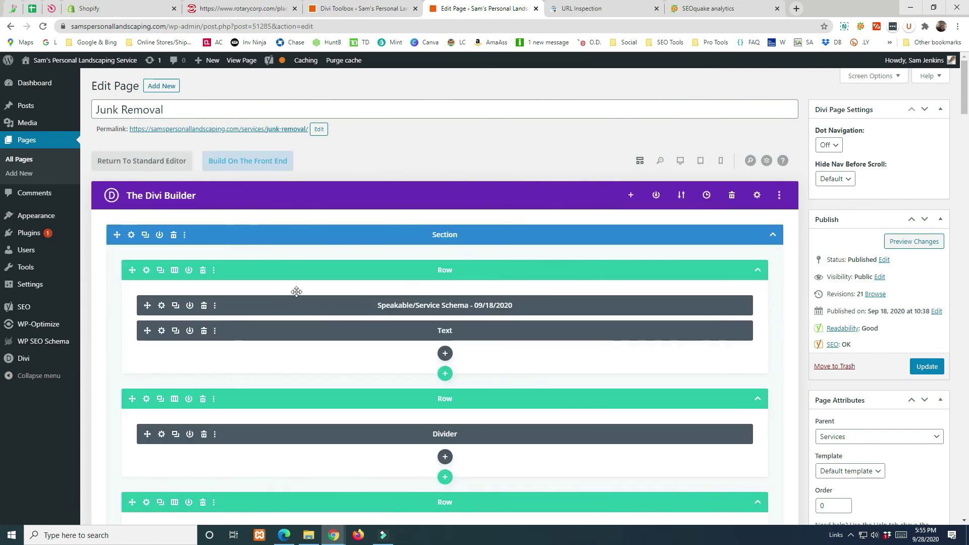
{"action": "left_click", "coordinate": [160, 306]}
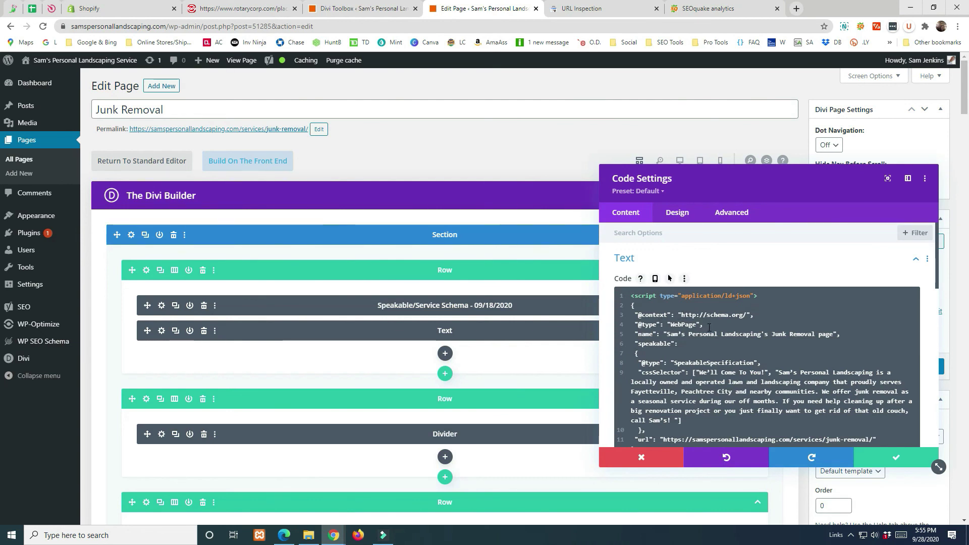
- Review the module's WebPage and Service schema code, and highlight the SpeakableSpecification type in the speakable section
{"action": "scroll", "coordinate": [709, 328], "scroll_direction": "down", "scroll_amount": 3}
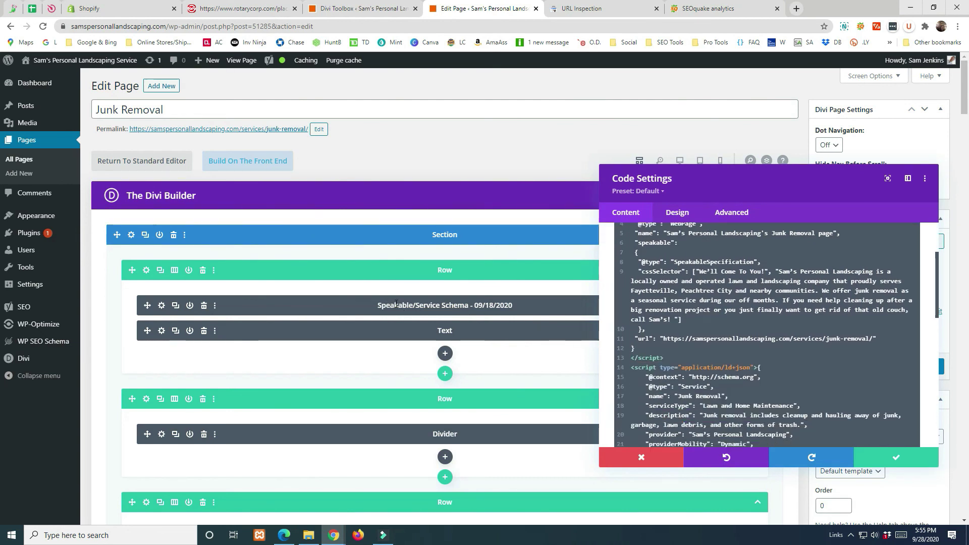
{"action": "scroll", "coordinate": [739, 330], "scroll_direction": "down", "scroll_amount": 8}
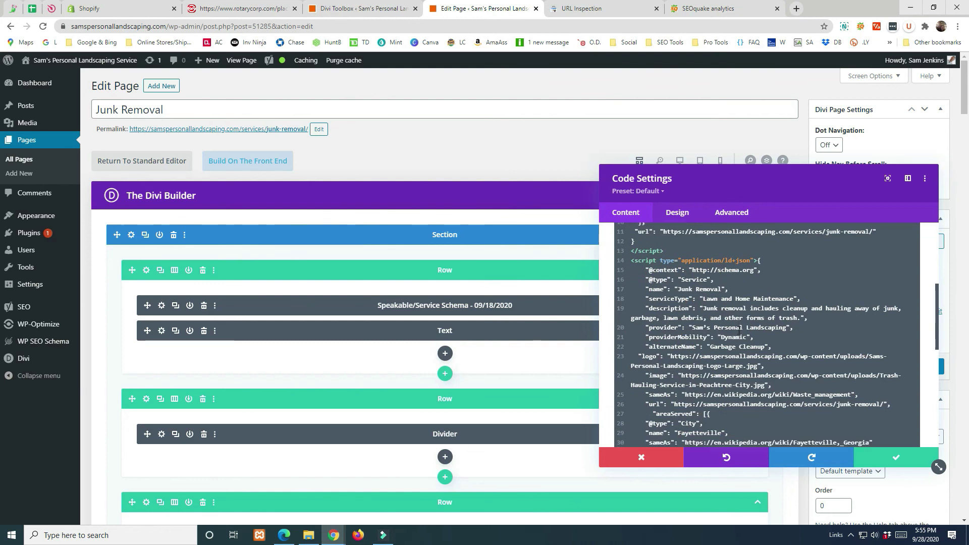
{"action": "scroll", "coordinate": [739, 334], "scroll_direction": "up", "scroll_amount": 10}
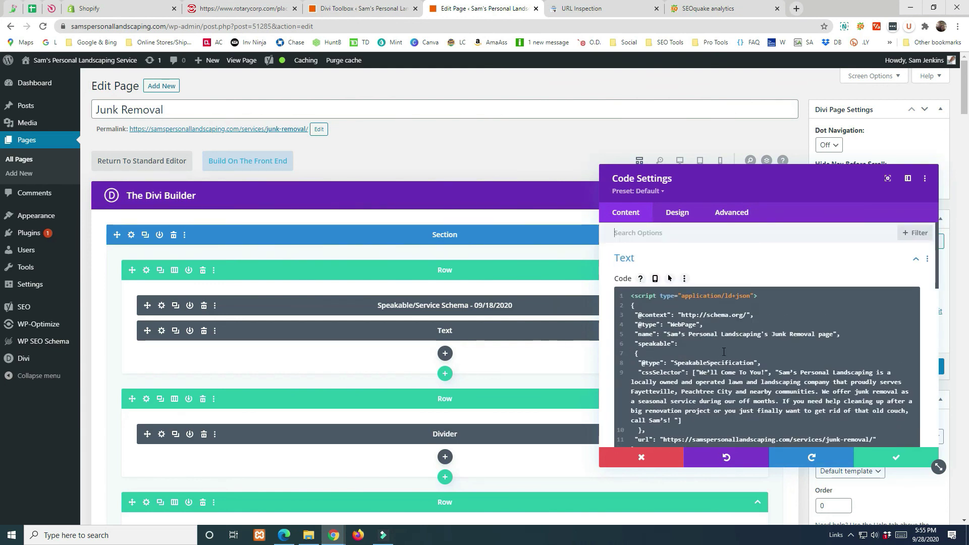
{"action": "left_click_drag", "start_coordinate": [674, 362], "coordinate": [753, 362]}
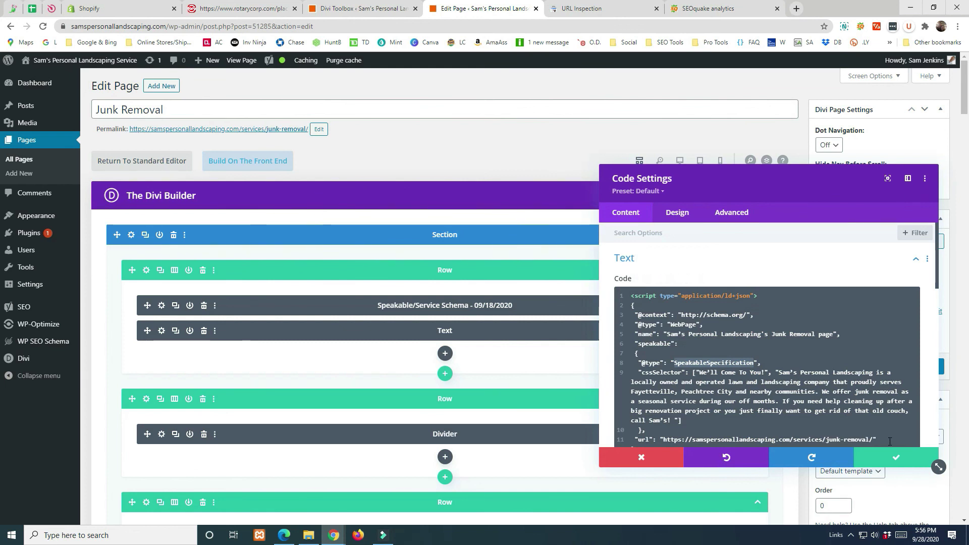
- Save the schema module's code settings and update the published Junk Removal page
{"action": "left_click", "coordinate": [896, 457]}
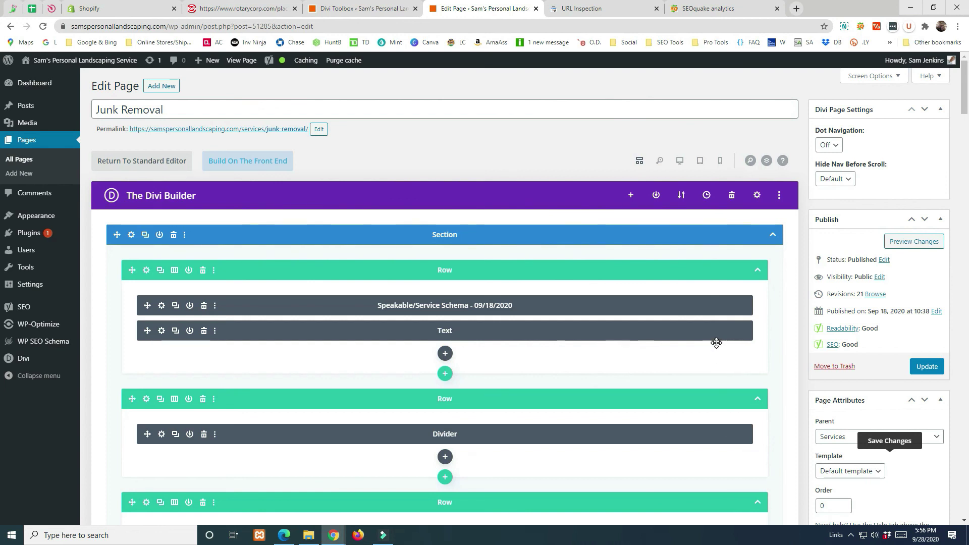
{"action": "left_click", "coordinate": [927, 367]}
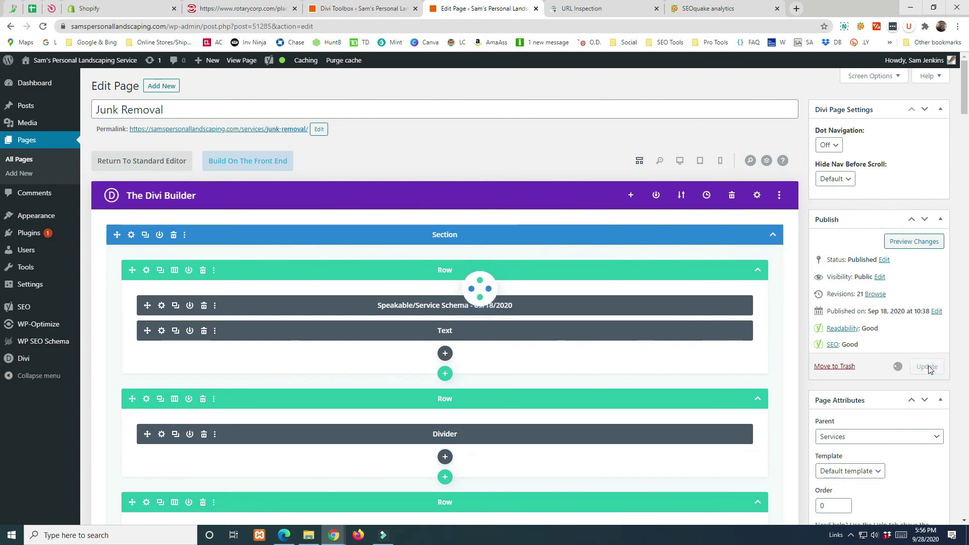